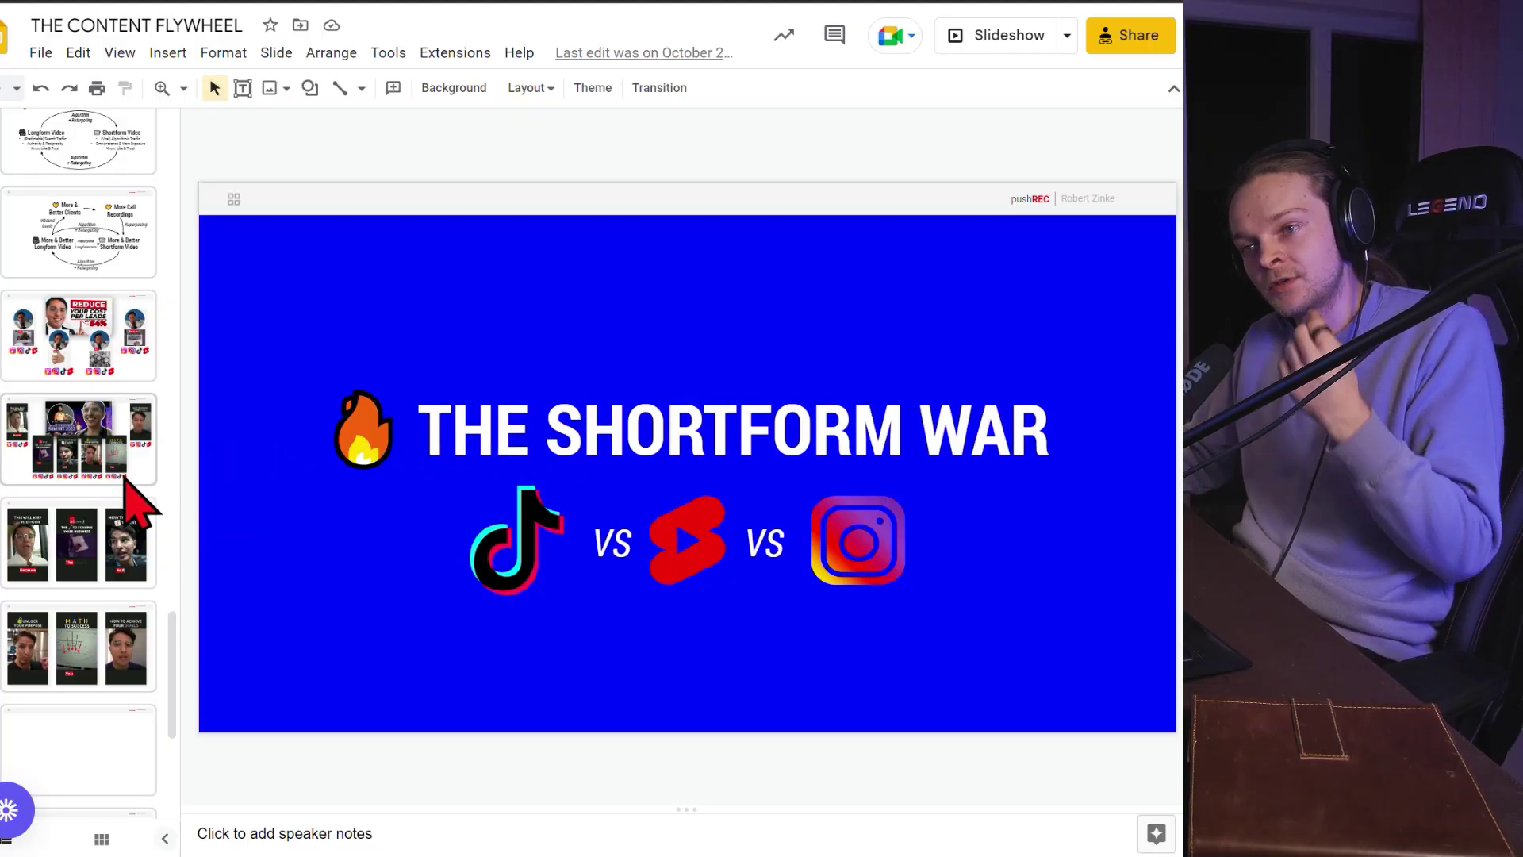
# Step: Look through the two slides of repurposed video examples, then return to the Content Flywheel diagram slide
pyautogui.click(103, 360)
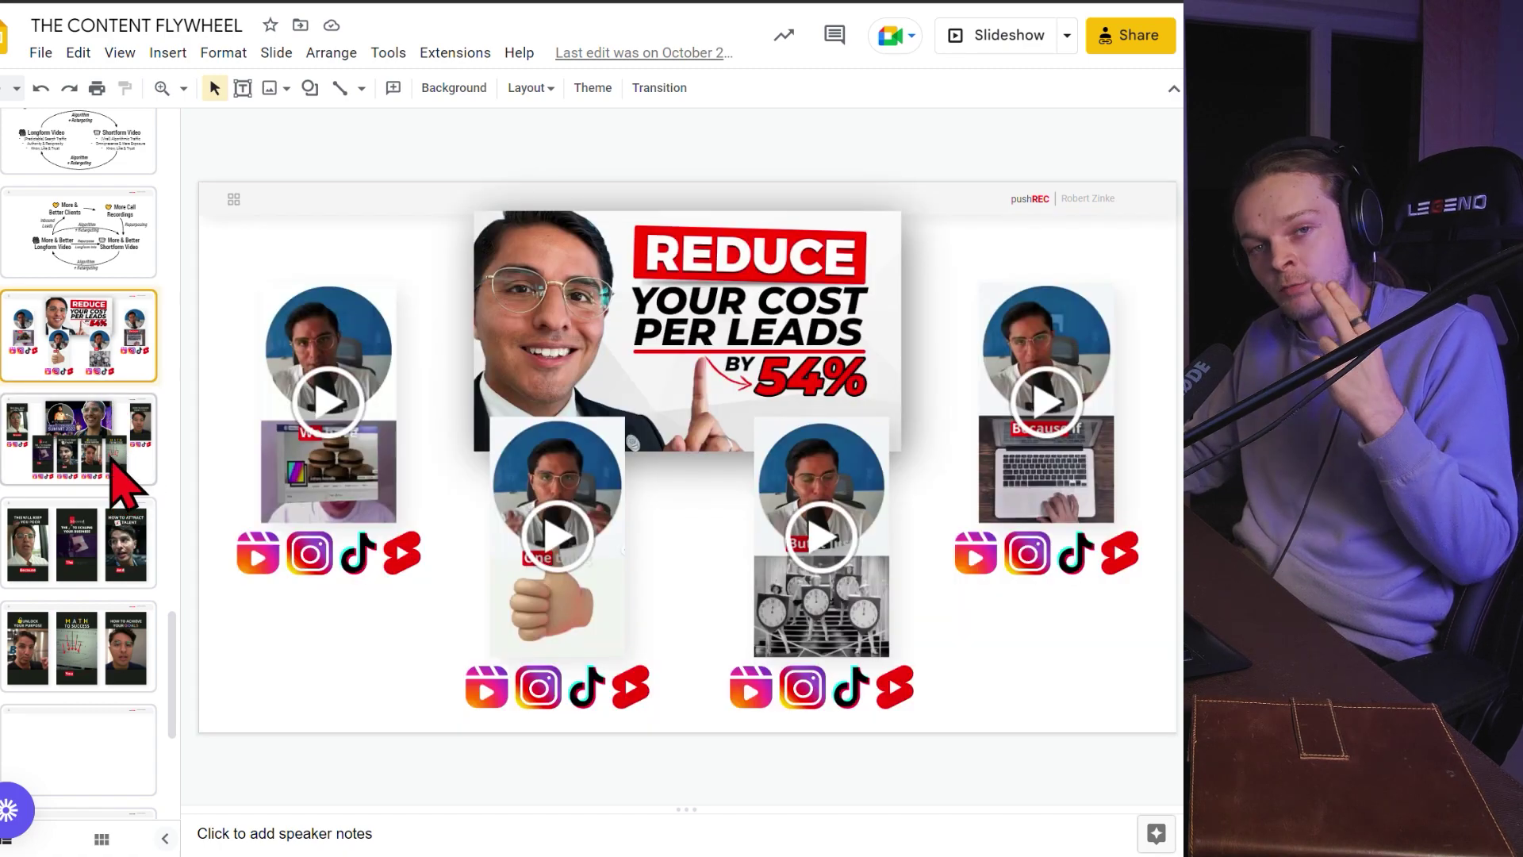
pyautogui.click(111, 464)
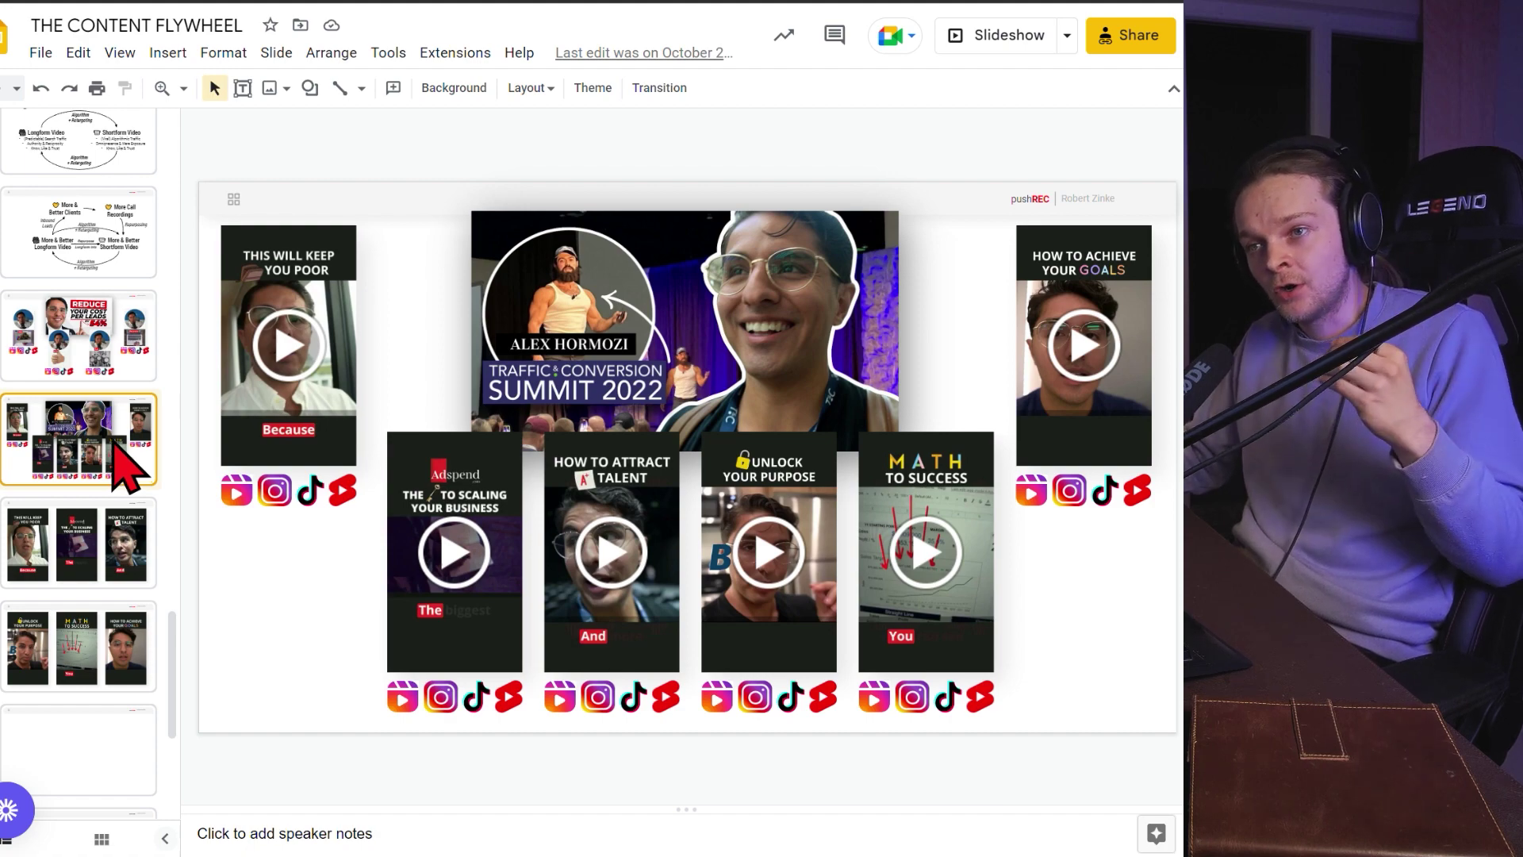
pyautogui.click(68, 153)
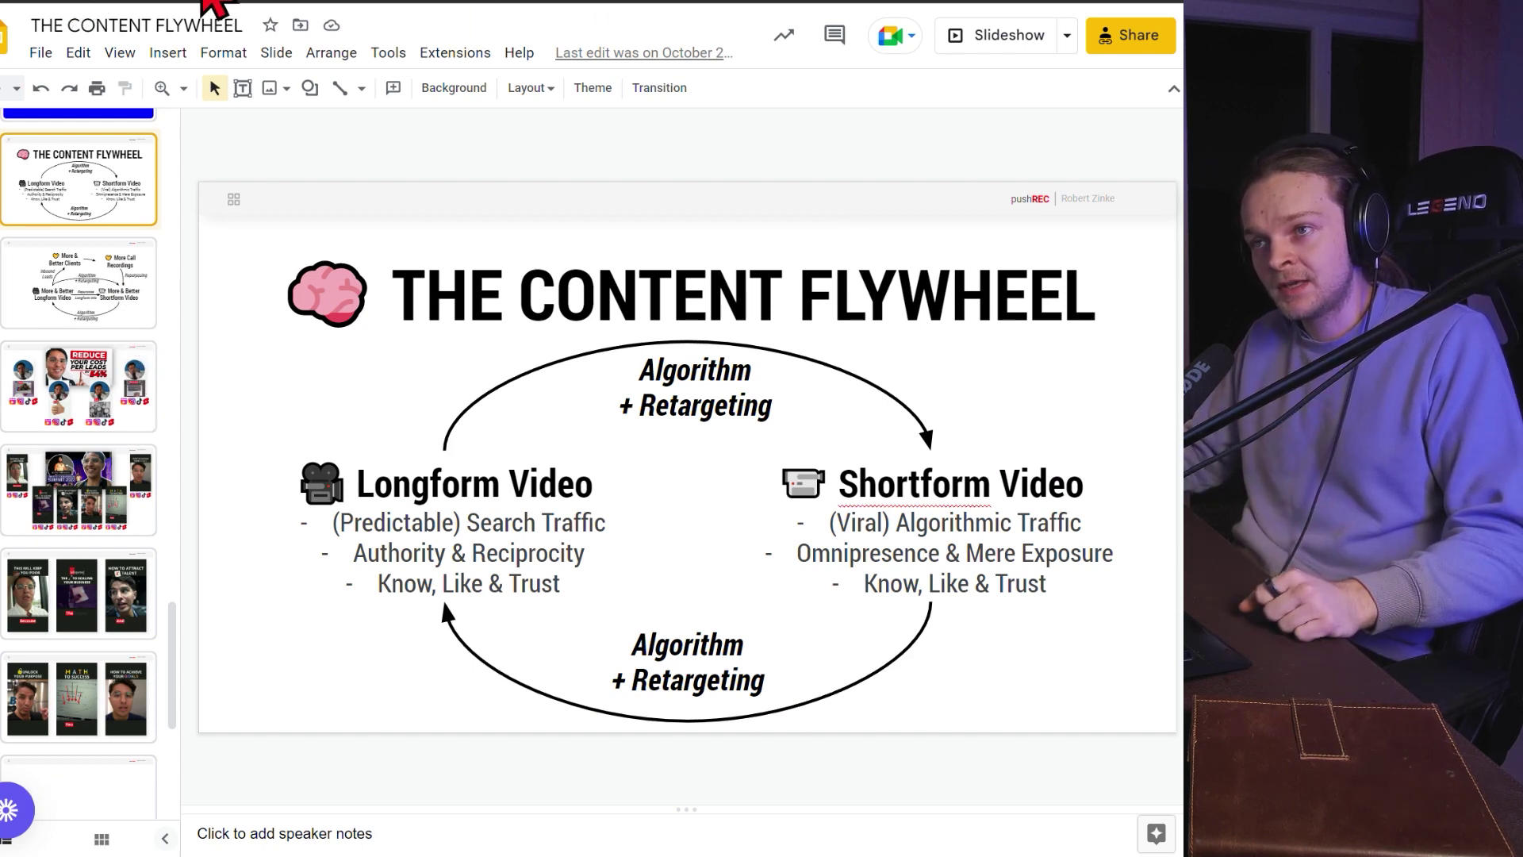
# Step: Switch to the Video Repurposing Bot spreadsheet and set the status of the Advanced ChatGPT Prompt Engineering row to Generate All
pyautogui.click(201, 0)
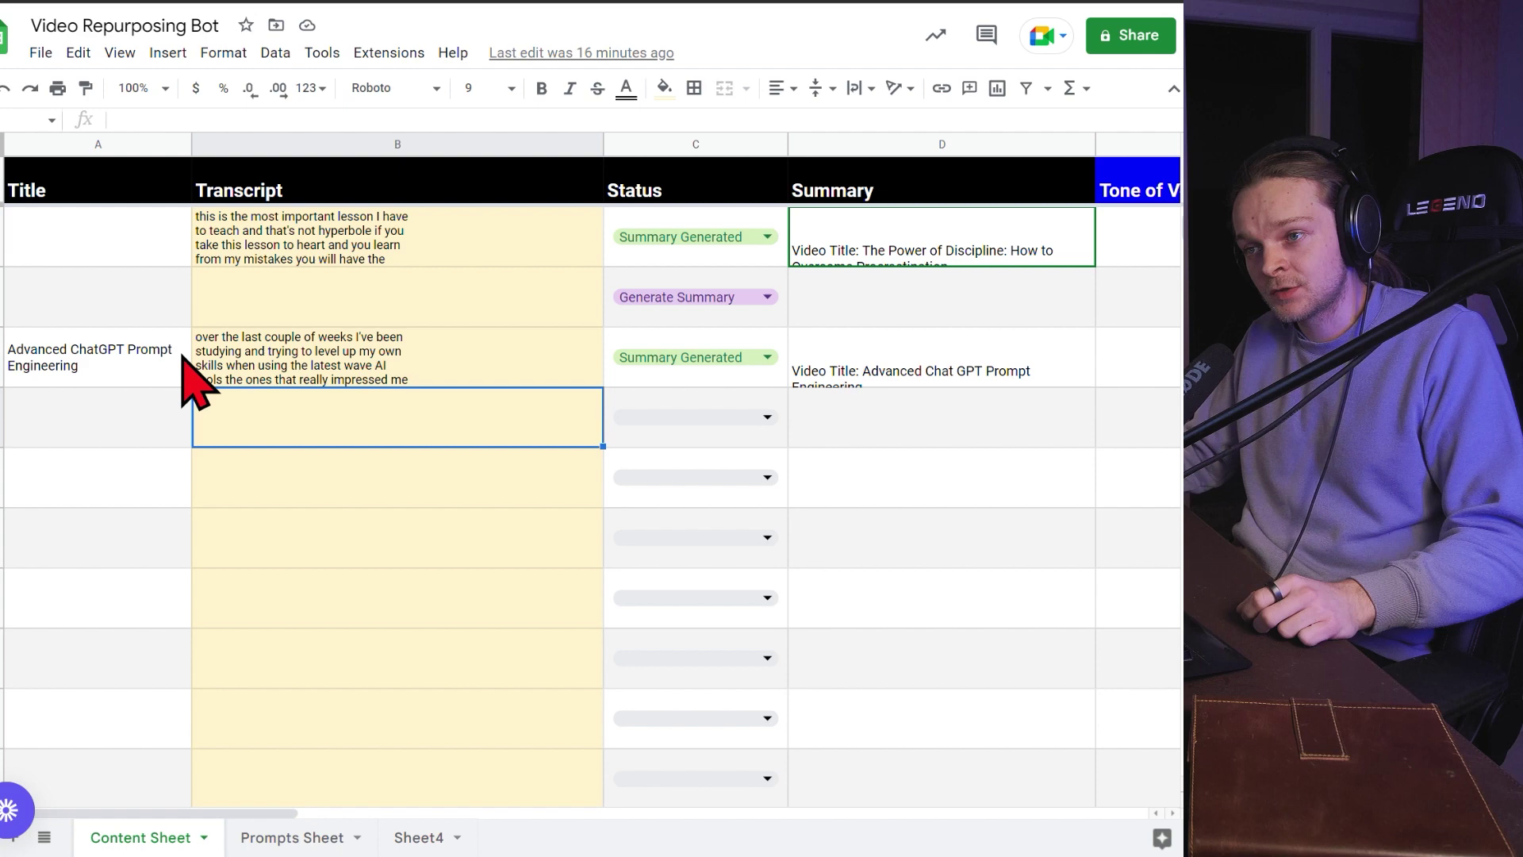
pyautogui.doubleClick(283, 343)
pyautogui.click(143, 448)
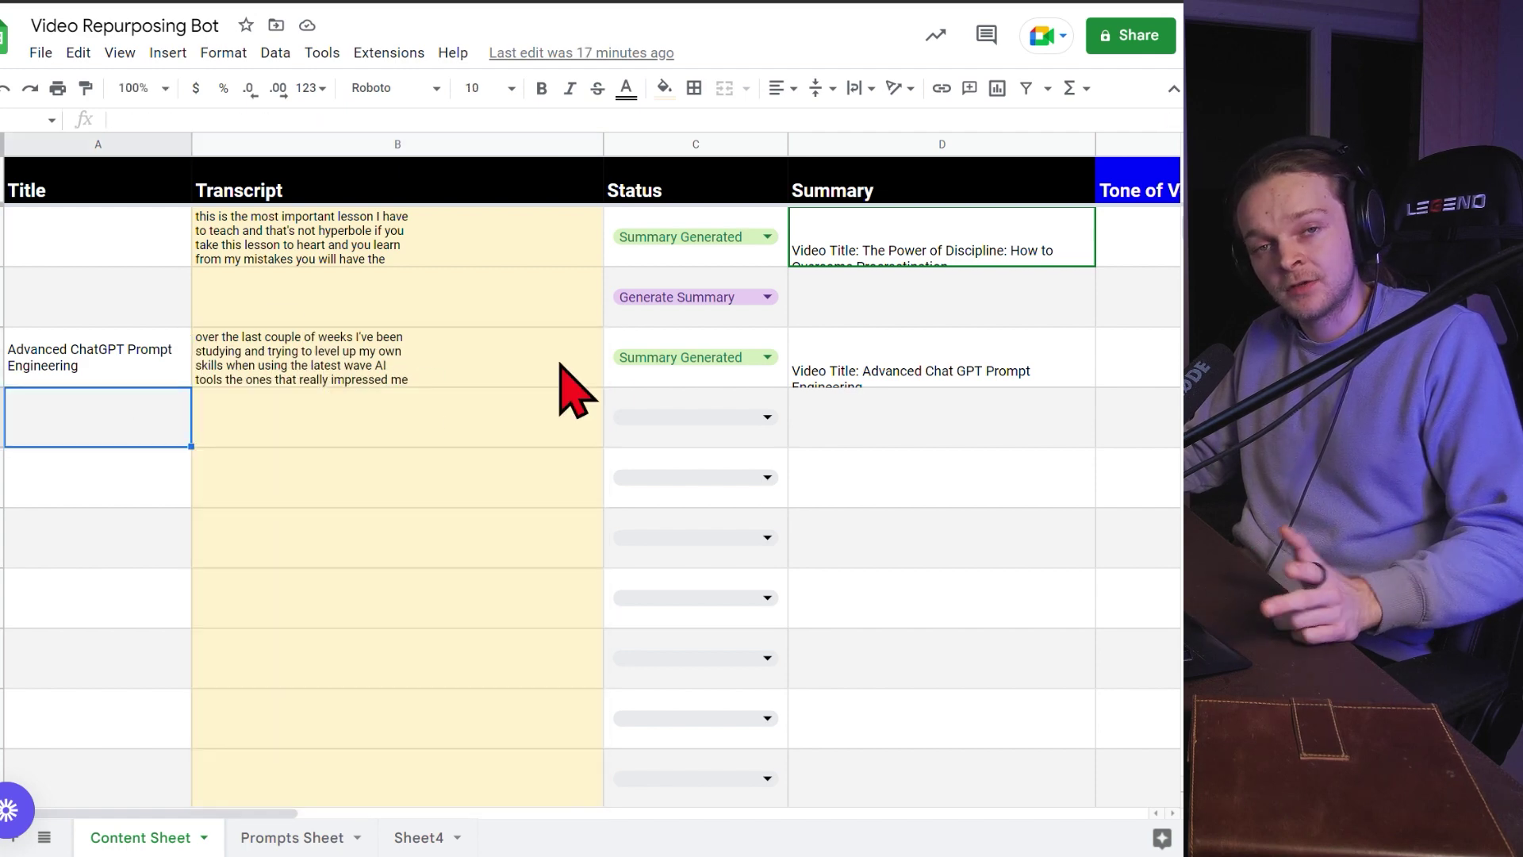
pyautogui.click(728, 357)
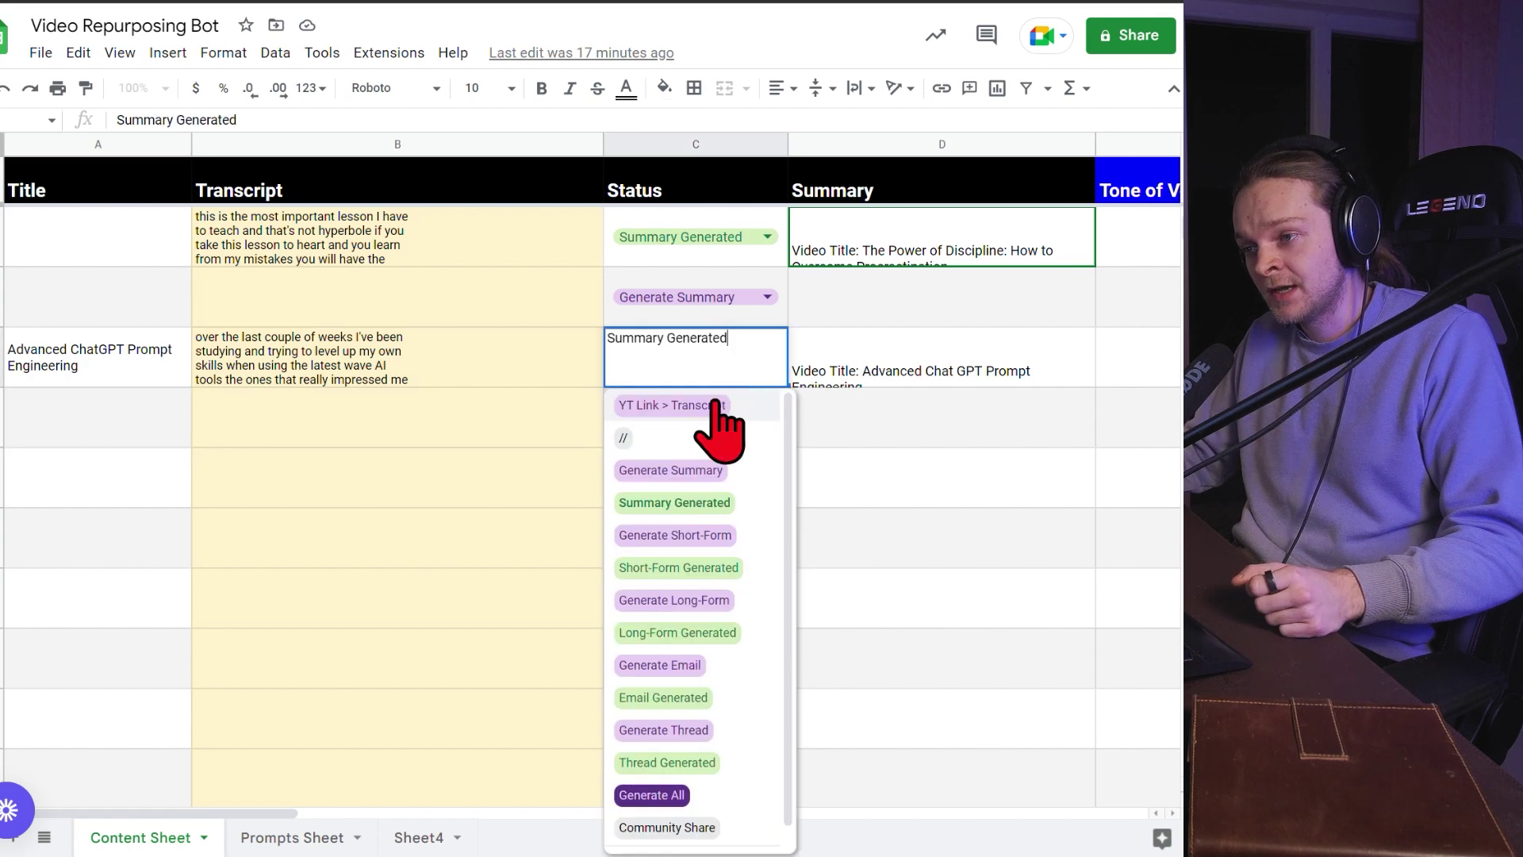
pyautogui.click(671, 793)
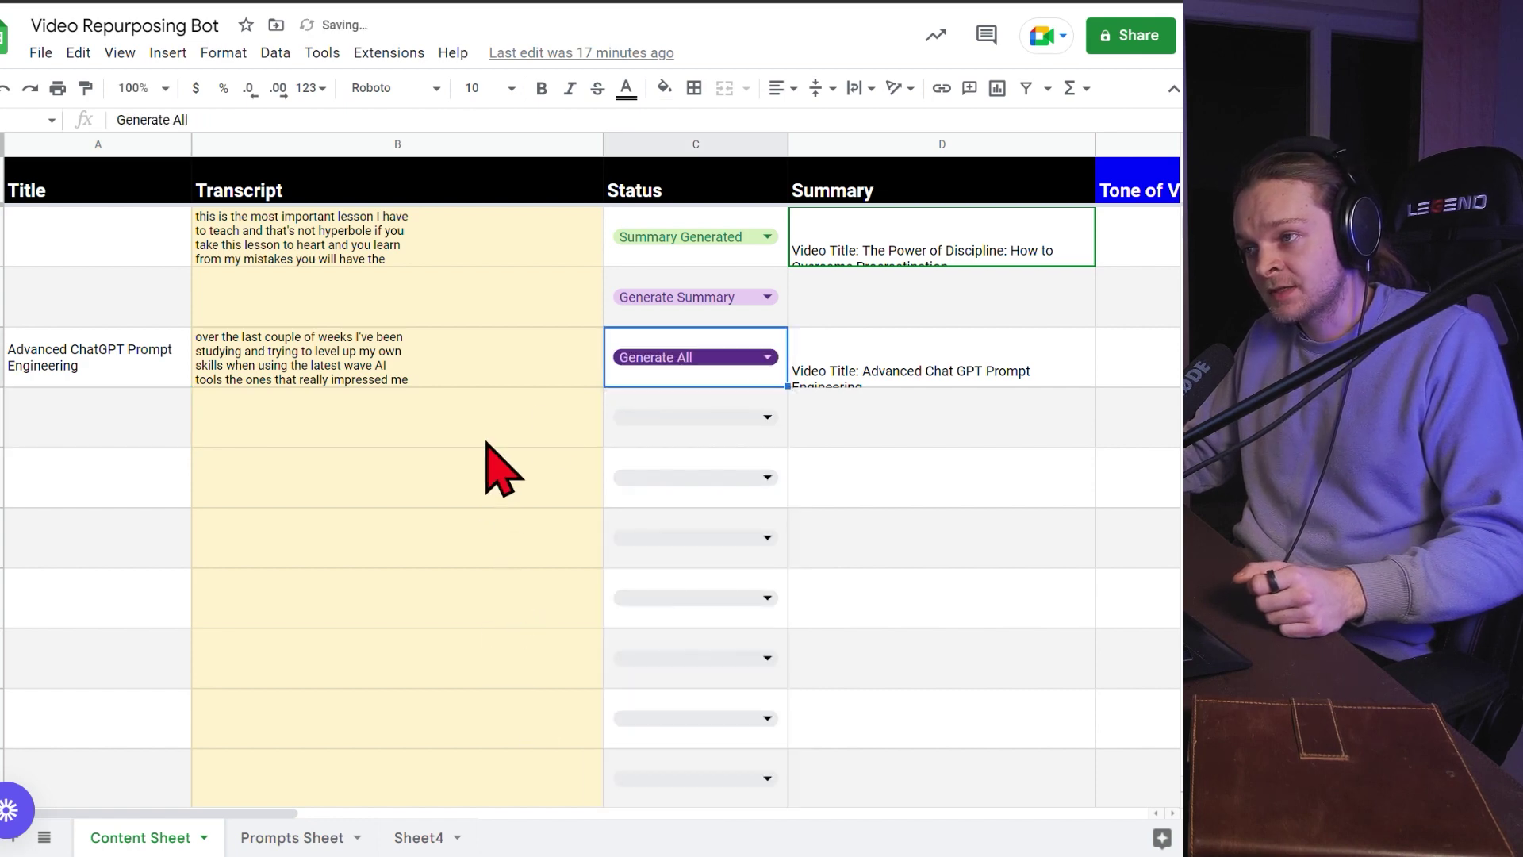
# Step: Look across the Advanced ChatGPT Prompt Engineering row's output columns from Summary past Email, then return to its Social Short-Form cell
pyautogui.click(894, 371)
pyautogui.press('Right')
pyautogui.press('Right')
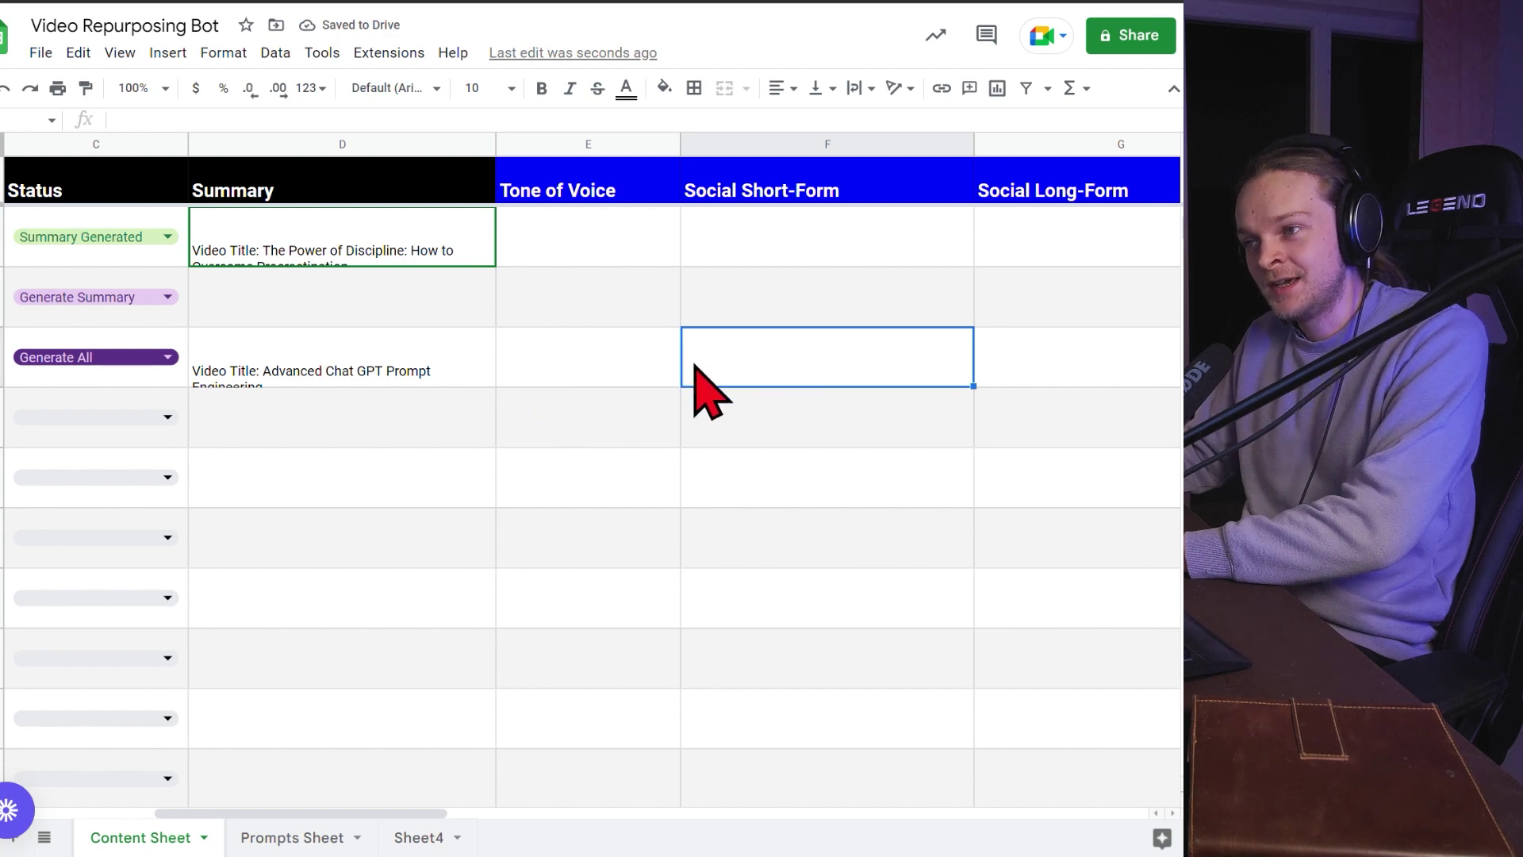
pyautogui.press('Right')
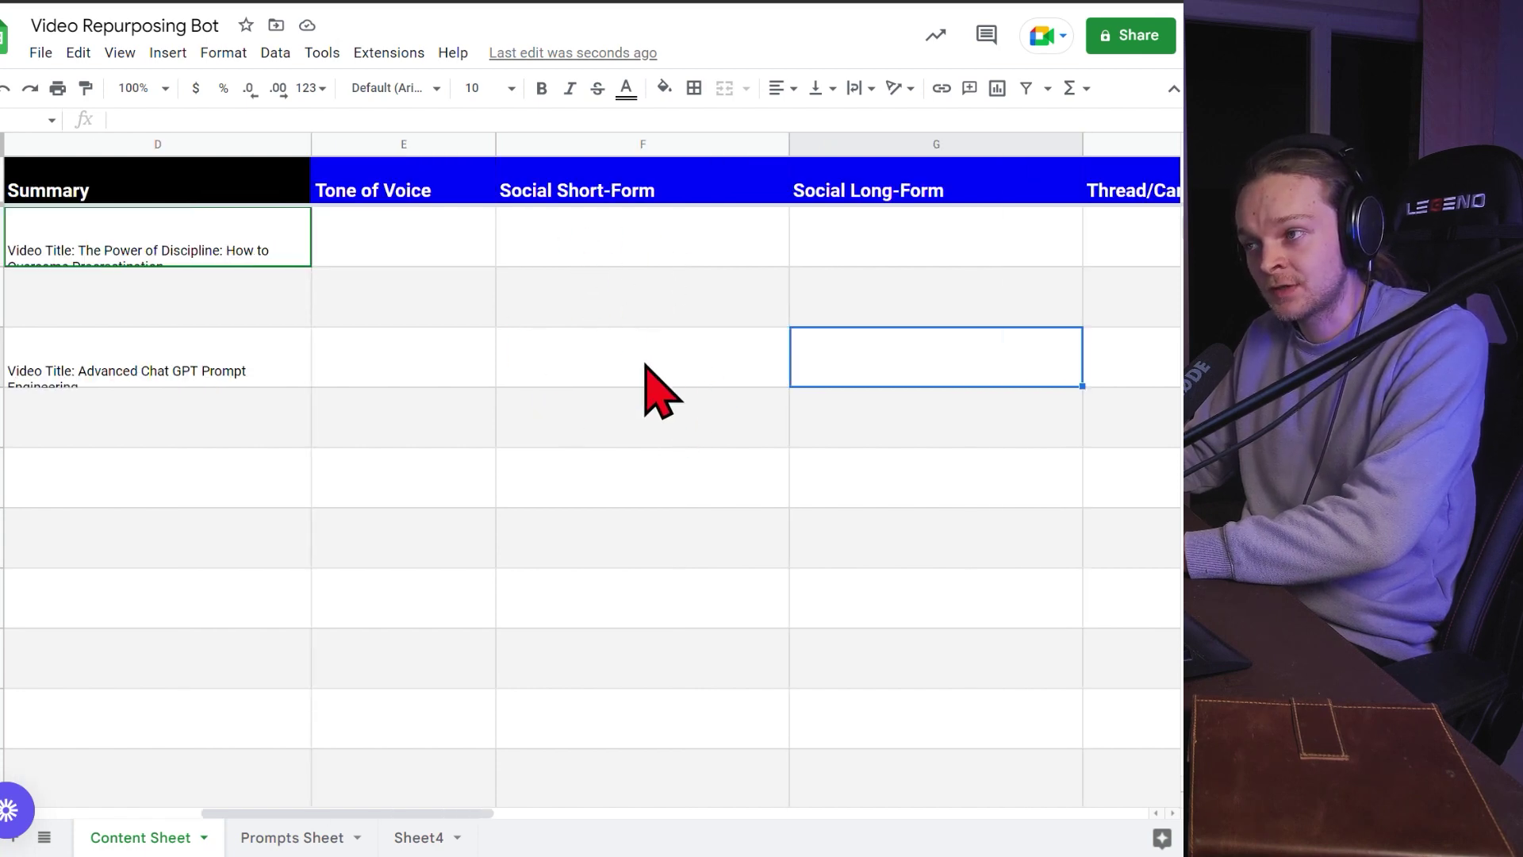
pyautogui.press('Right')
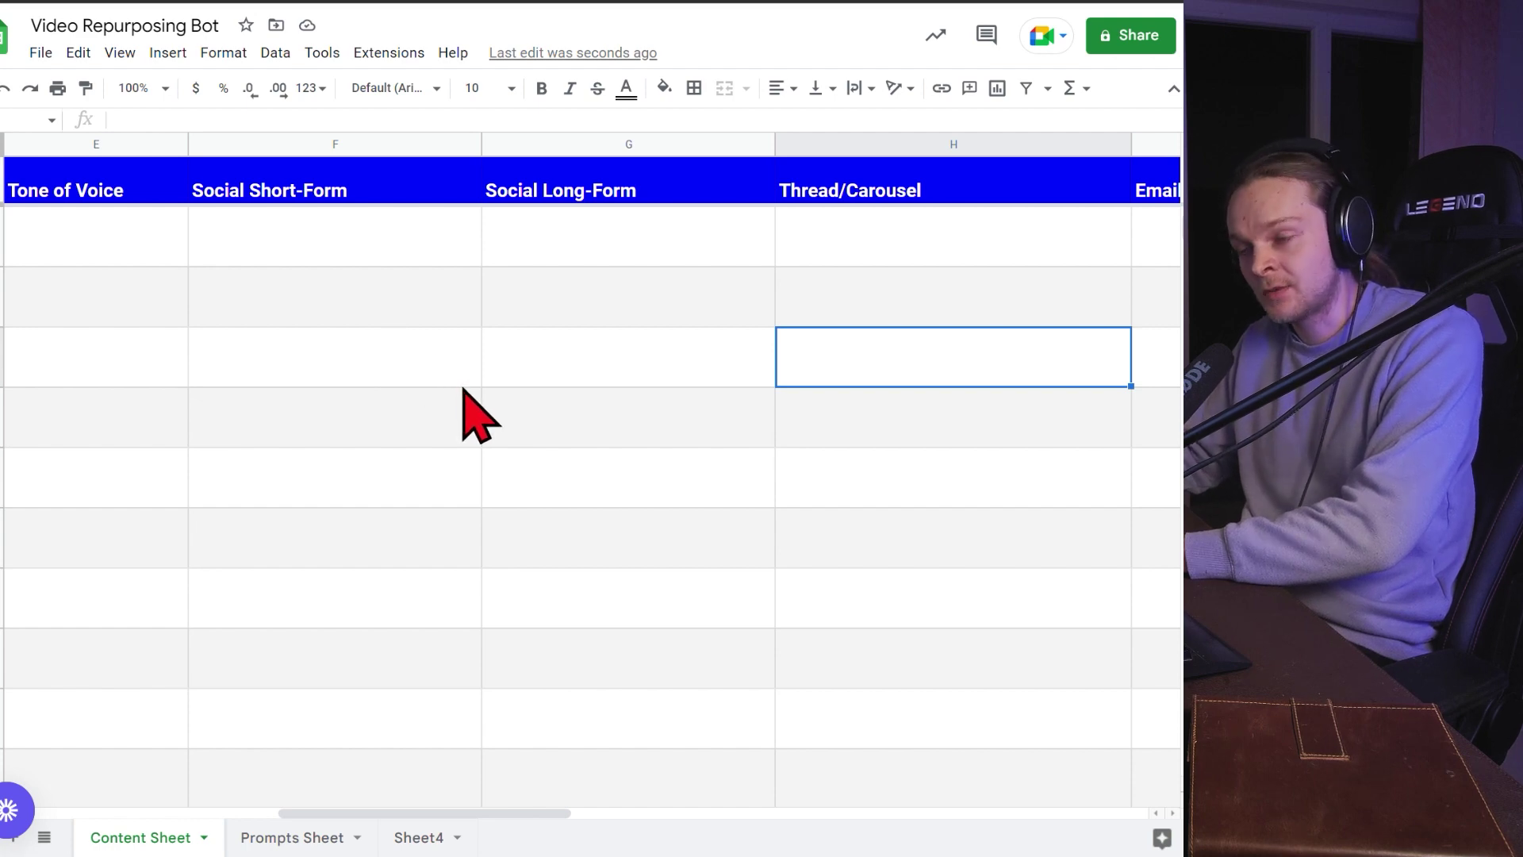
pyautogui.press('Right')
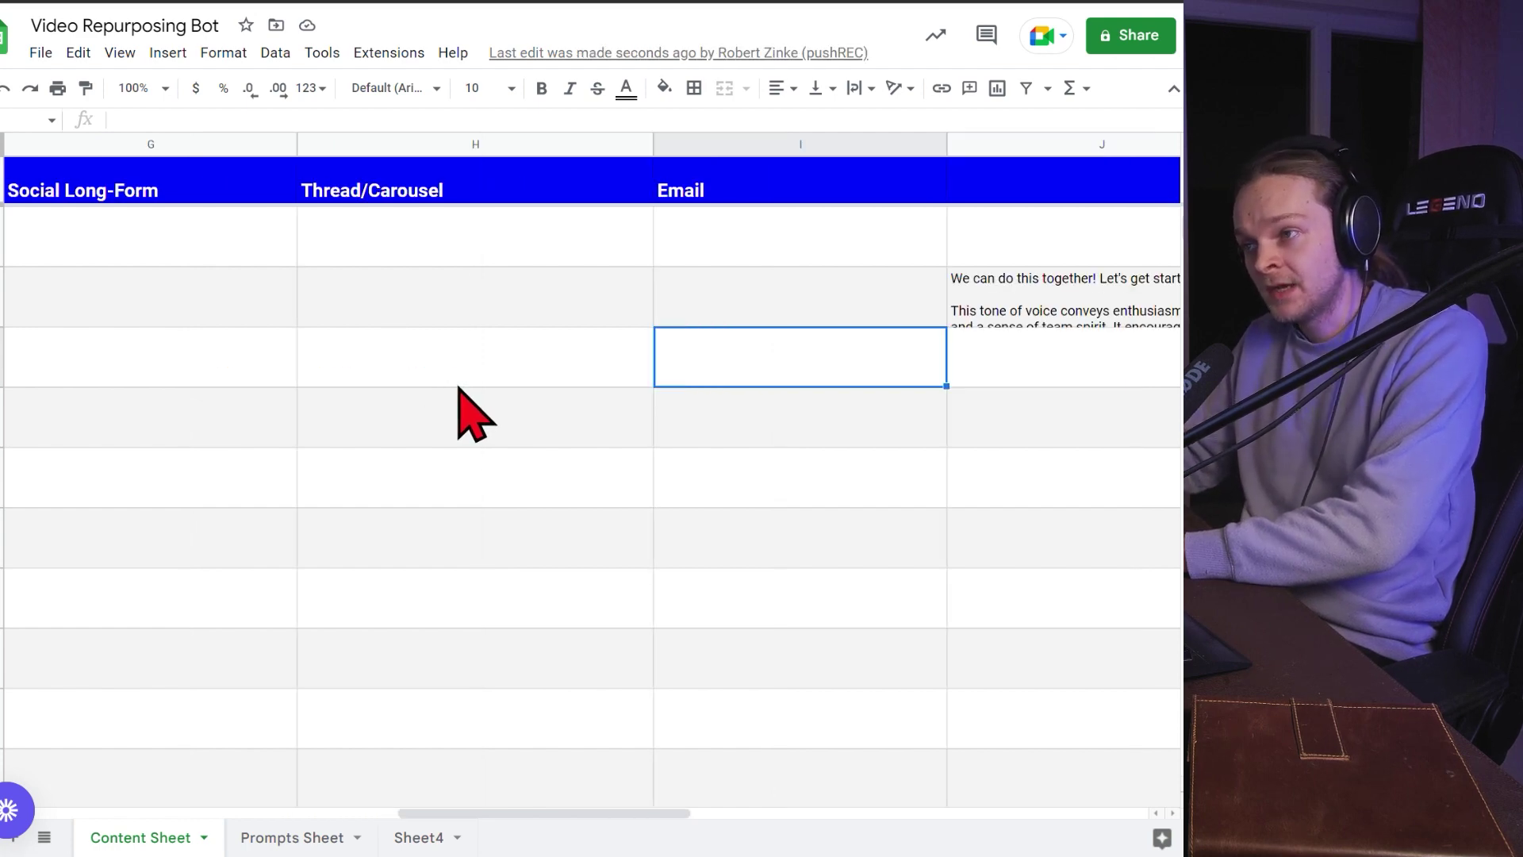
pyautogui.press('Right')
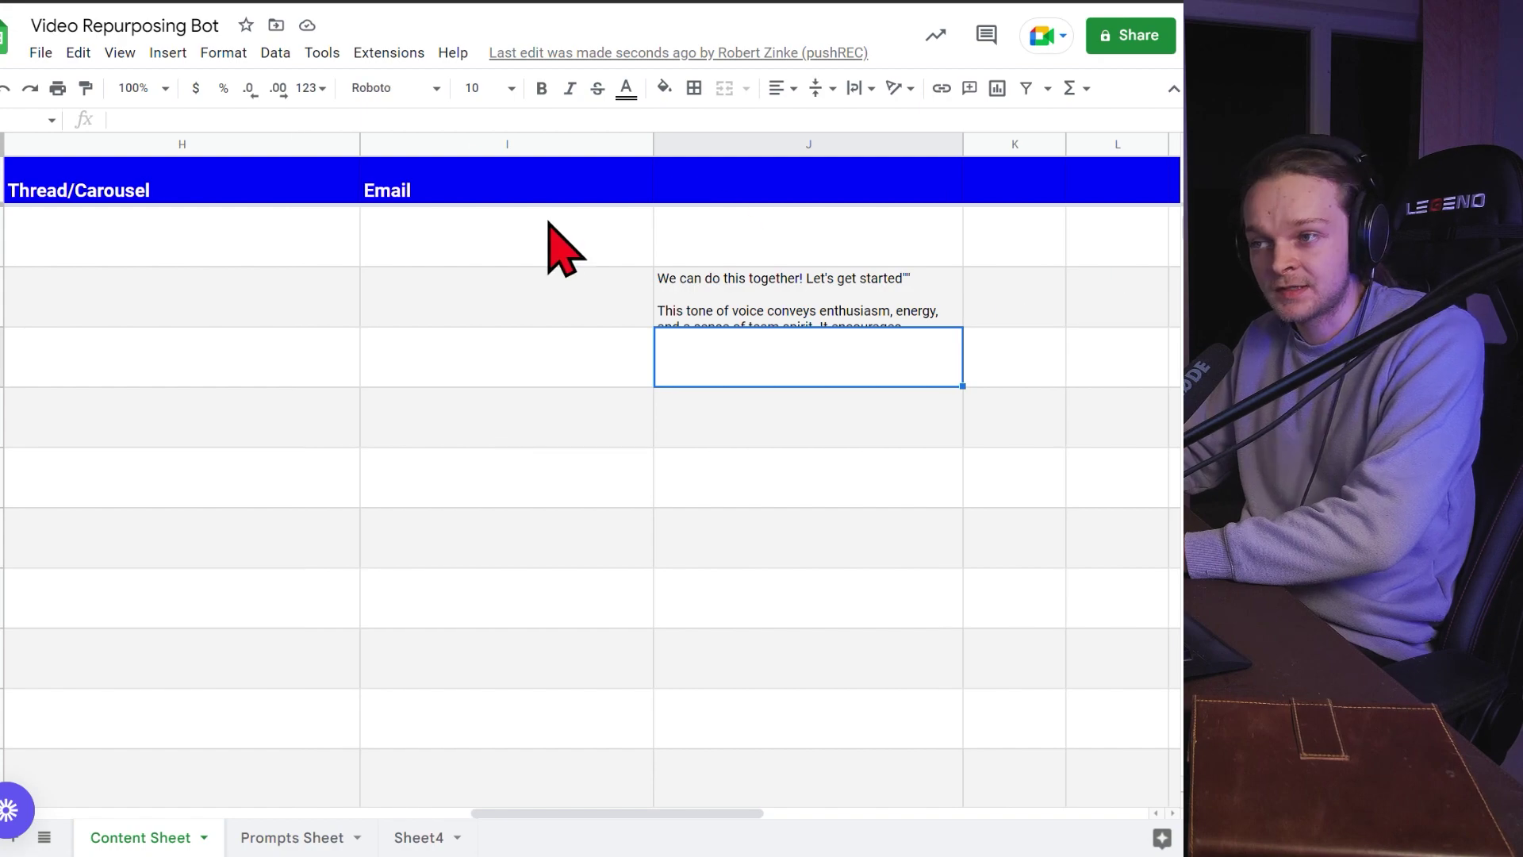
pyautogui.press('Left')
pyautogui.press('Left')
pyautogui.press('Left')
pyautogui.press('Left')
pyautogui.press('Left')
pyautogui.press('Left')
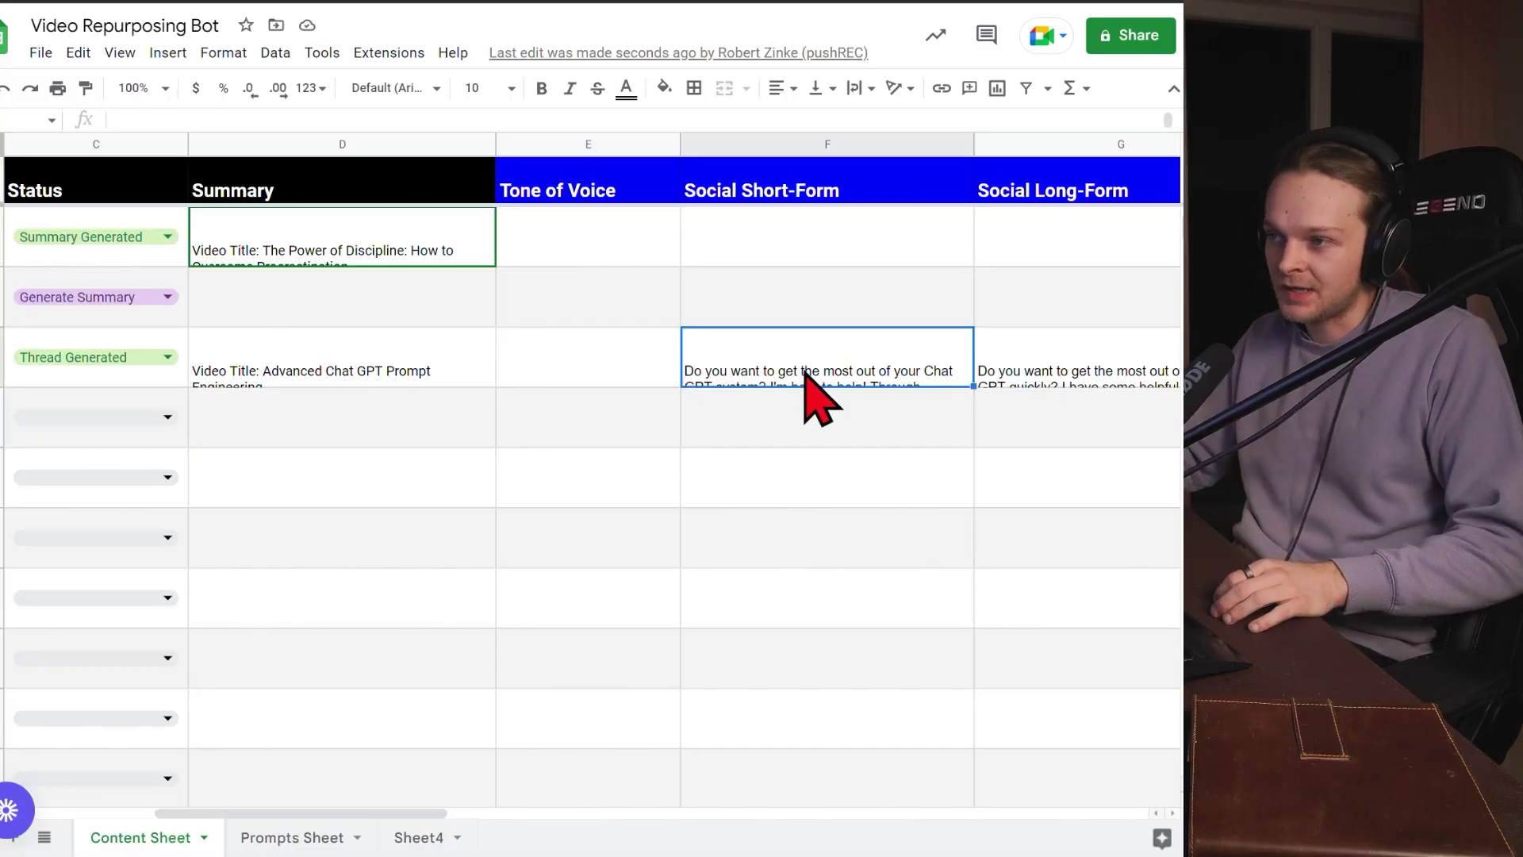
# Step: Read the full Social Short-Form post of the Advanced ChatGPT Prompt Engineering row, then leave the cell unedited
pyautogui.doubleClick(894, 389)
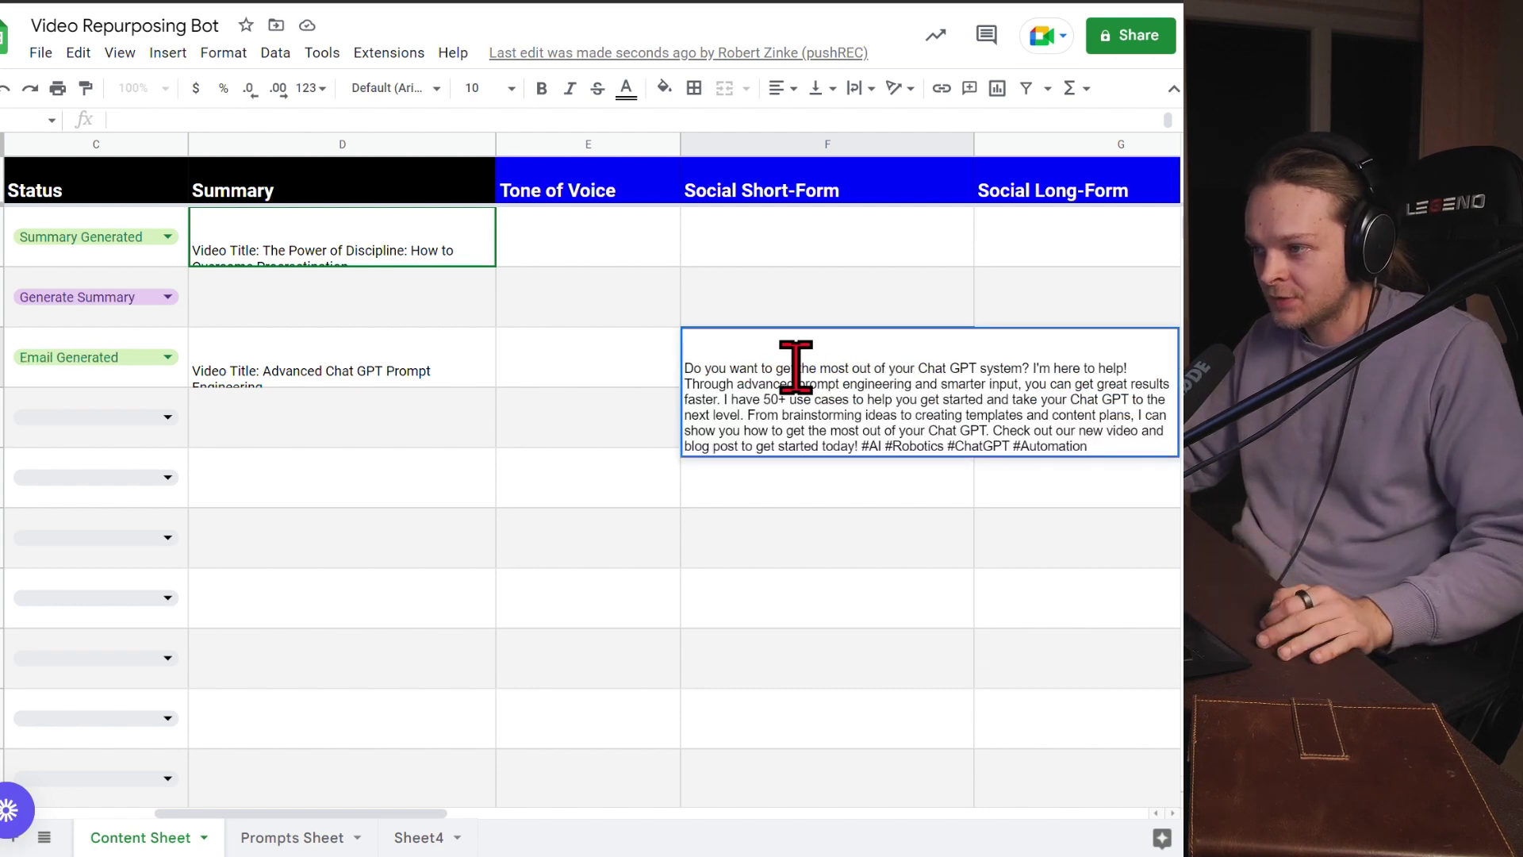
pyautogui.moveTo(797, 368); pyautogui.dragTo(1072, 440)
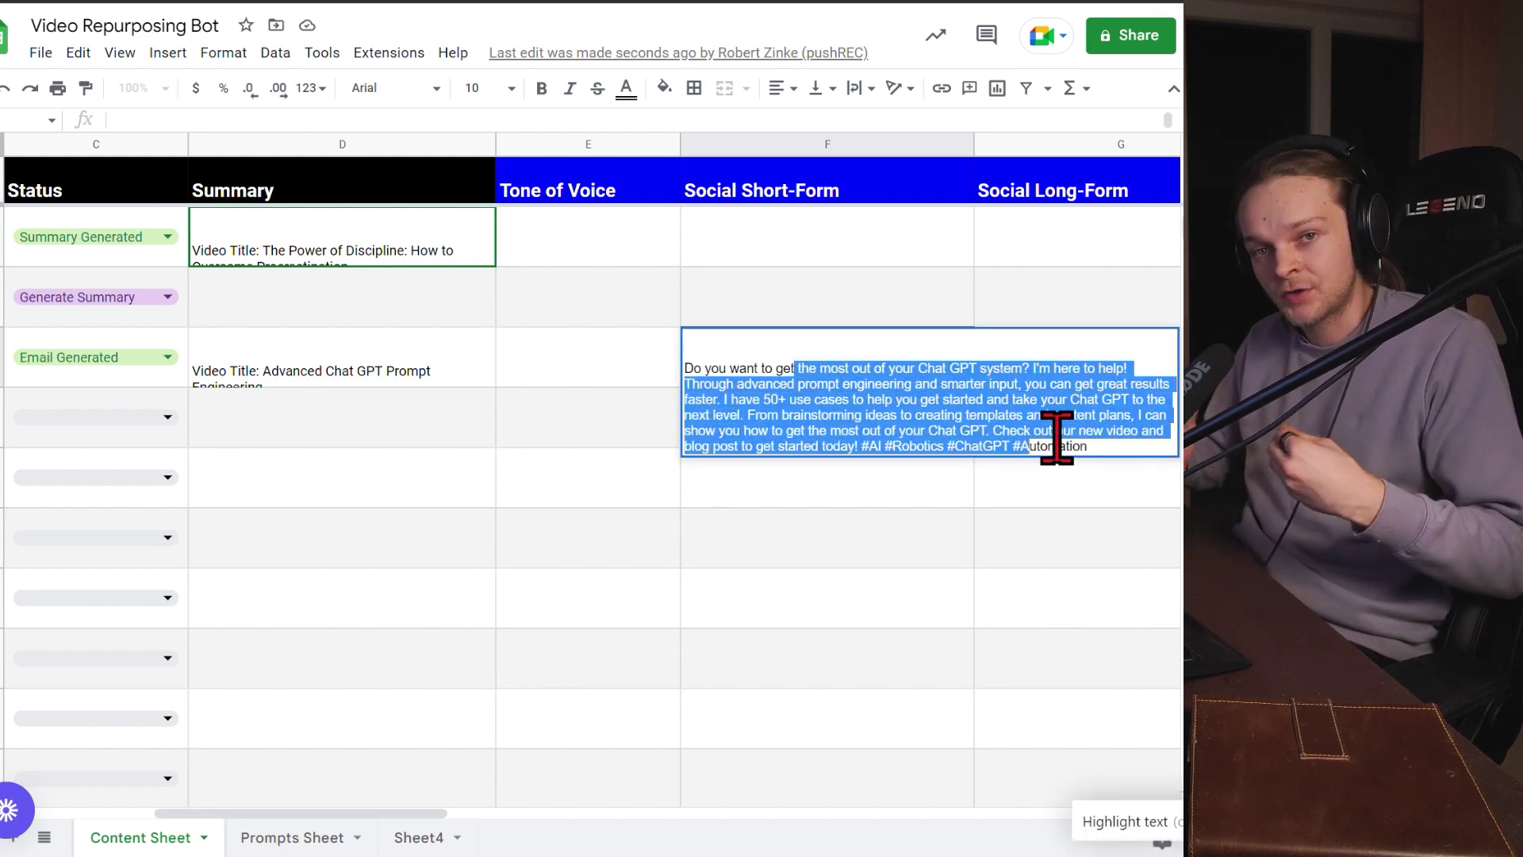
pyautogui.click(583, 351)
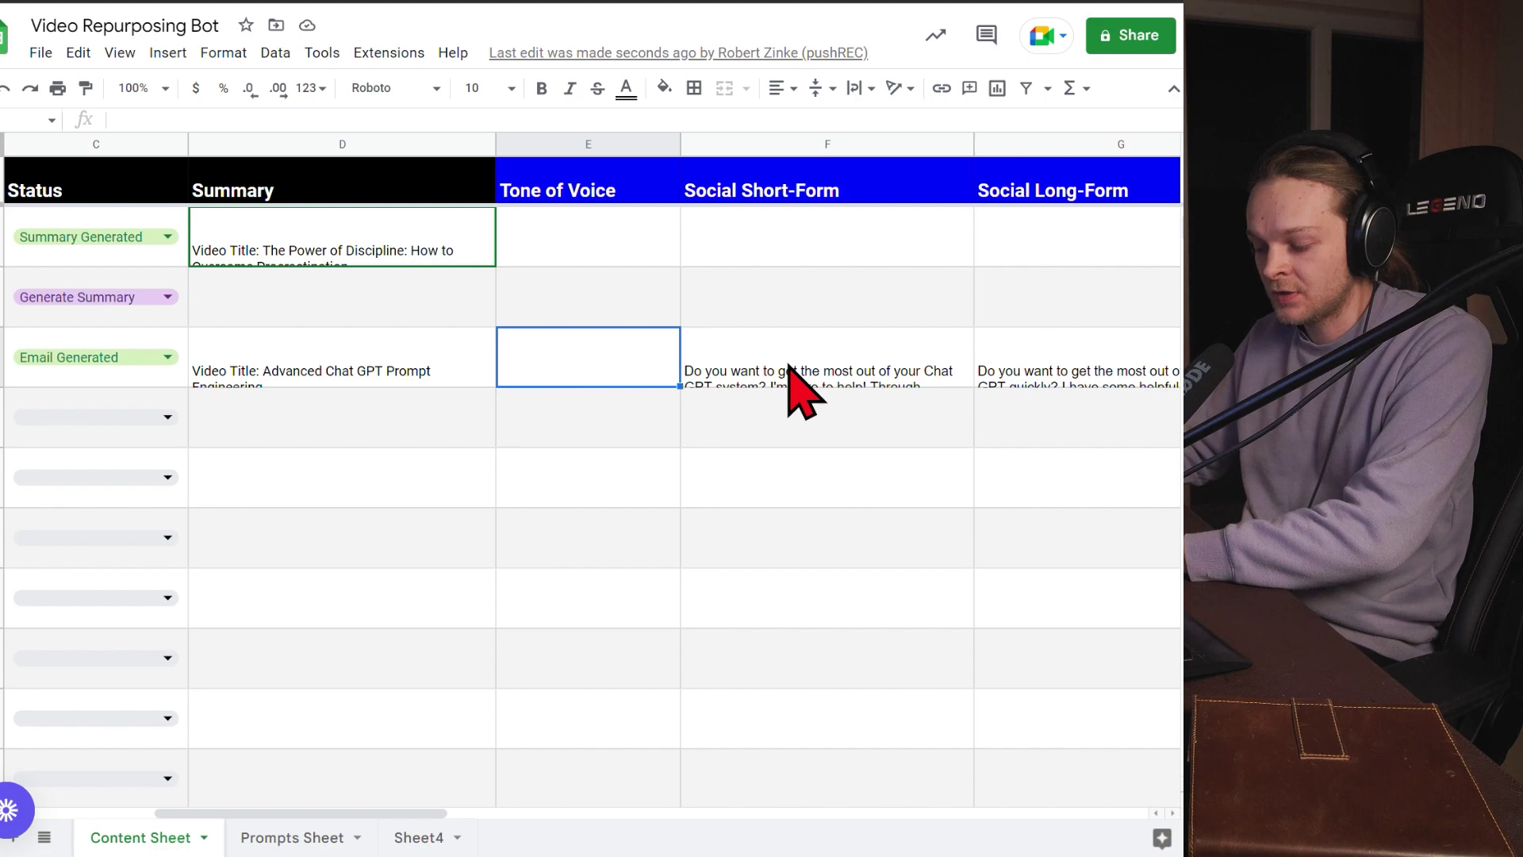
# Step: Read the full Social Long-Form post in the same row, then leave the cell unedited
pyautogui.click(788, 366)
pyautogui.press('Right')
pyautogui.doubleClick(848, 369)
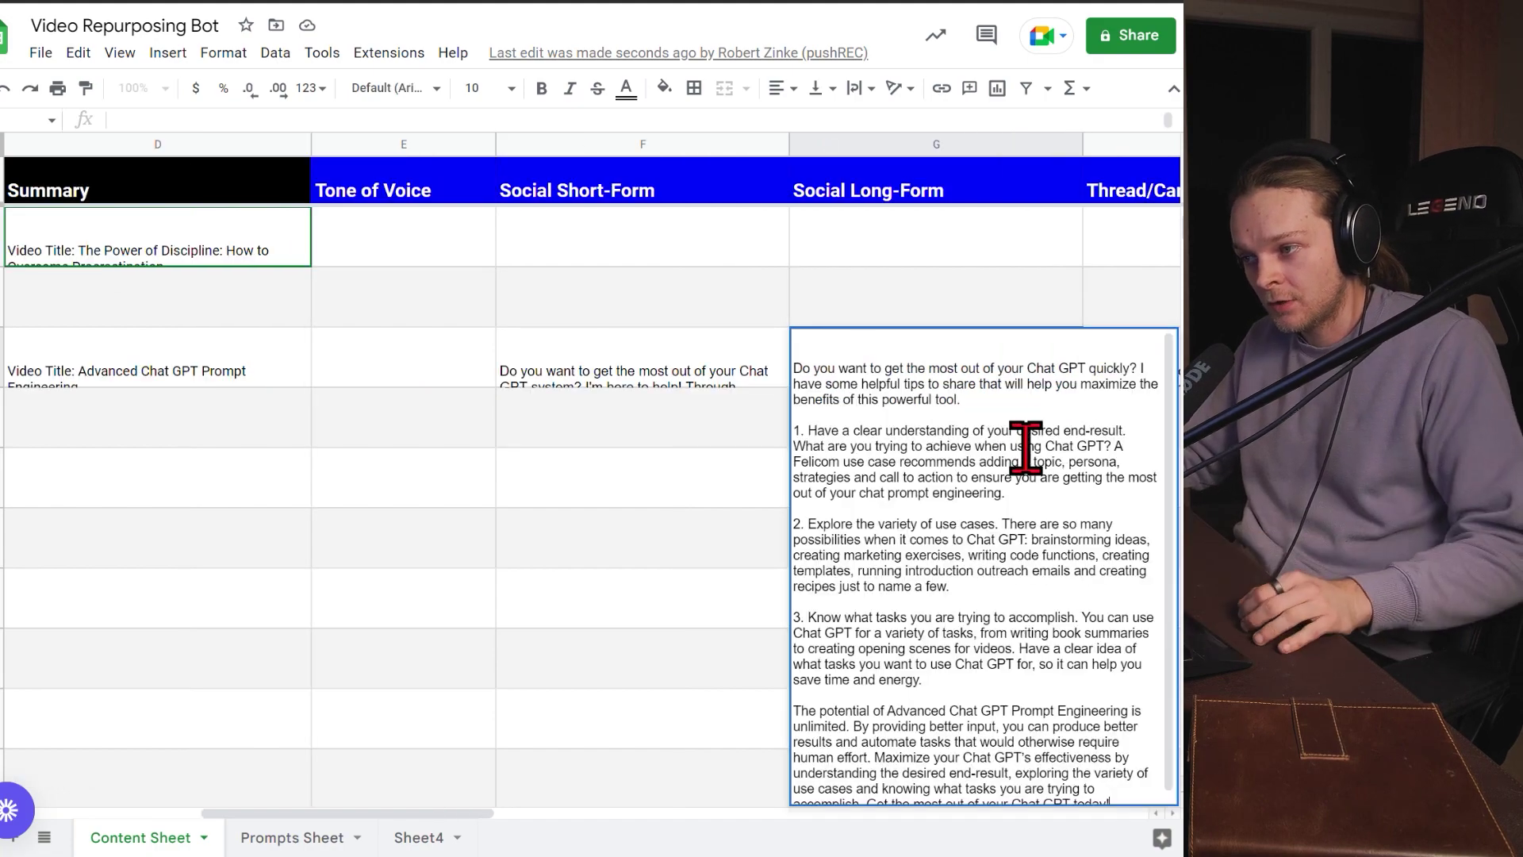
pyautogui.moveTo(928, 410); pyautogui.dragTo(982, 740)
pyautogui.click(839, 623)
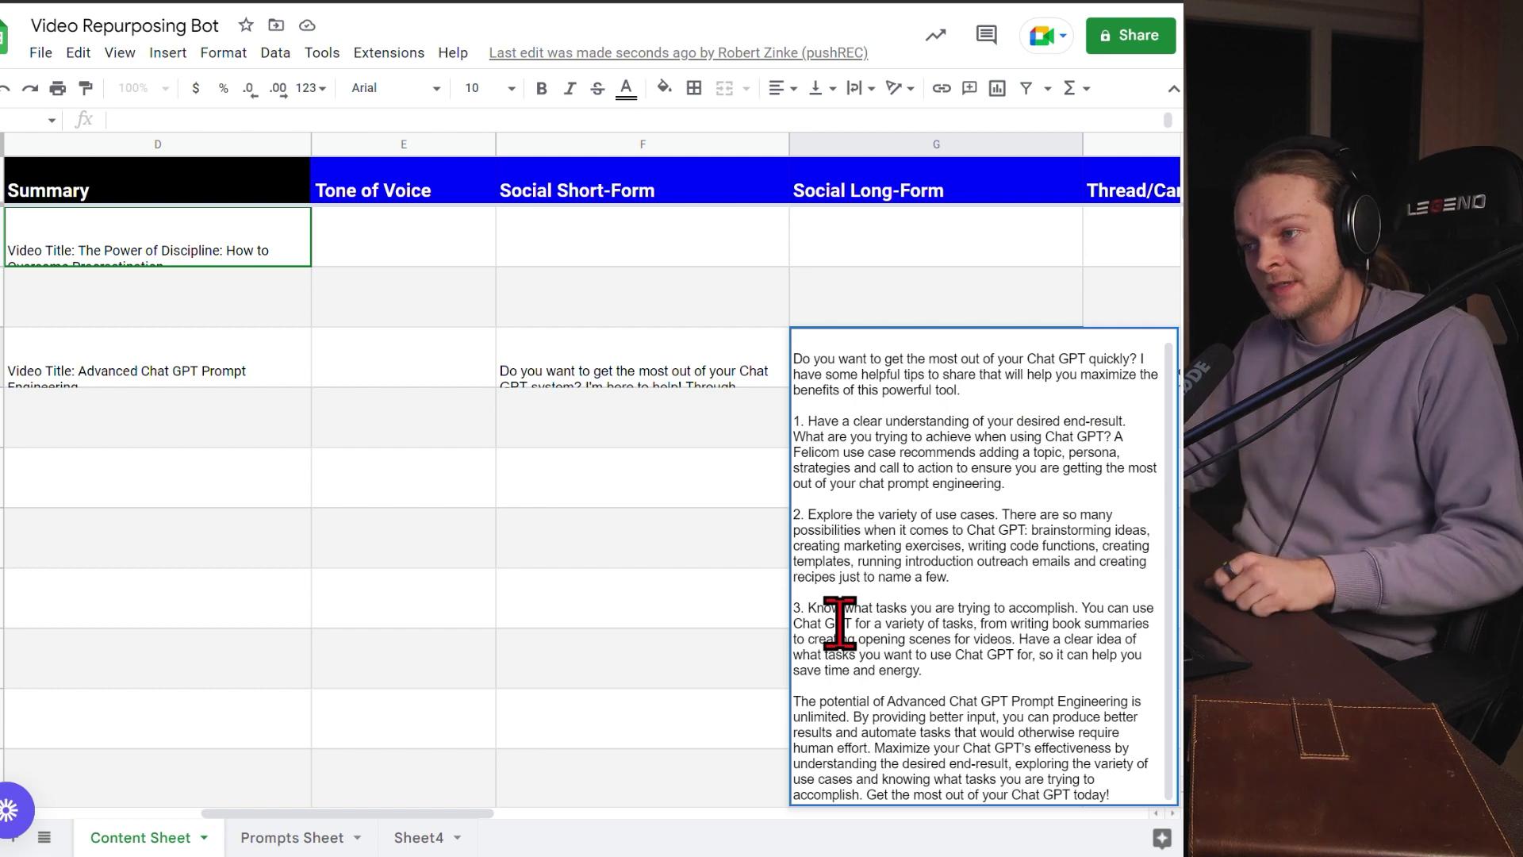
pyautogui.click(680, 351)
# Step: Read the full Thread/Carousel text in the same row, then leave the cell unedited
pyautogui.click(885, 366)
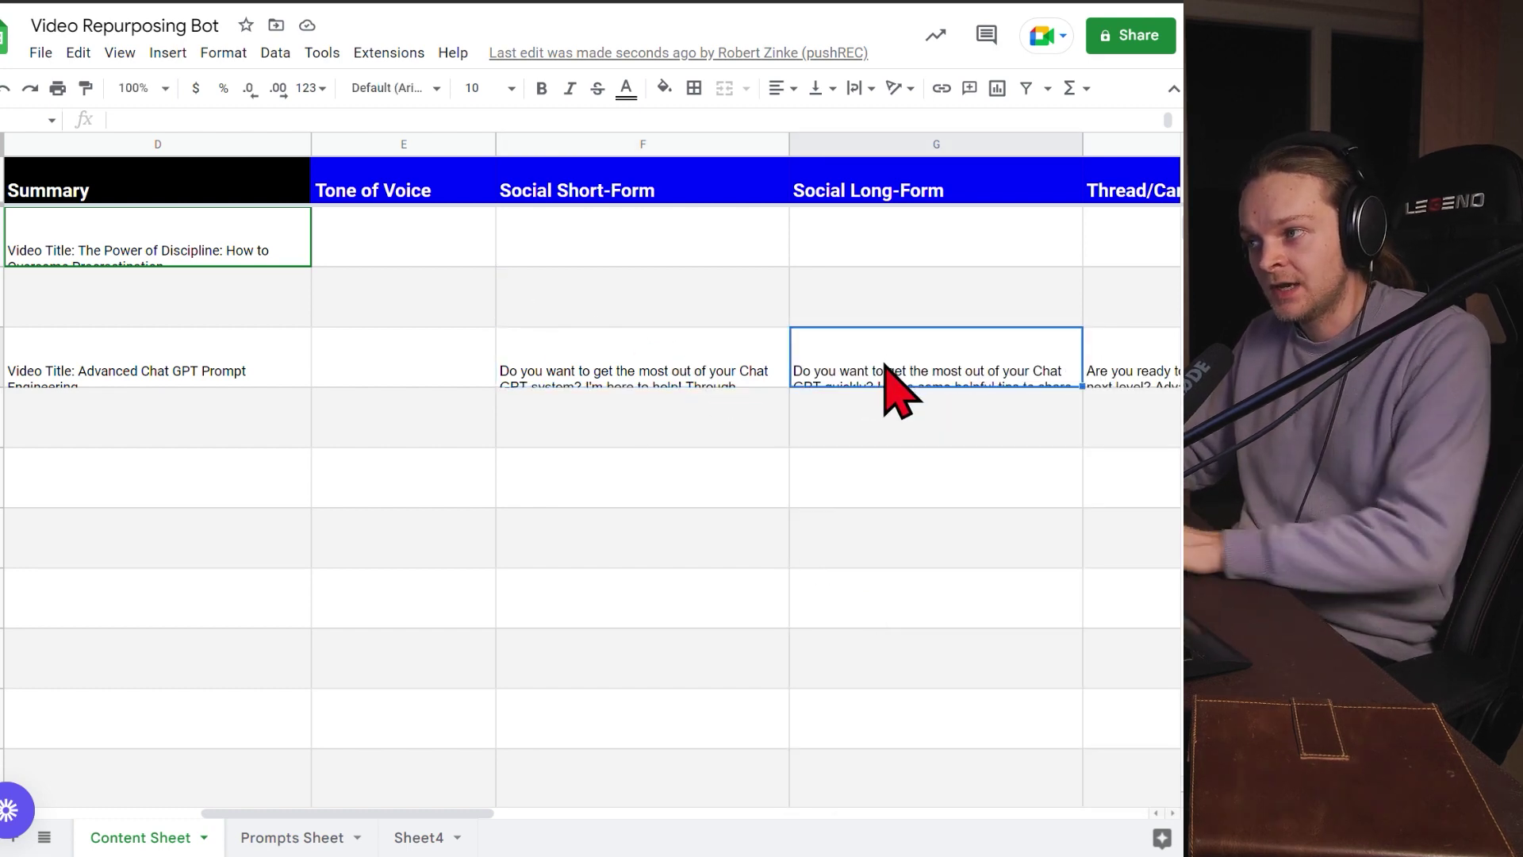
pyautogui.press('Right')
pyautogui.doubleClick(886, 365)
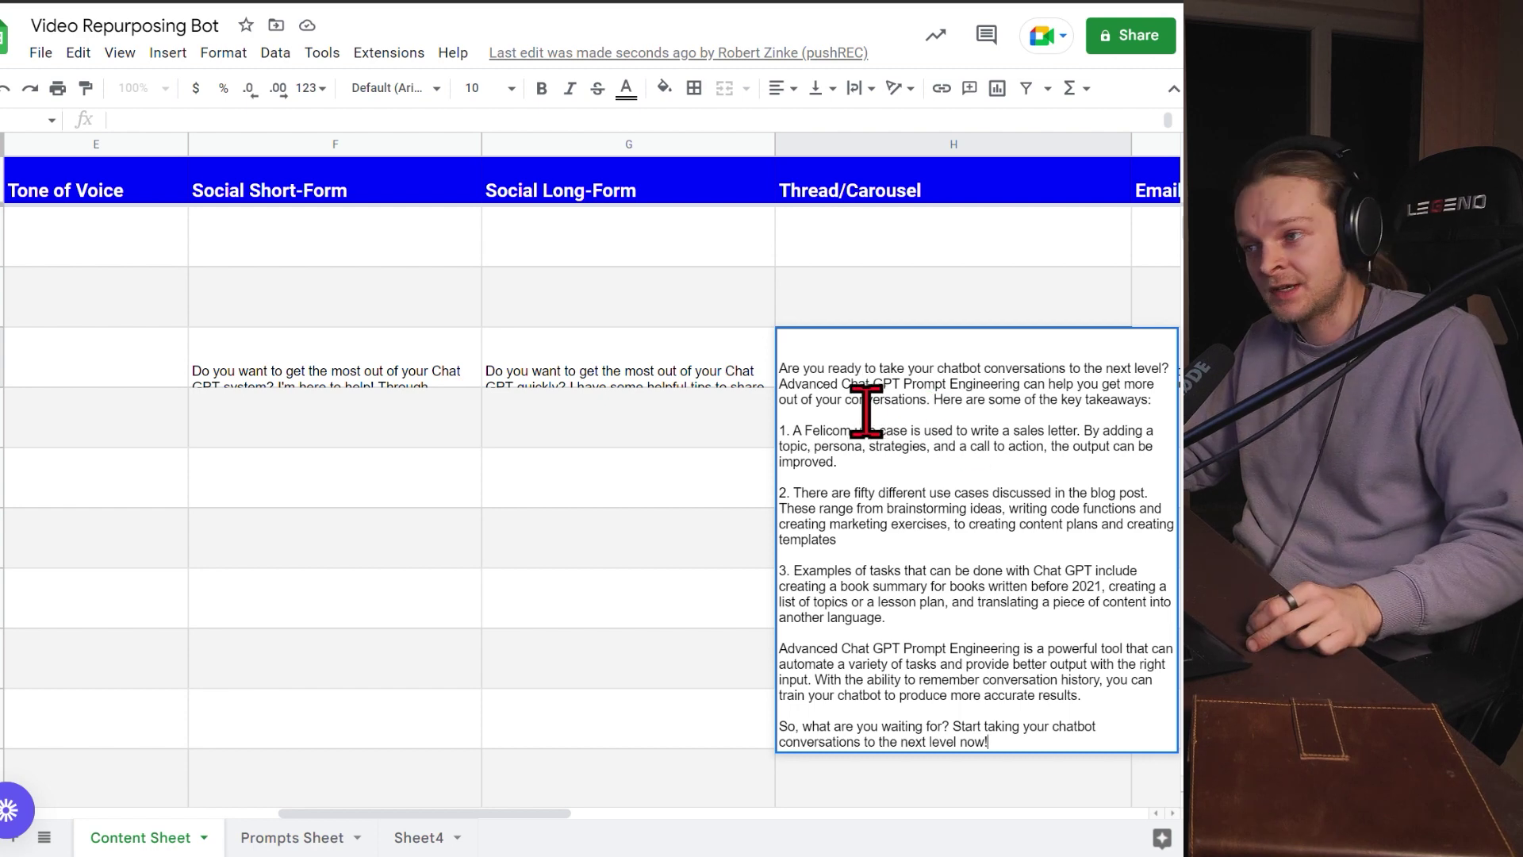
pyautogui.click(705, 379)
# Step: Read the full Email text in the same row, then leave the cell unedited
pyautogui.click(853, 369)
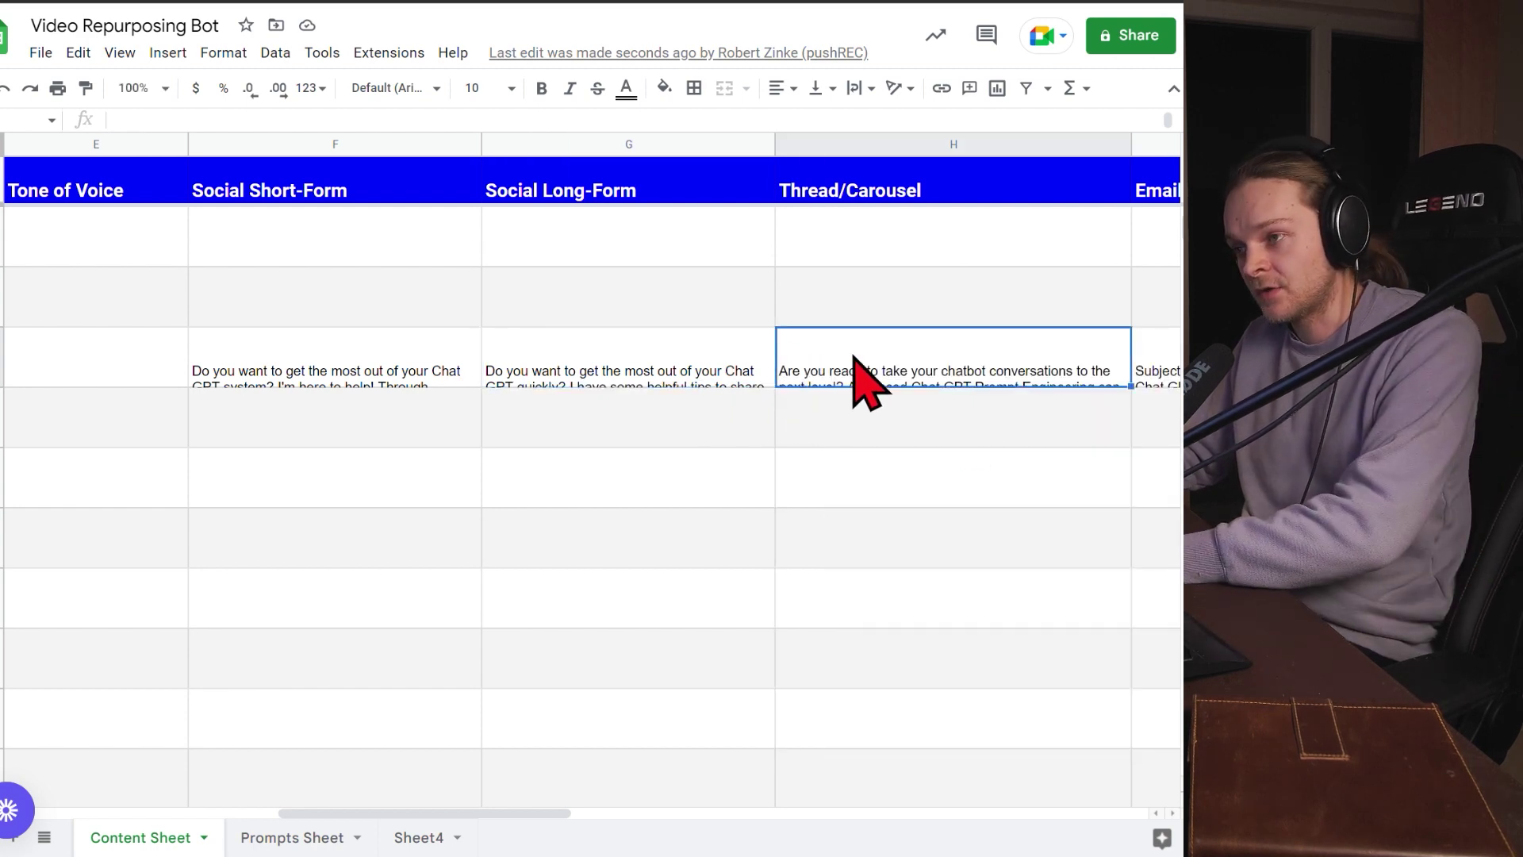
pyautogui.press('Right')
pyautogui.doubleClick(821, 356)
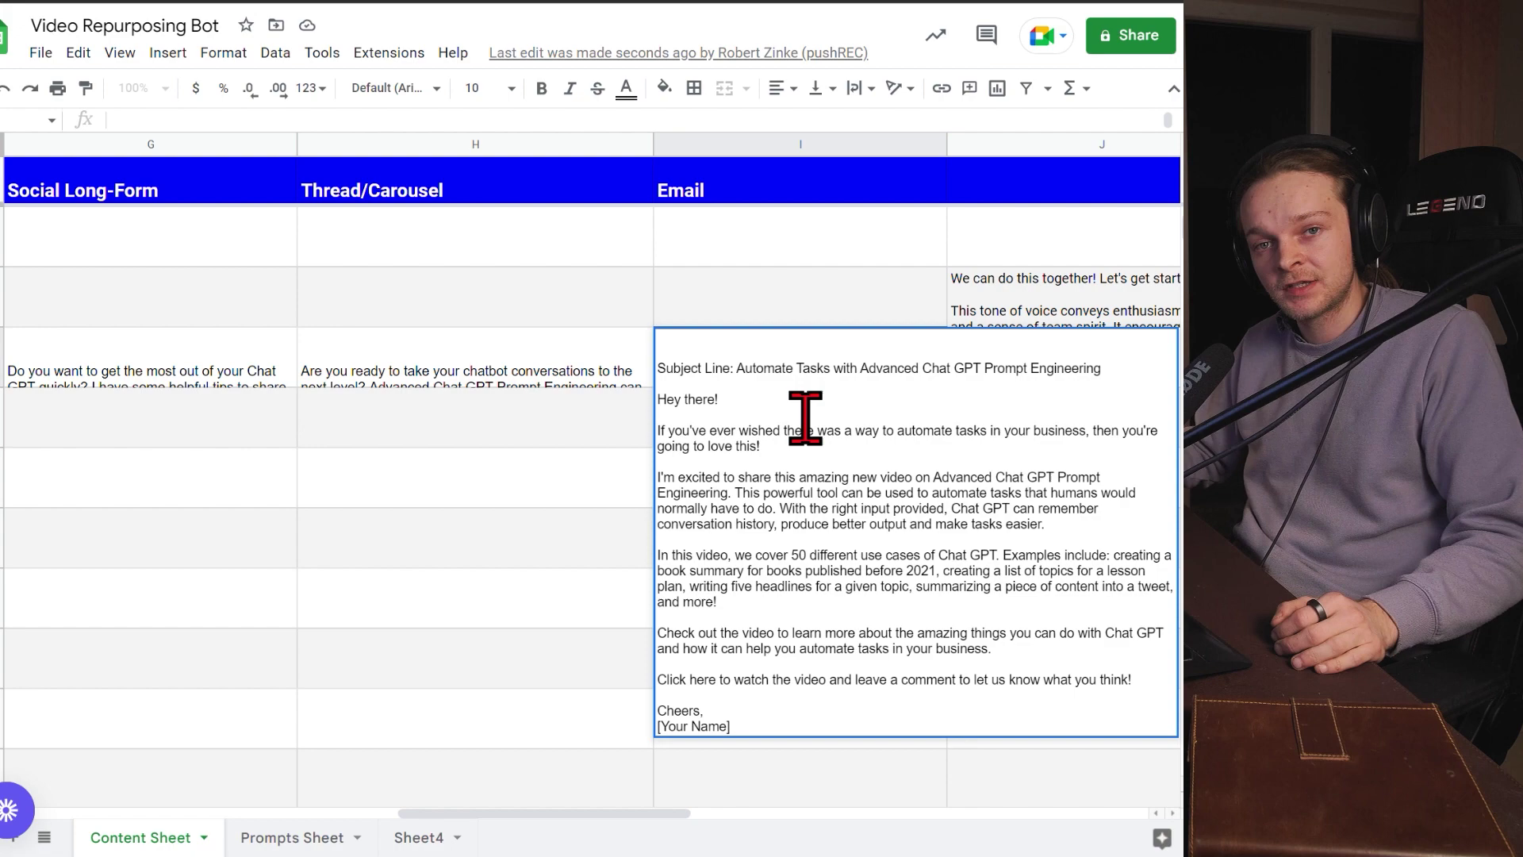
pyautogui.click(605, 384)
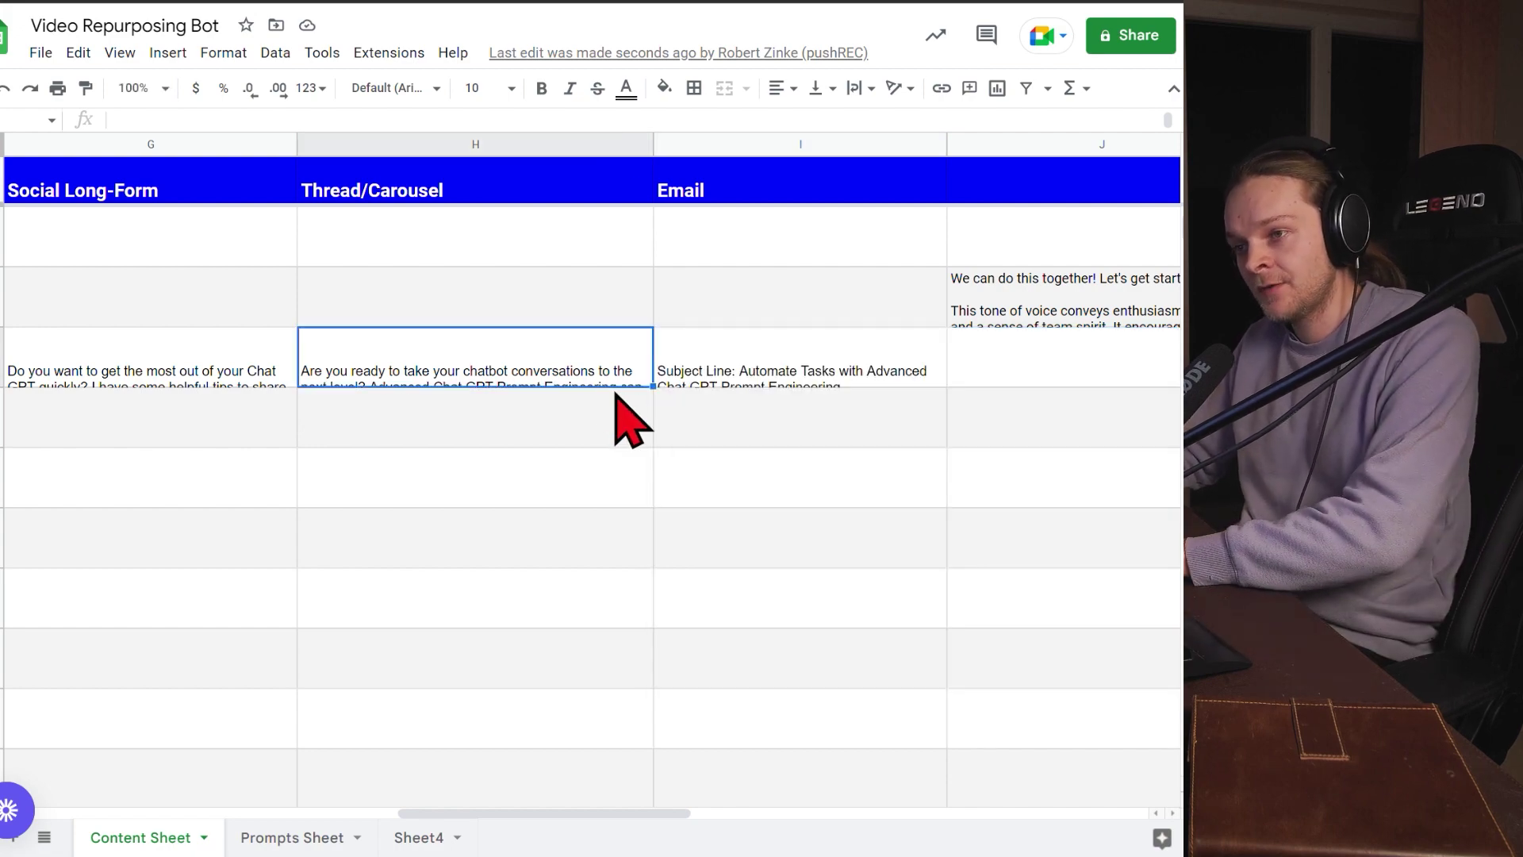
# Step: Go back along the row and read its full Summary text, from the video title to the conclusion
pyautogui.press('Left')
pyautogui.press('Left')
pyautogui.press('Left')
pyautogui.press('Left')
pyautogui.press('Left')
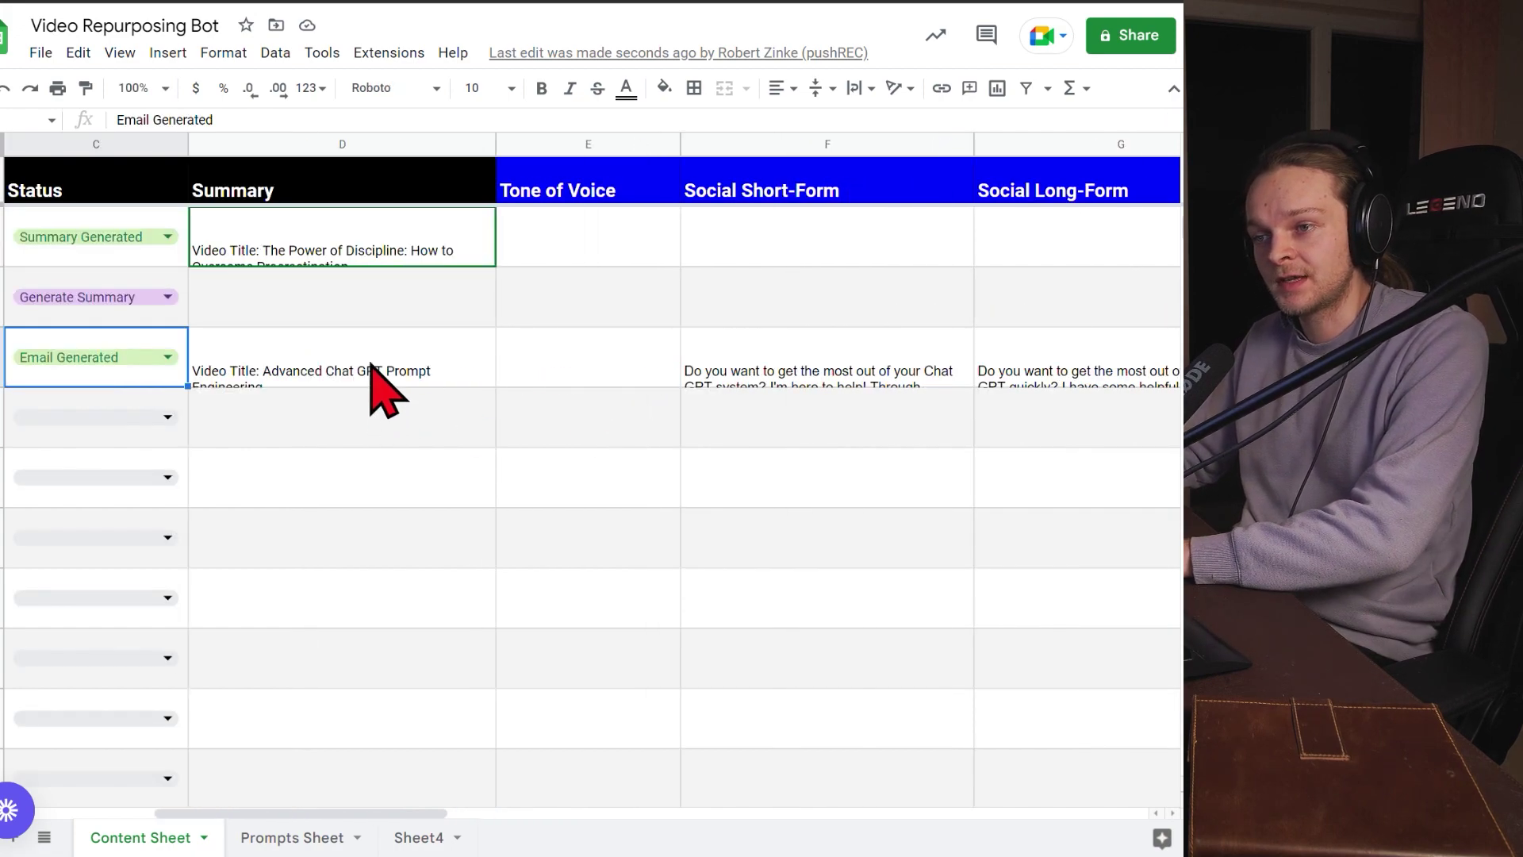
pyautogui.doubleClick(372, 369)
pyautogui.moveTo(192, 386); pyautogui.dragTo(479, 632)
pyautogui.click(824, 647)
pyautogui.moveTo(865, 648); pyautogui.dragTo(250, 344)
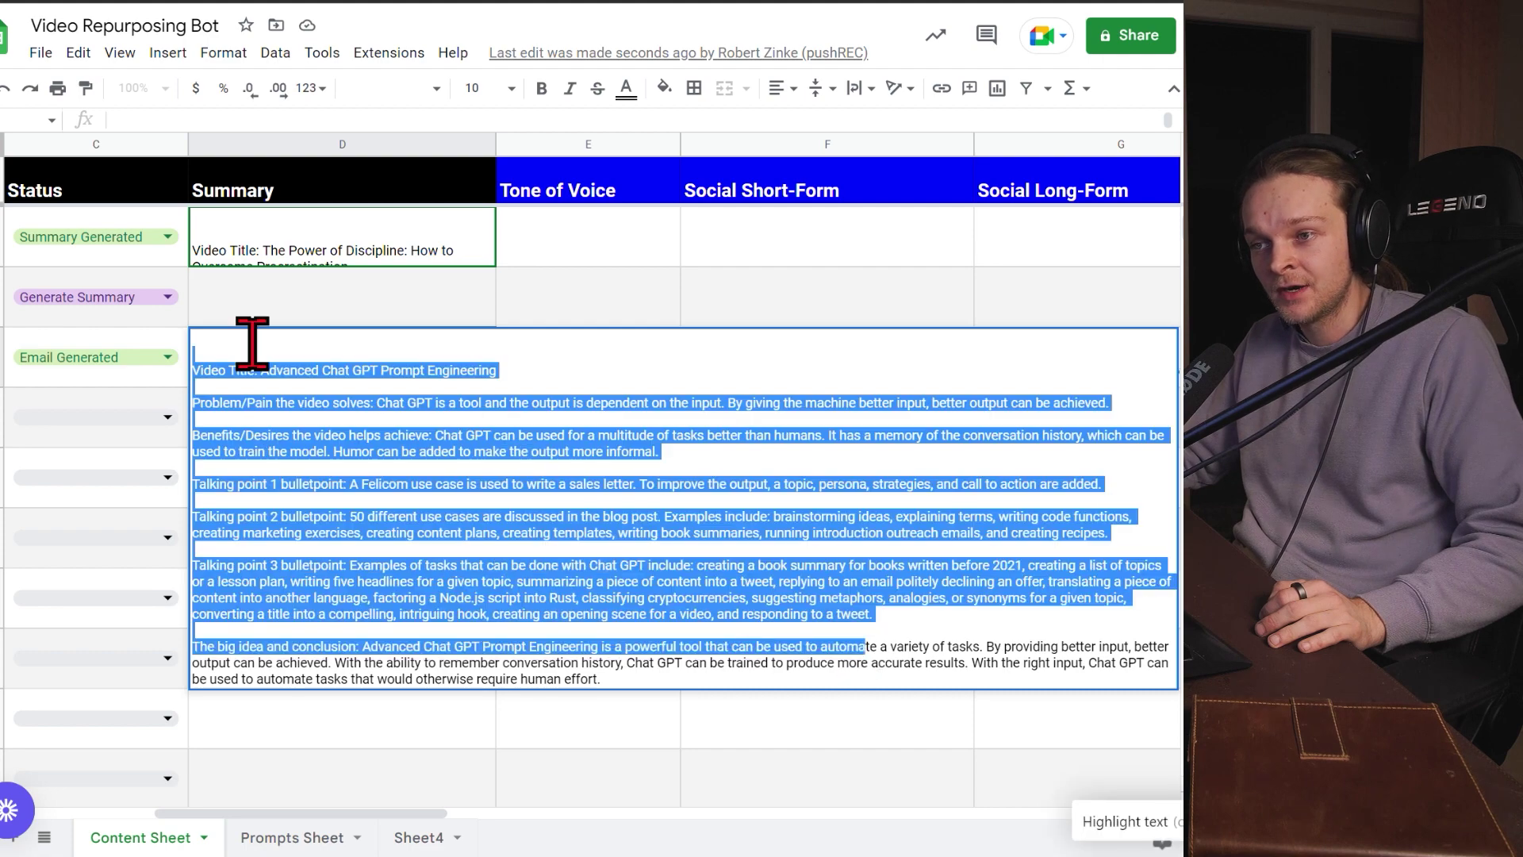
pyautogui.click(329, 314)
pyautogui.click(287, 363)
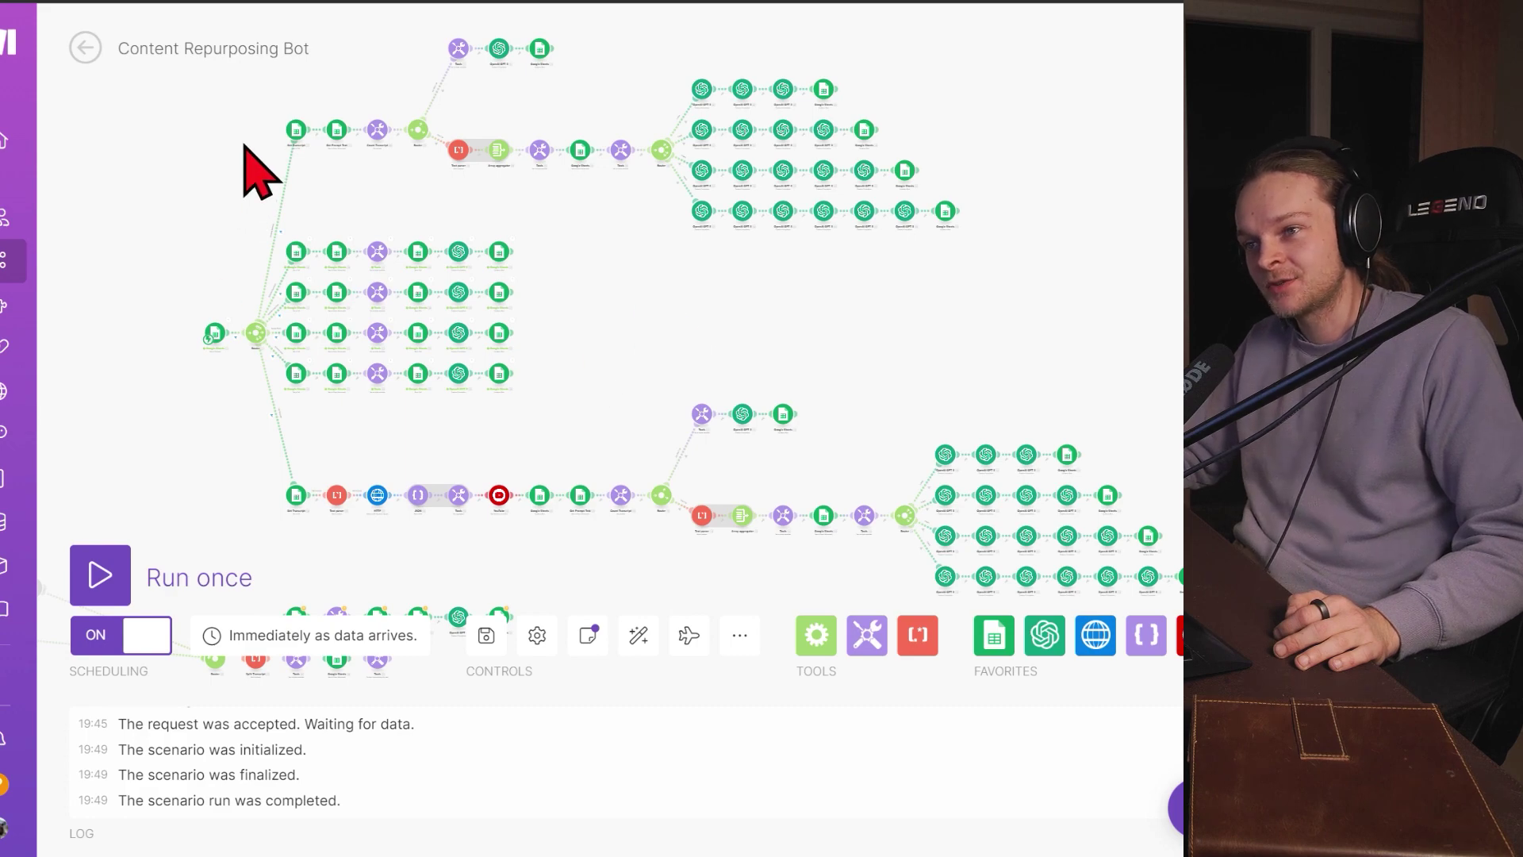
# Step: Examine the transcript summary branch of the Content Repurposing Bot scenario, from Get Transcript through the routers to the parallel OpenAI completion chains
pyautogui.scroll(4, 313, 167)
pyautogui.scroll(3, 319, 176)
pyautogui.moveTo(359, 190); pyautogui.dragTo(418, 381)
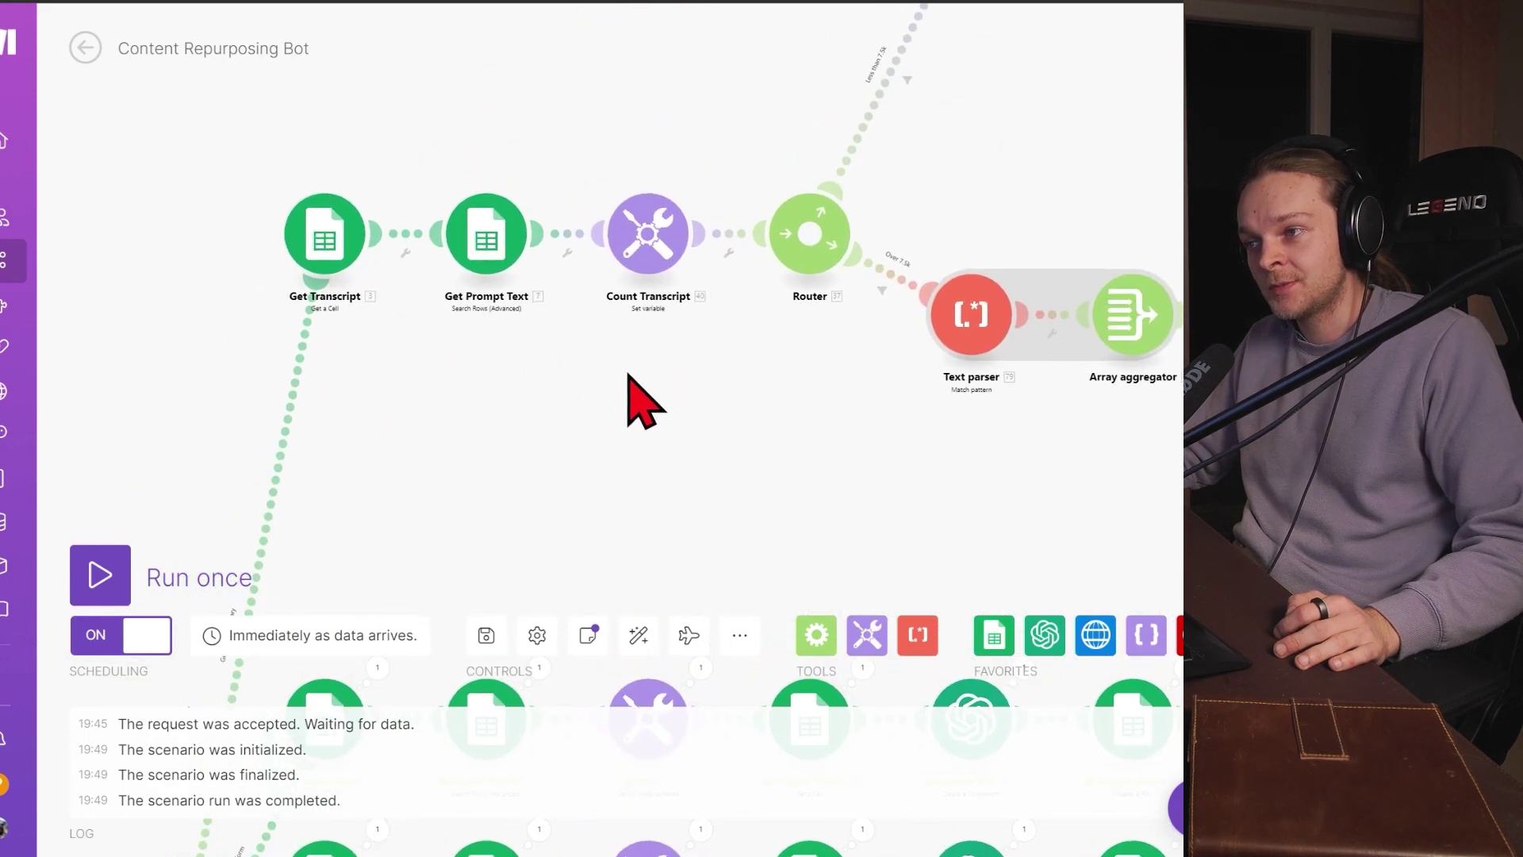
pyautogui.moveTo(814, 409); pyautogui.dragTo(320, 529)
pyautogui.moveTo(642, 261); pyautogui.dragTo(339, 275)
pyautogui.scroll(-1, 671, 272)
pyautogui.scroll(-1, 672, 272)
pyautogui.moveTo(672, 272); pyautogui.dragTo(99, 151)
pyautogui.moveTo(318, 189); pyautogui.dragTo(191, 177)
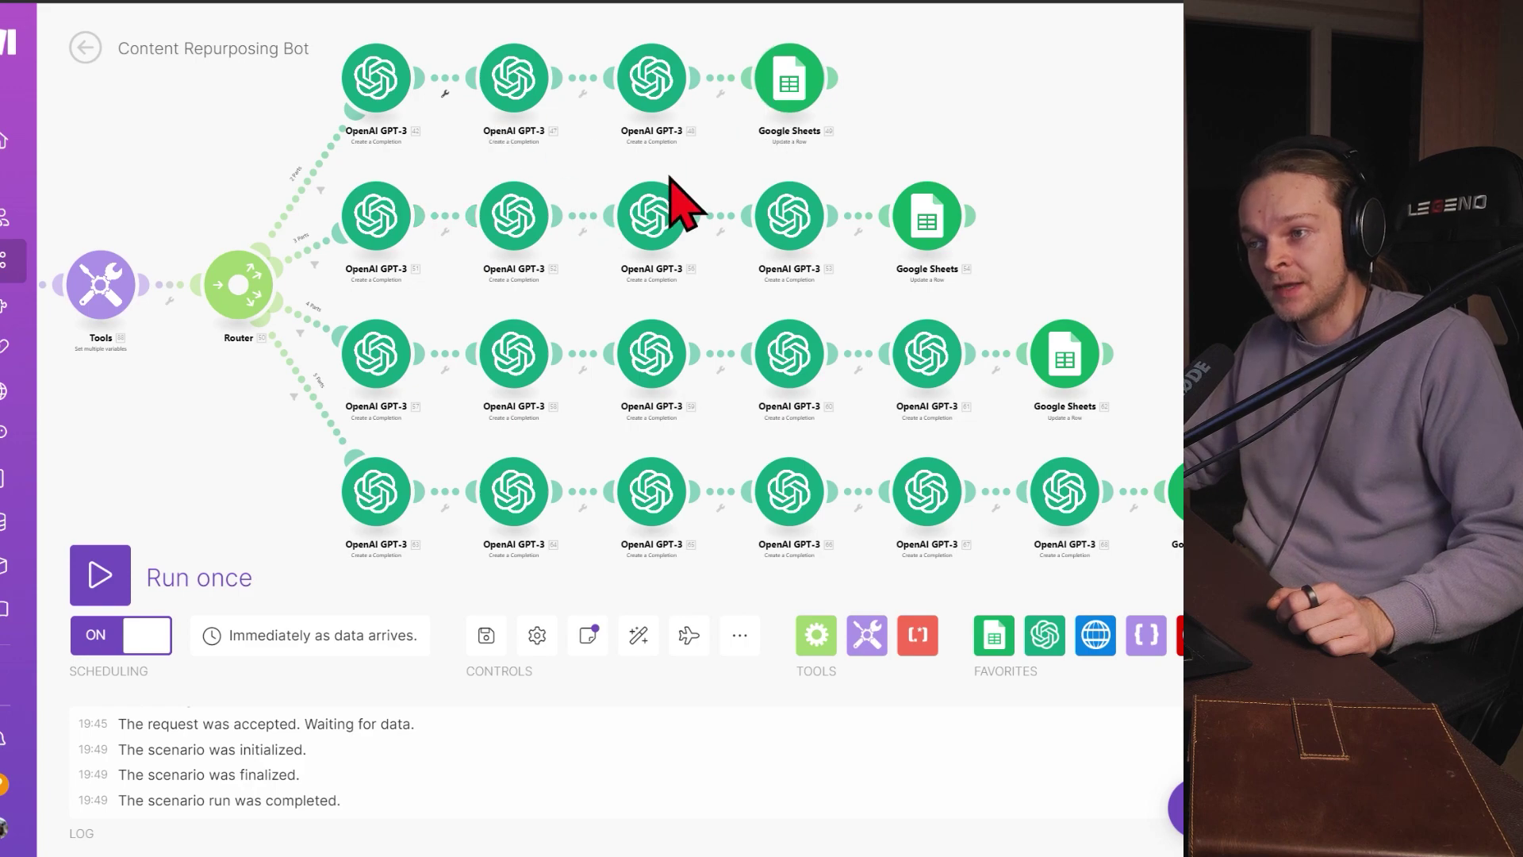
pyautogui.scroll(-2, 516, 270)
pyautogui.scroll(-6, 326, 375)
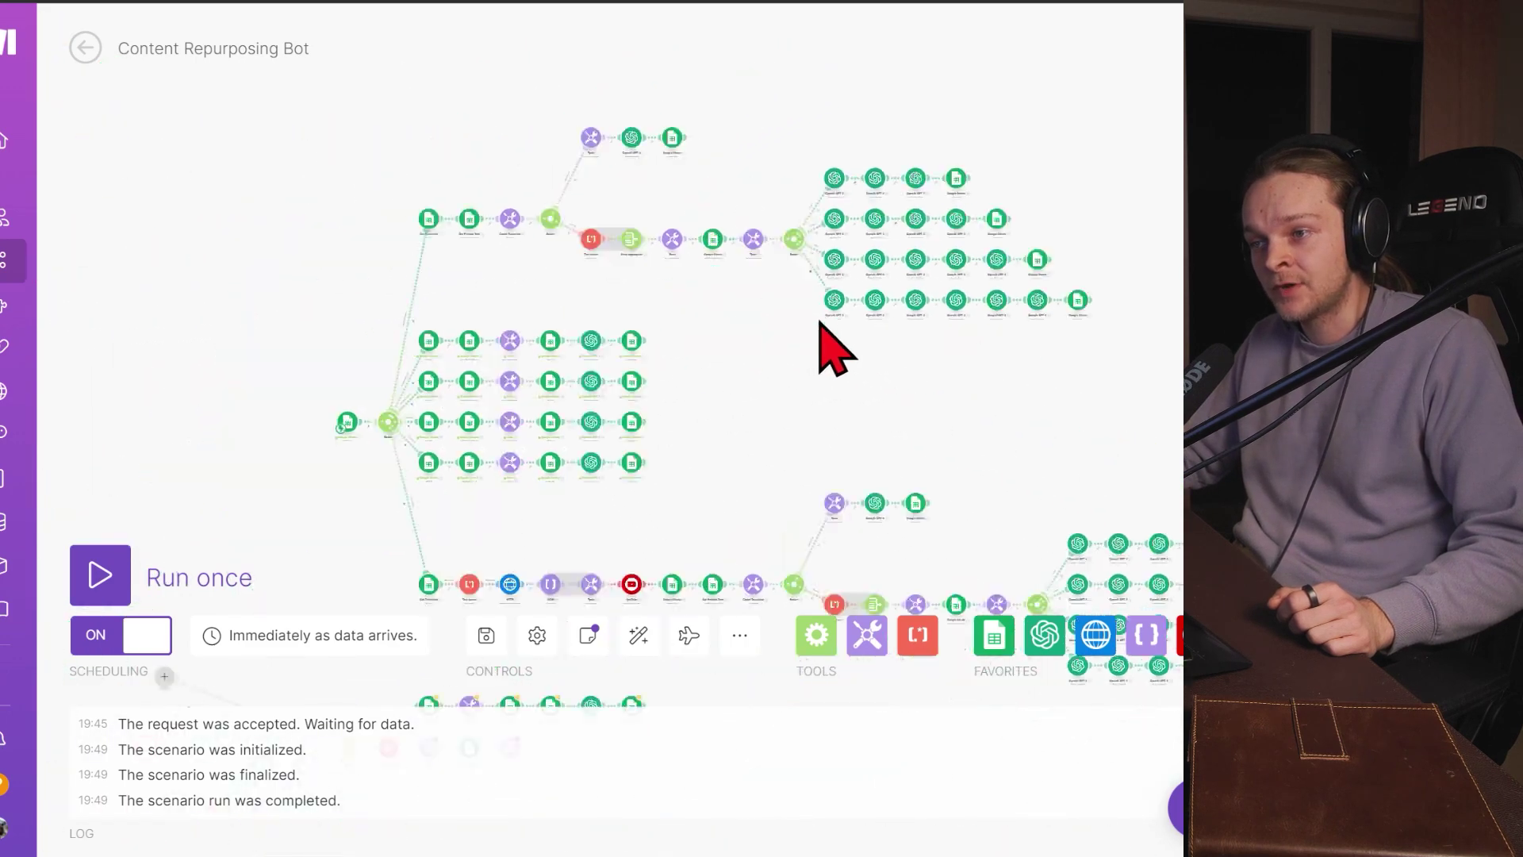
# Step: Examine the Generate Short-Form branch of the scenario, from its Google Sheets modules to the OpenAI completion
pyautogui.scroll(8, 589, 361)
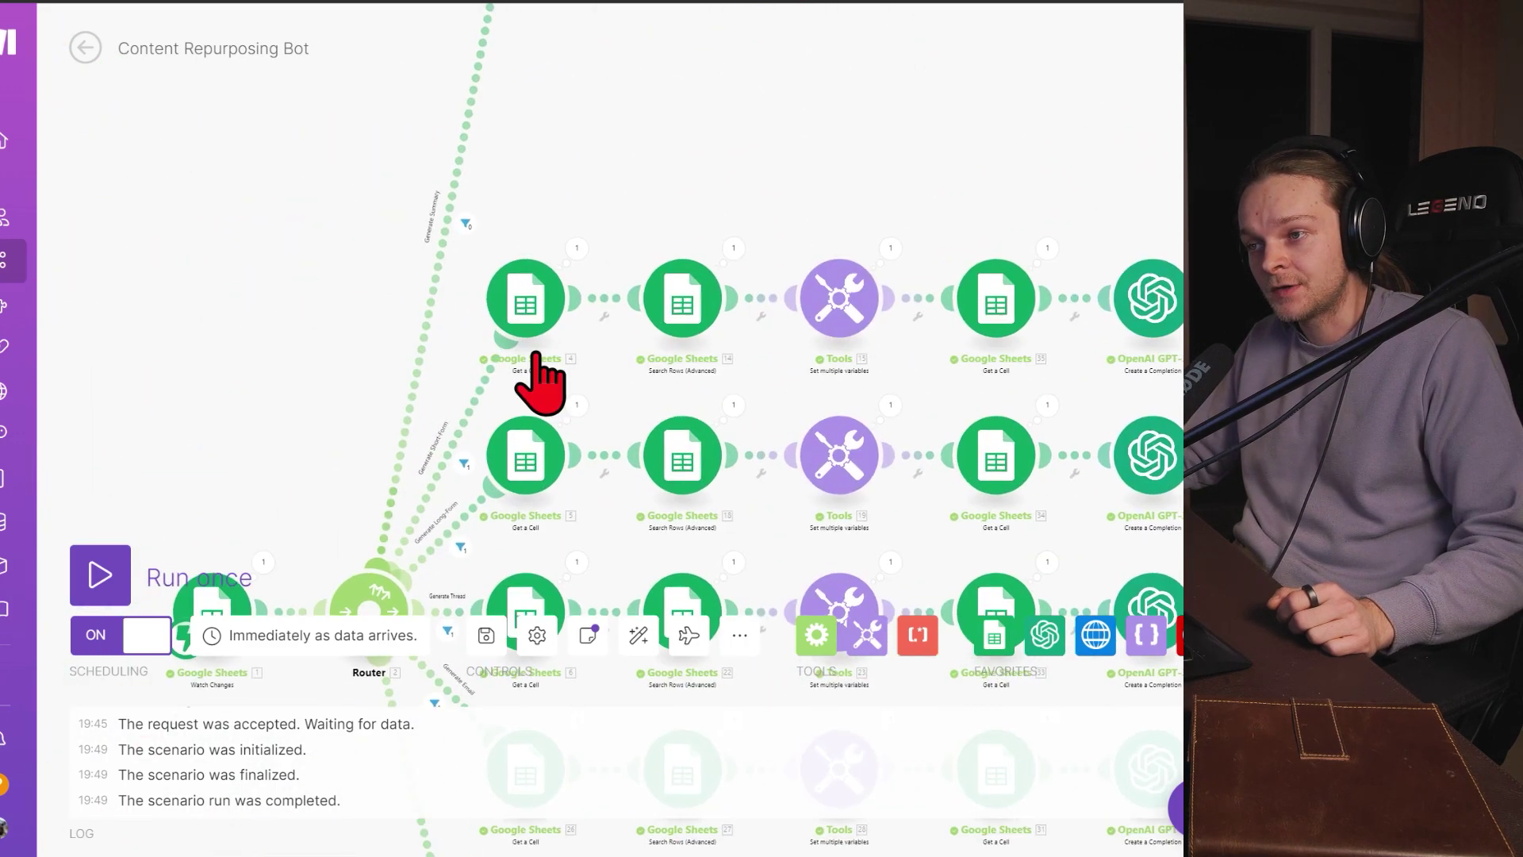
pyautogui.moveTo(472, 378); pyautogui.dragTo(122, 376)
pyautogui.scroll(-2, 624, 384)
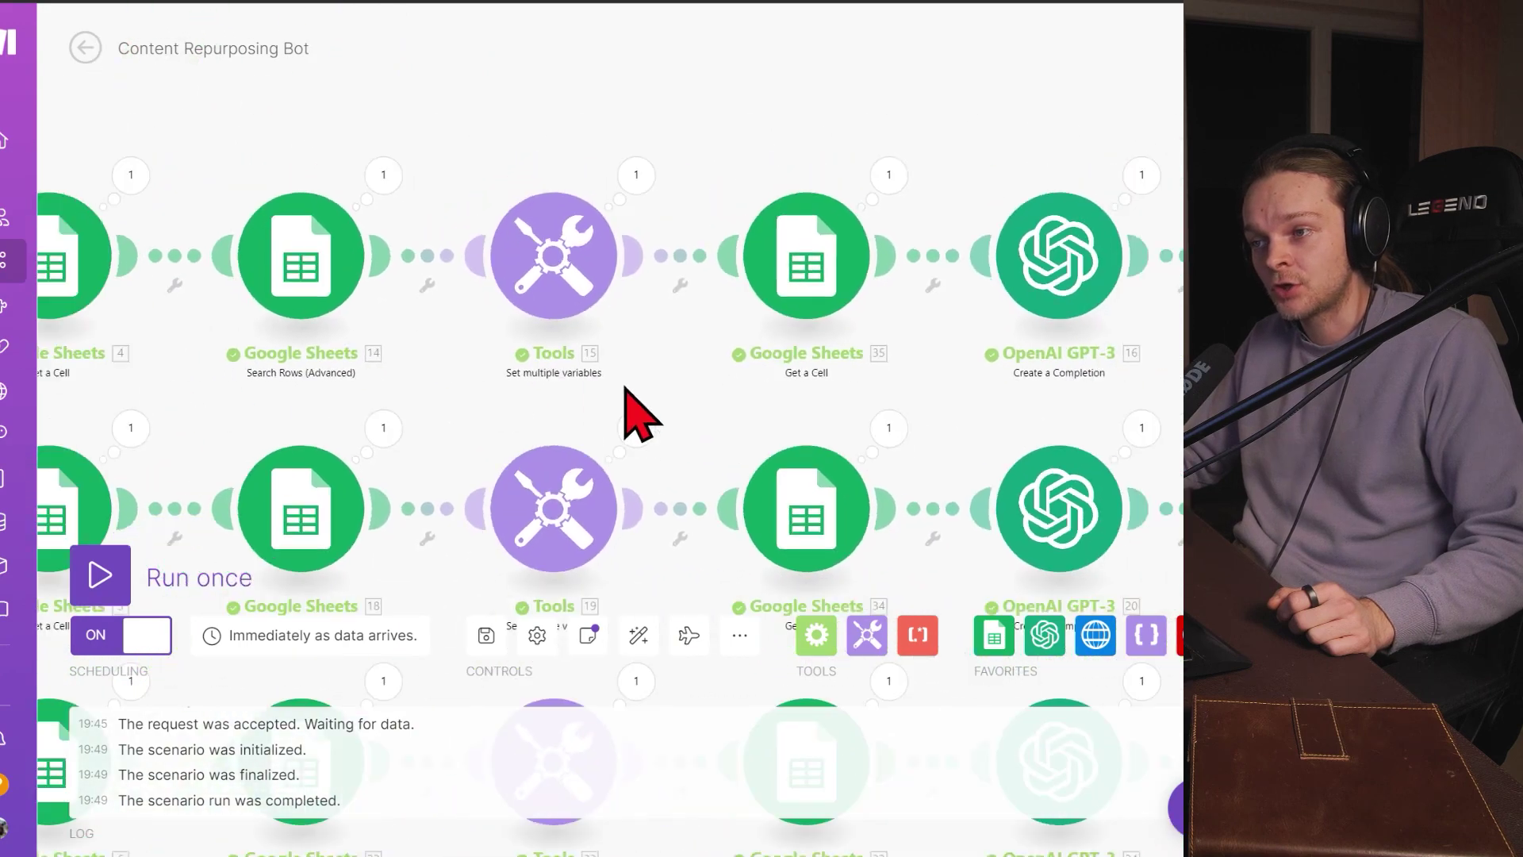
pyautogui.moveTo(627, 384); pyautogui.dragTo(746, 365)
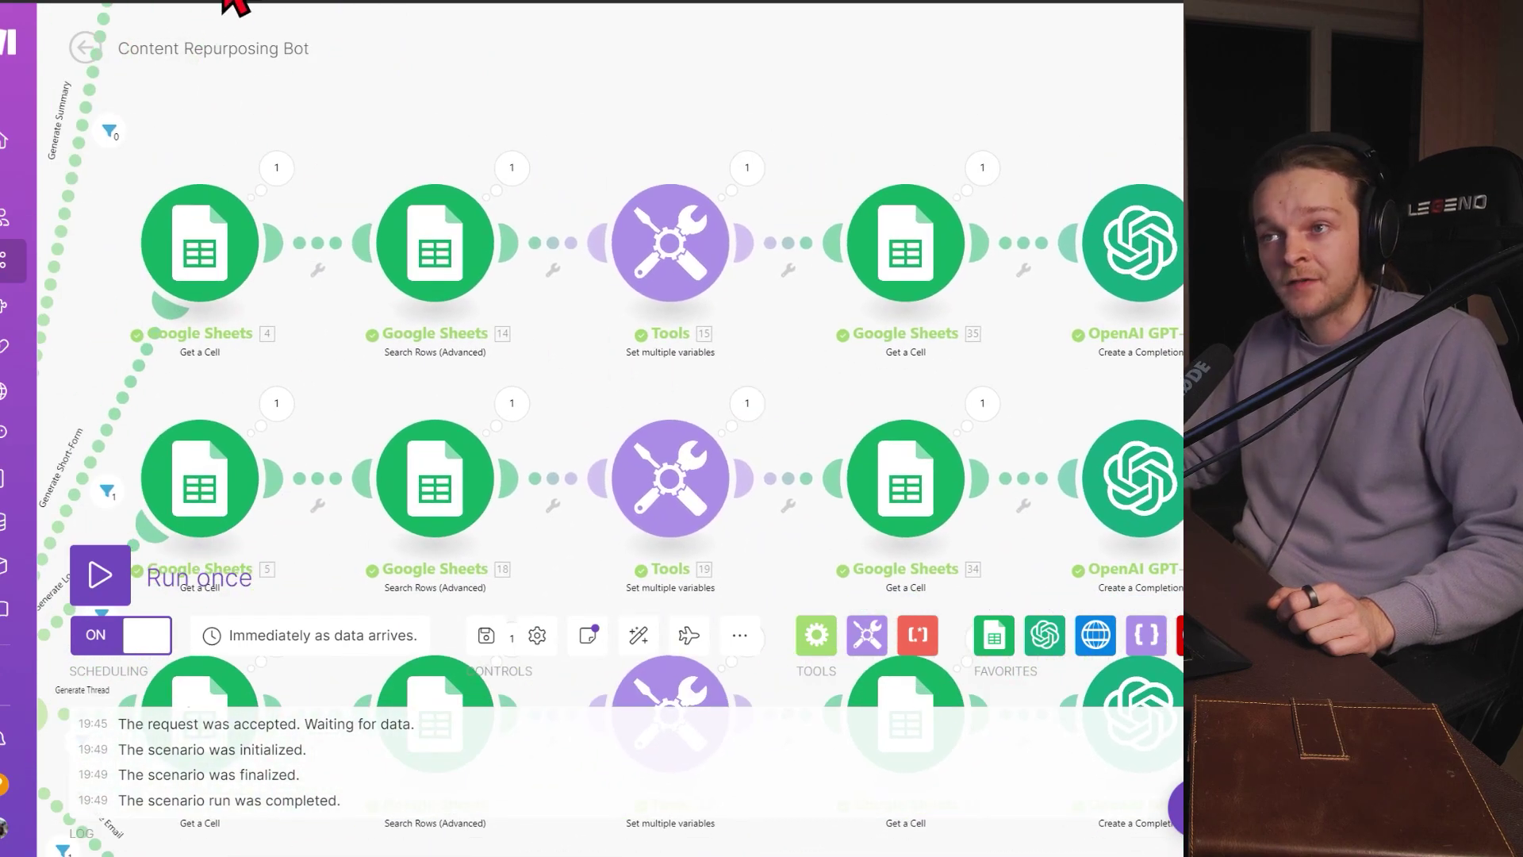
# Step: Switch back to the Video Repurposing Bot spreadsheet and review the Prompts Sheet from the Community Share prompt up to Generate Short-Form
pyautogui.click(226, 8)
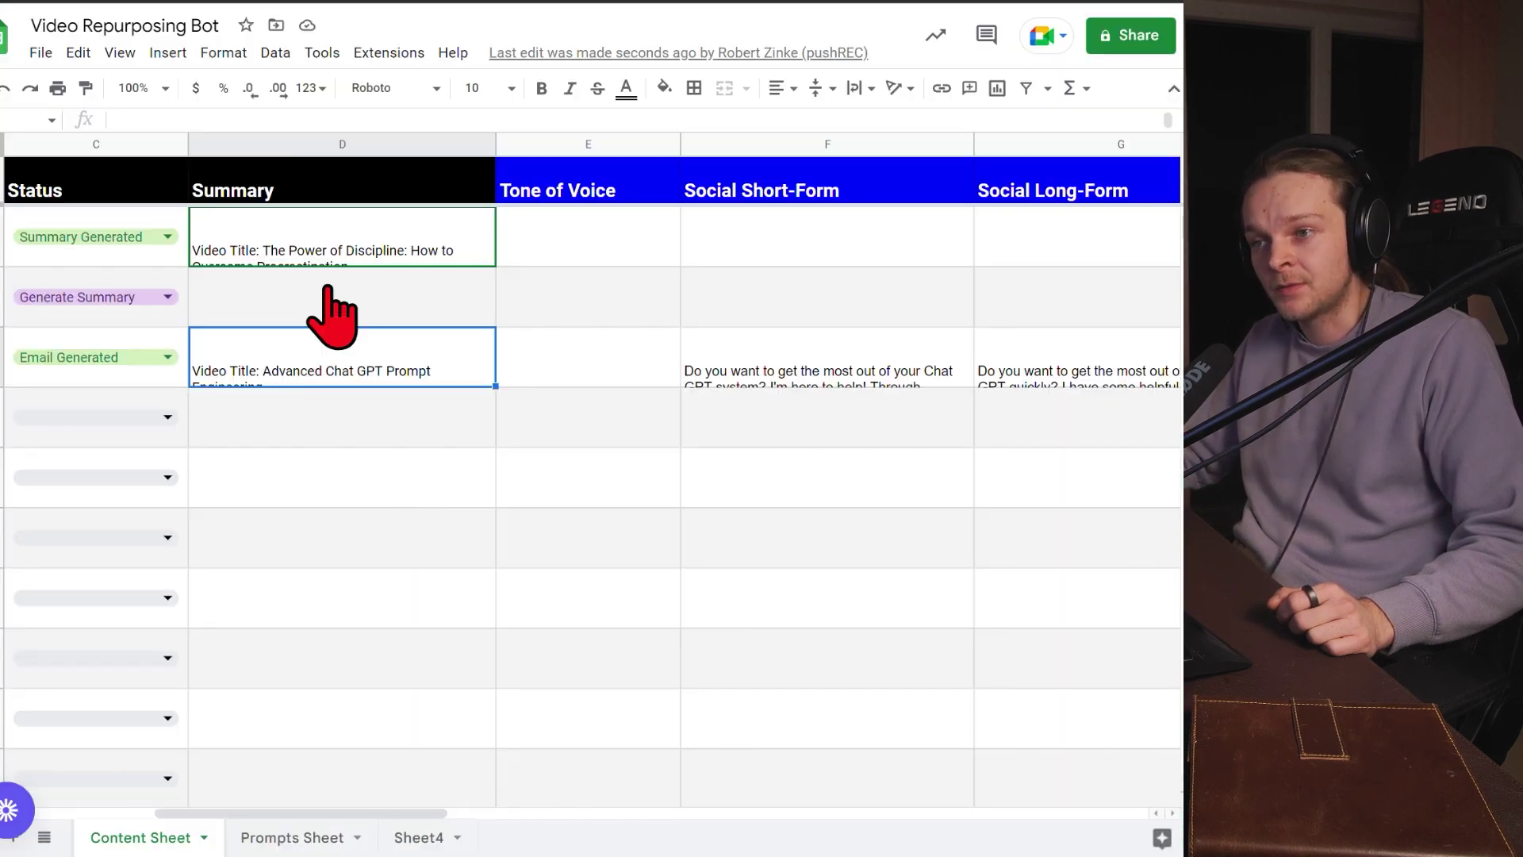
pyautogui.click(312, 834)
pyautogui.click(383, 432)
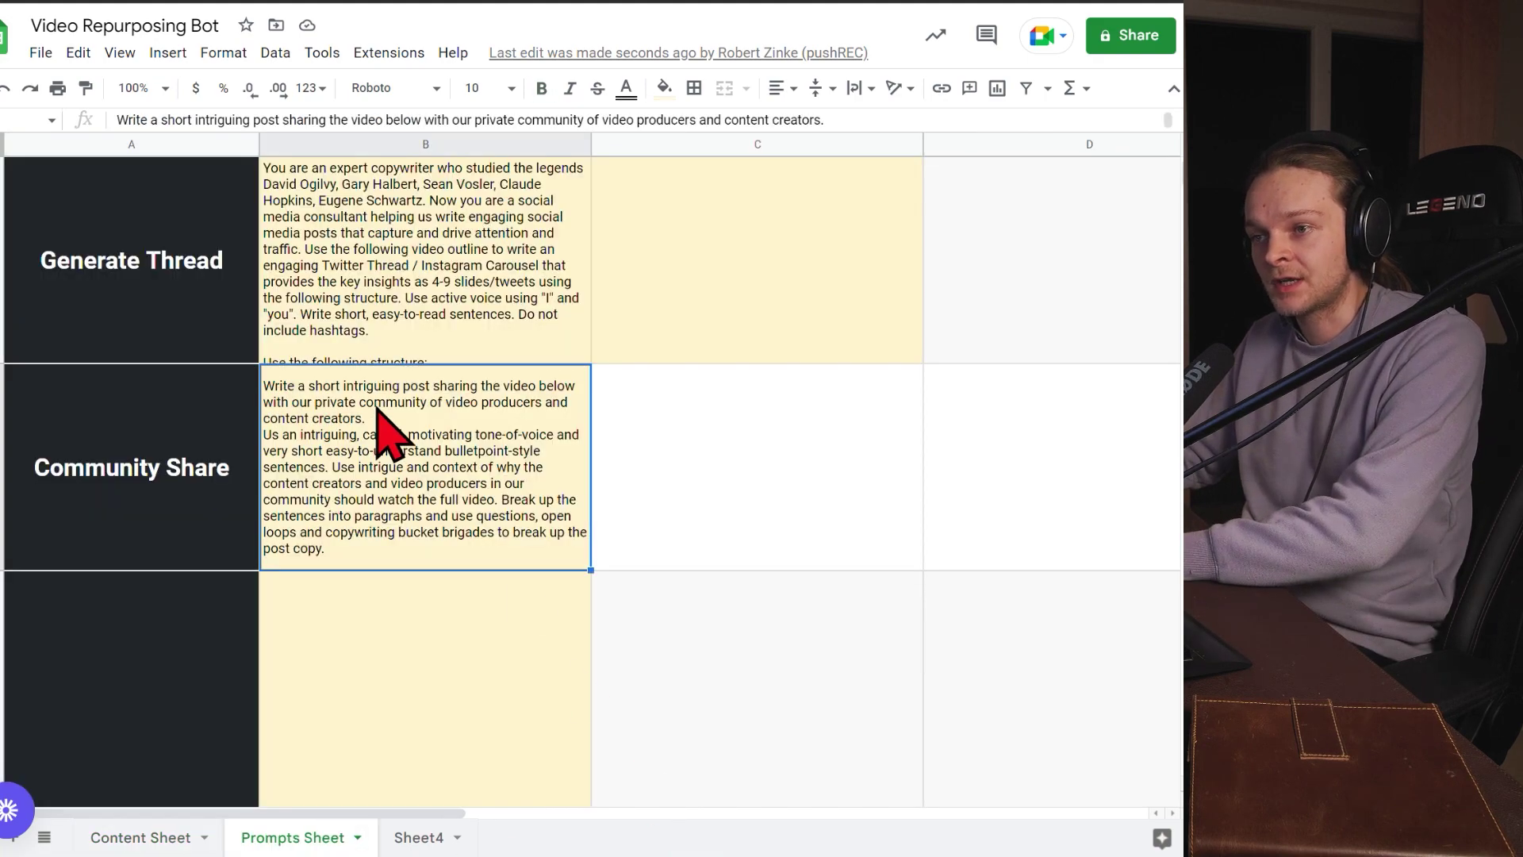
pyautogui.press('Up')
pyautogui.press('Up')
pyautogui.press('Up')
pyautogui.press('Up')
pyautogui.click(426, 460)
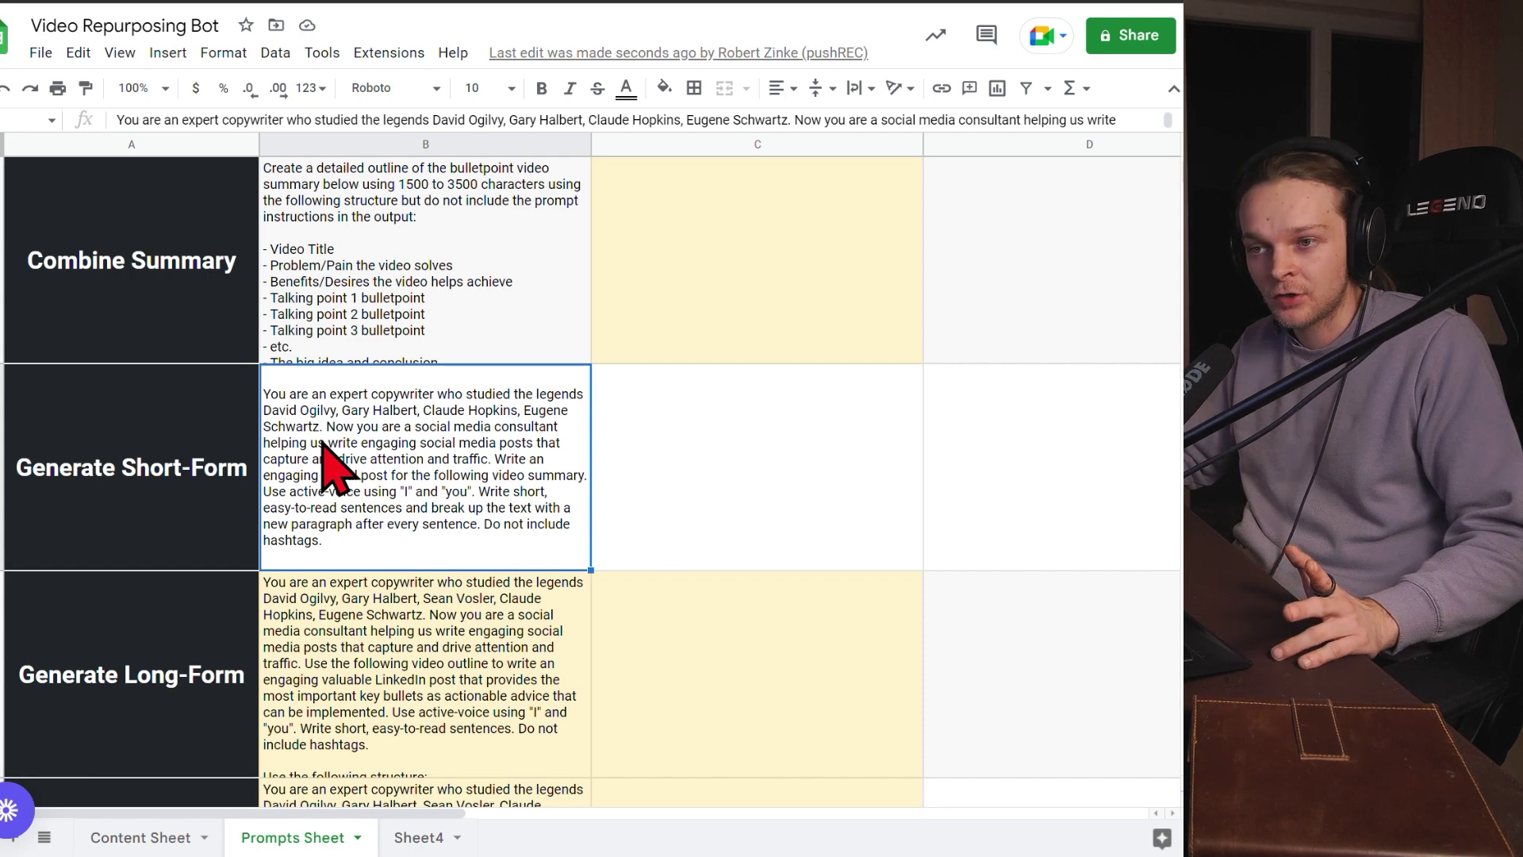
# Step: Open the Generate Summary prompt on the Prompts Sheet and read its full text, from the character limits to the transcript placeholder
pyautogui.scroll(1, 362, 318)
pyautogui.doubleClick(373, 321)
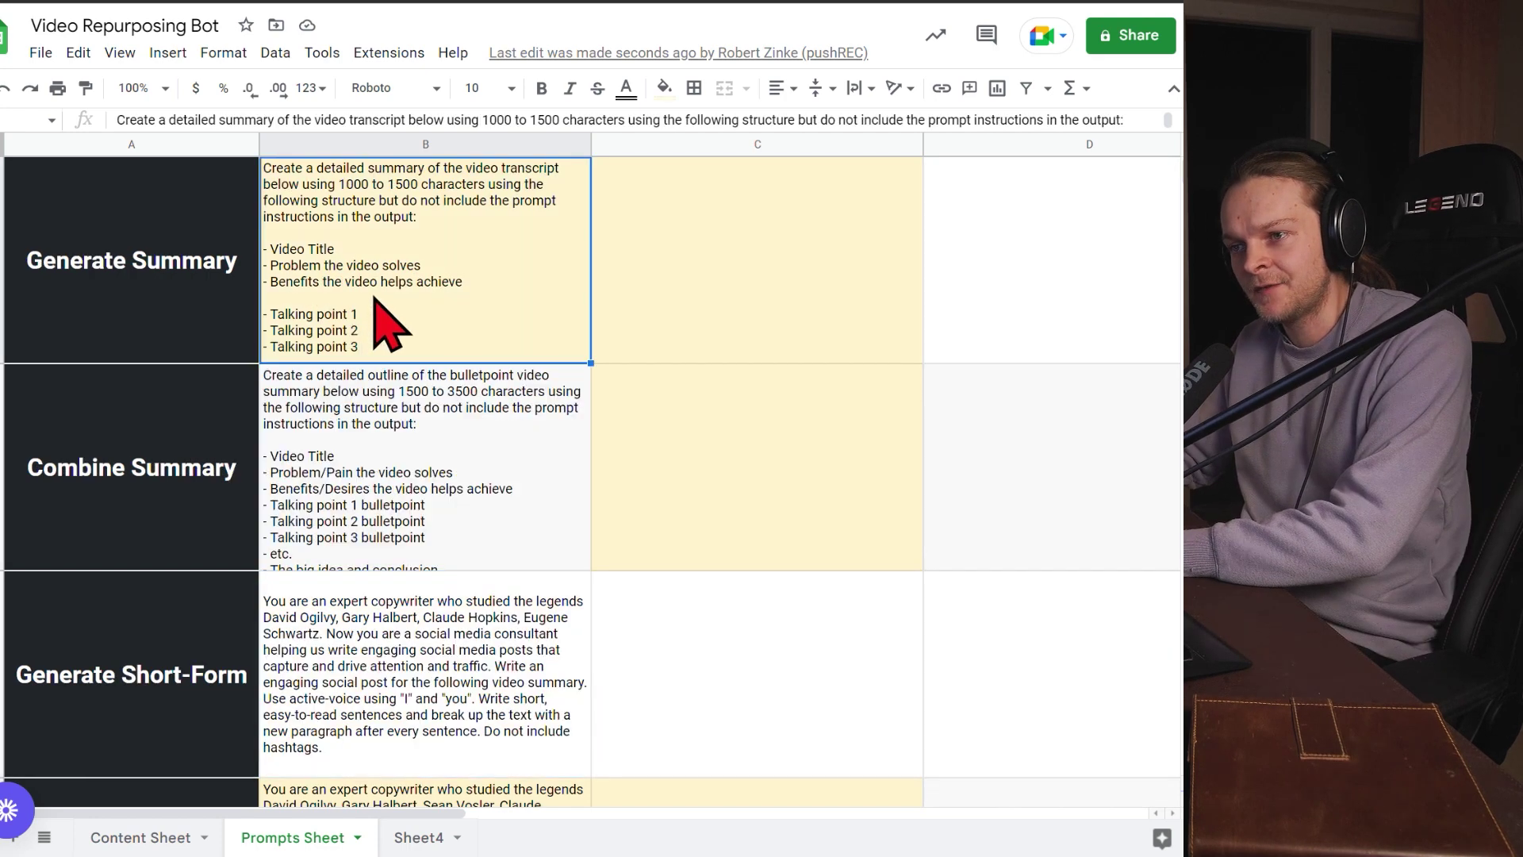
pyautogui.moveTo(412, 411); pyautogui.dragTo(263, 162)
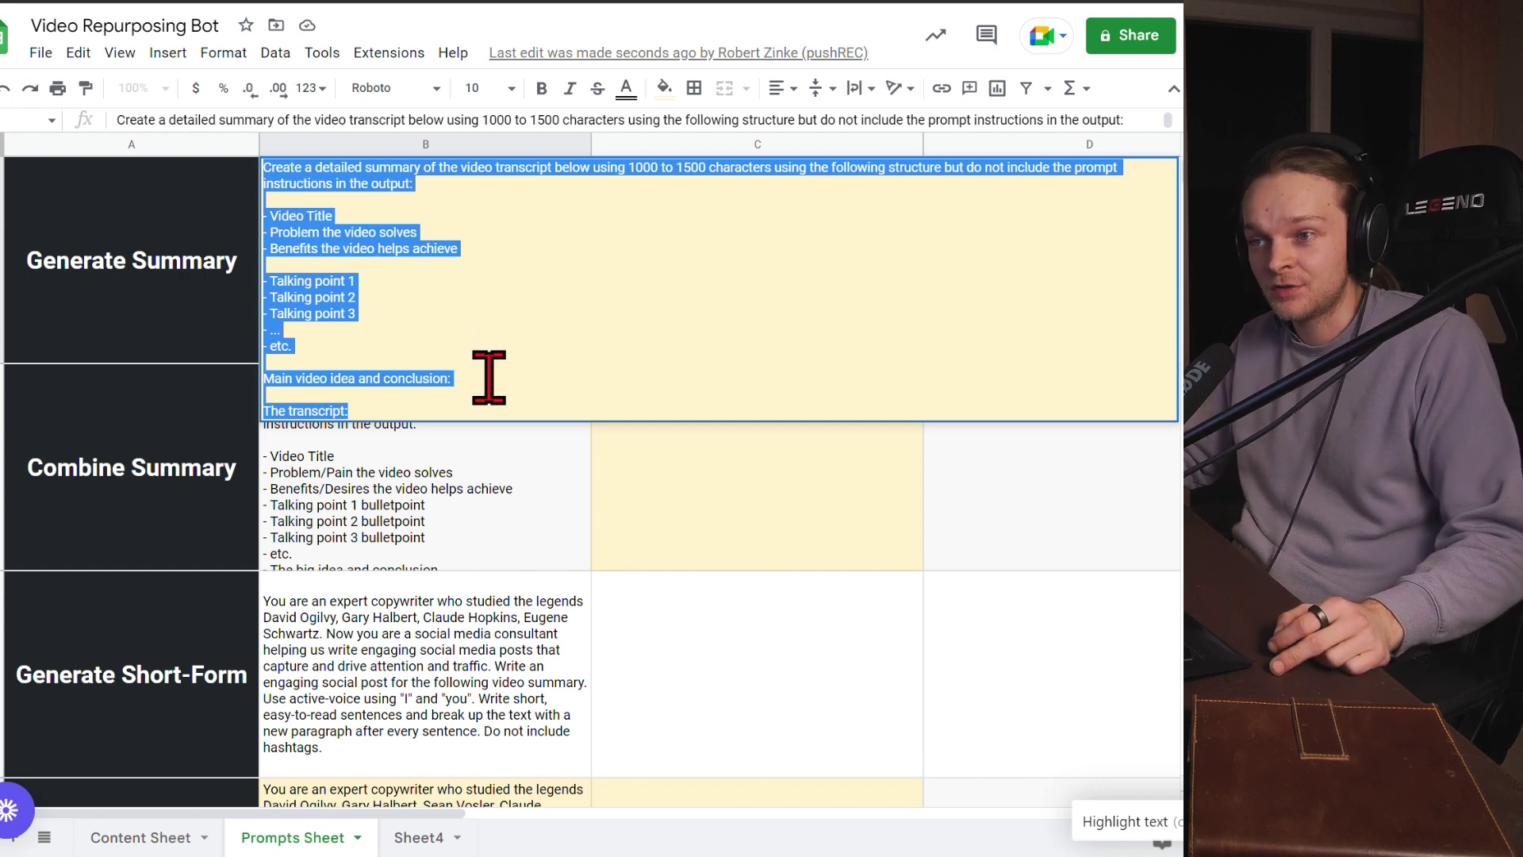
pyautogui.click(419, 413)
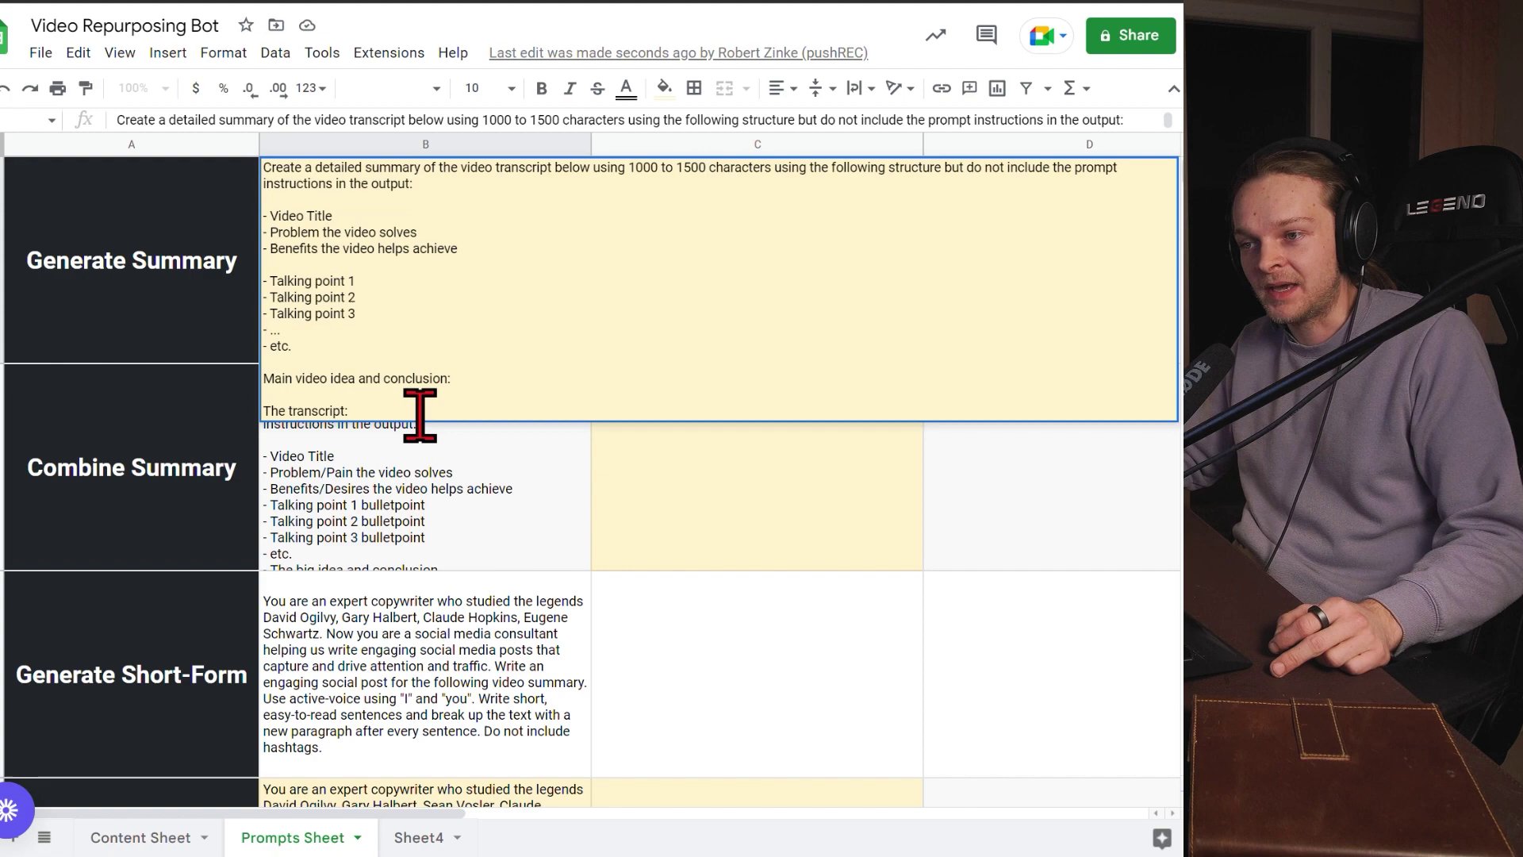
pyautogui.moveTo(419, 413); pyautogui.dragTo(260, 163)
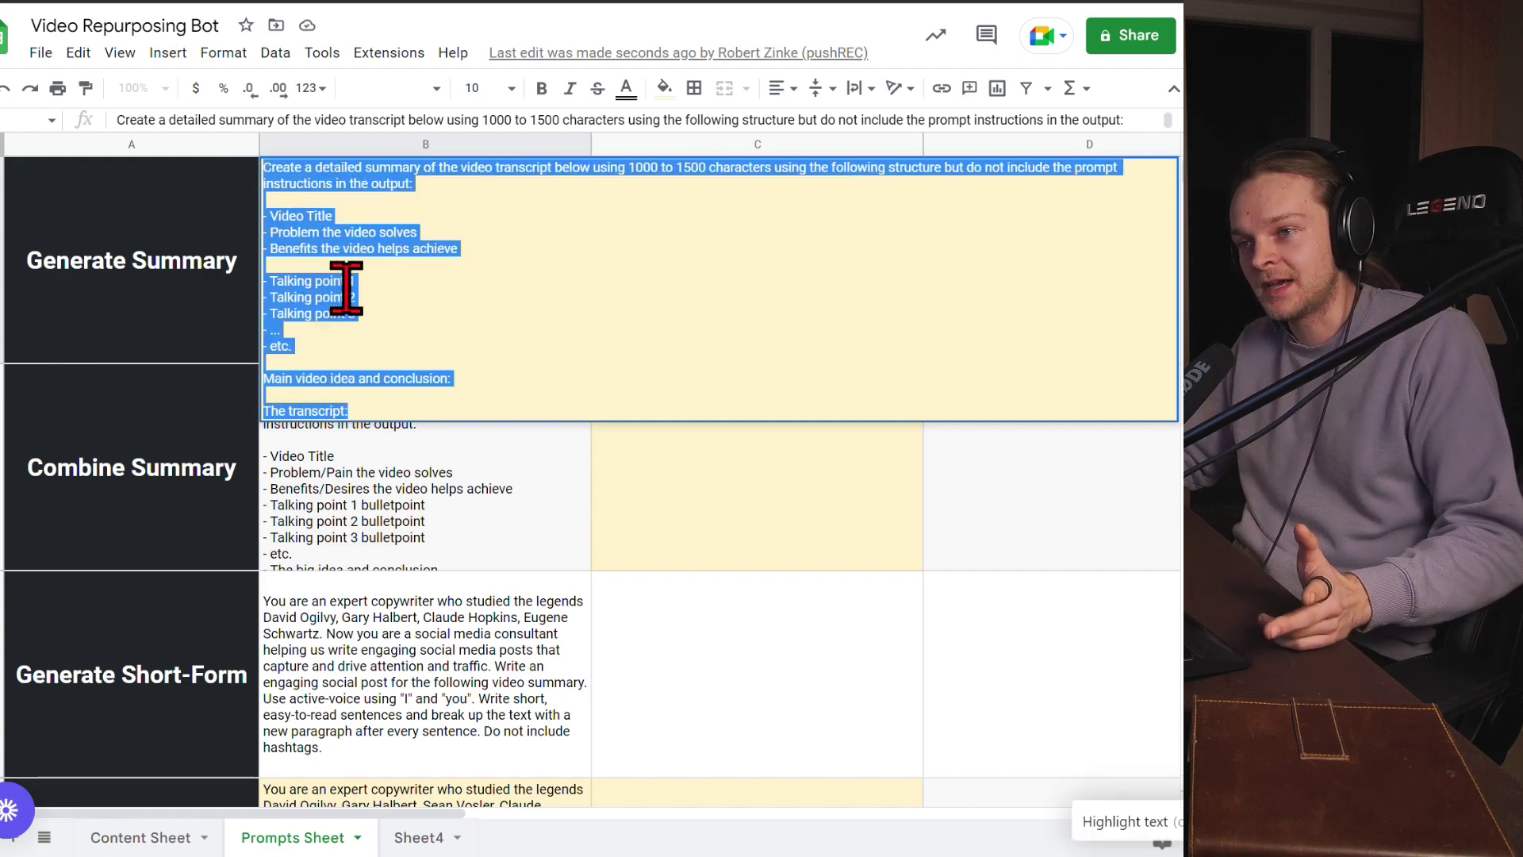
pyautogui.moveTo(402, 410); pyautogui.dragTo(283, 200)
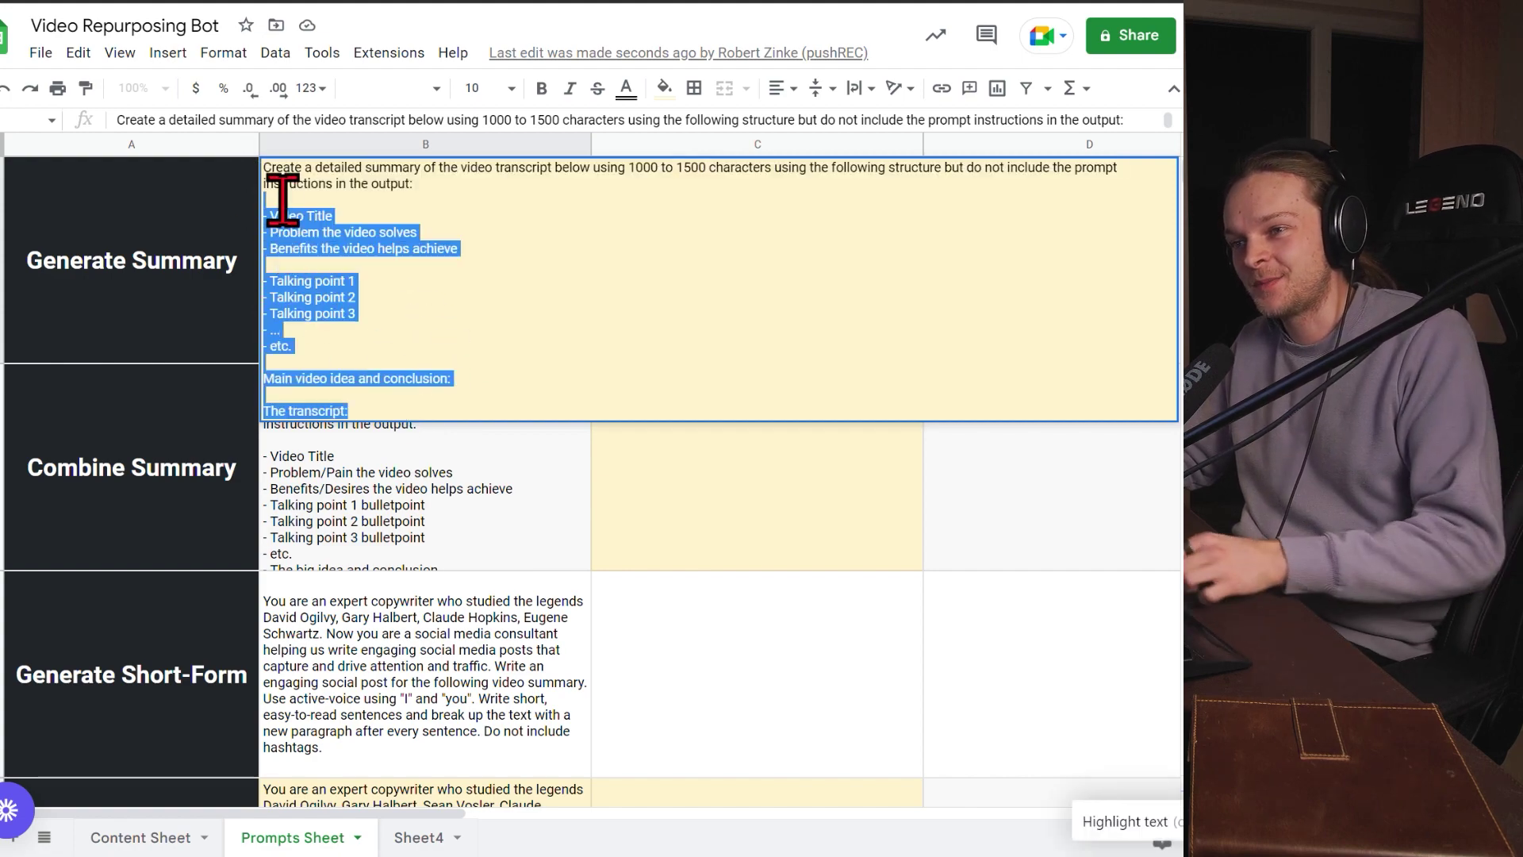
pyautogui.click(408, 399)
# Step: Open the Combine Summary and Generate Short-Form prompts to read their full text
pyautogui.doubleClick(448, 538)
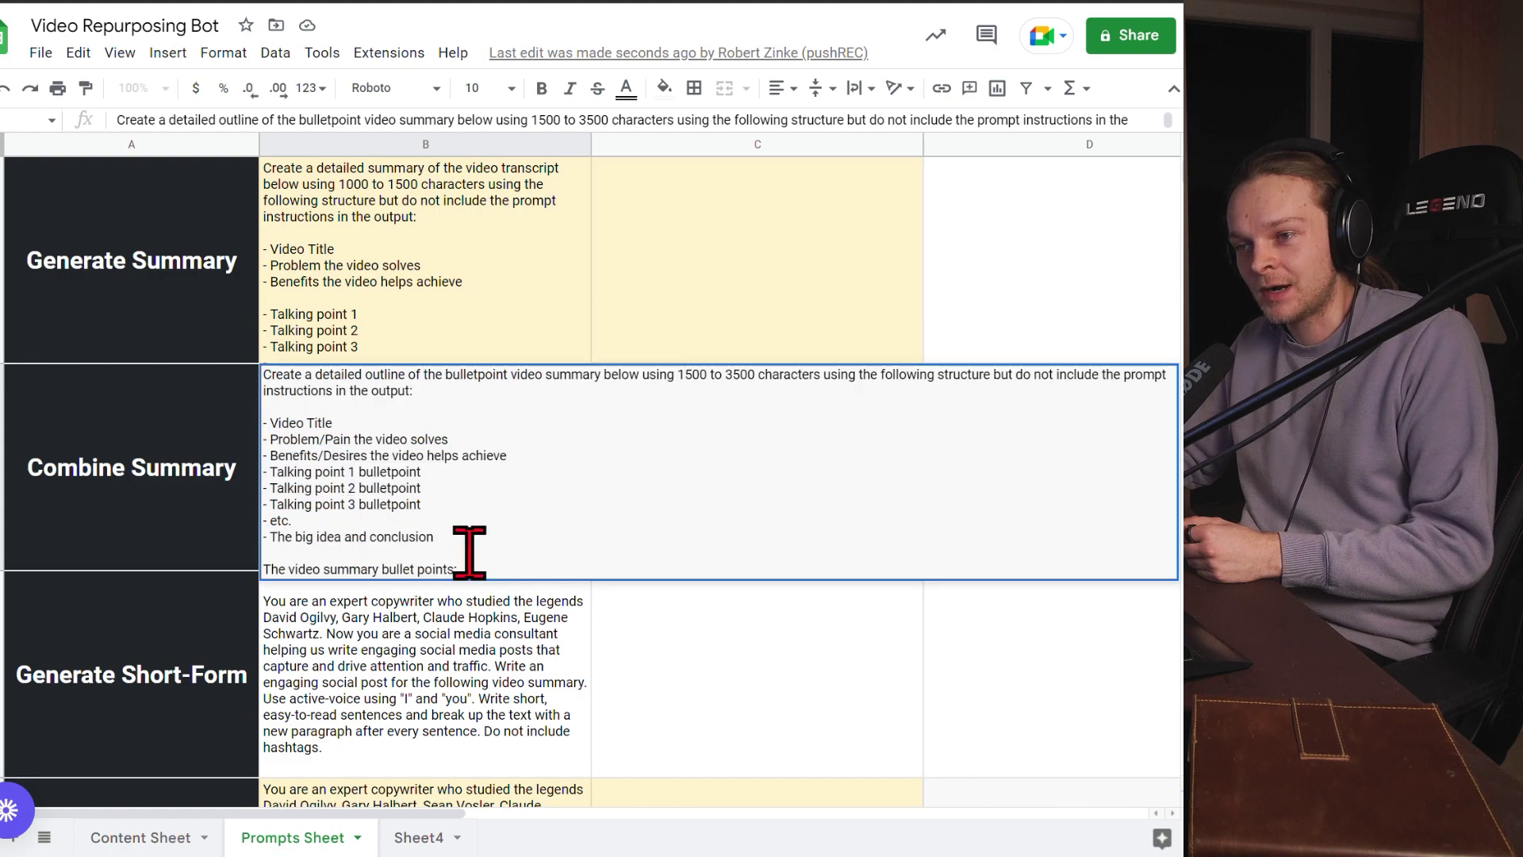
pyautogui.moveTo(469, 553); pyautogui.dragTo(301, 352)
pyautogui.click(510, 499)
pyautogui.doubleClick(407, 658)
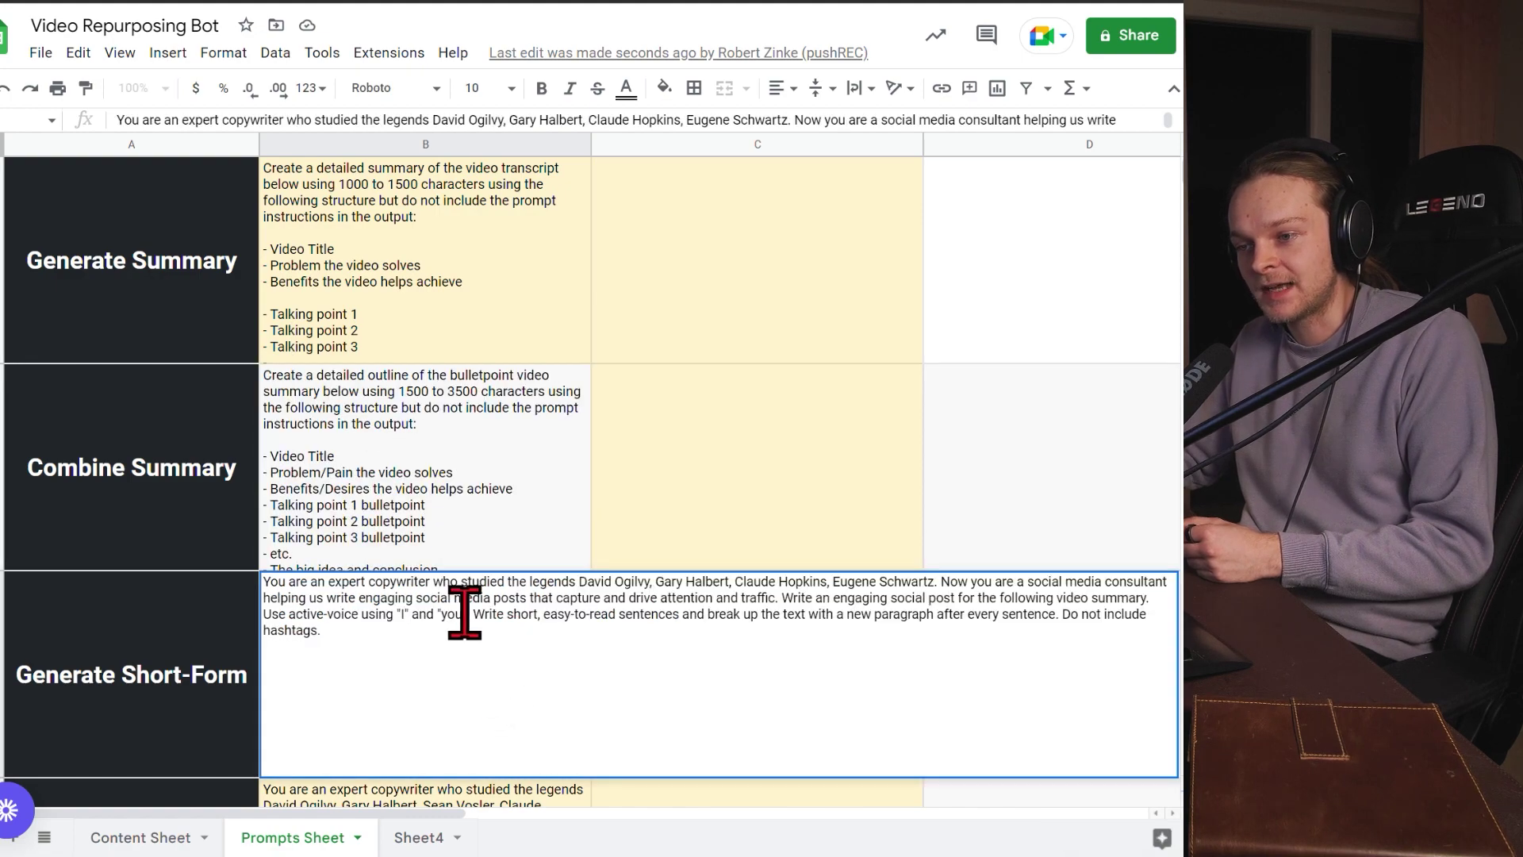
pyautogui.click(617, 458)
# Step: Read the full Generate Long-Form prompt and go on down to the Generate Email and Generate Thread prompts
pyautogui.scroll(-5, 555, 492)
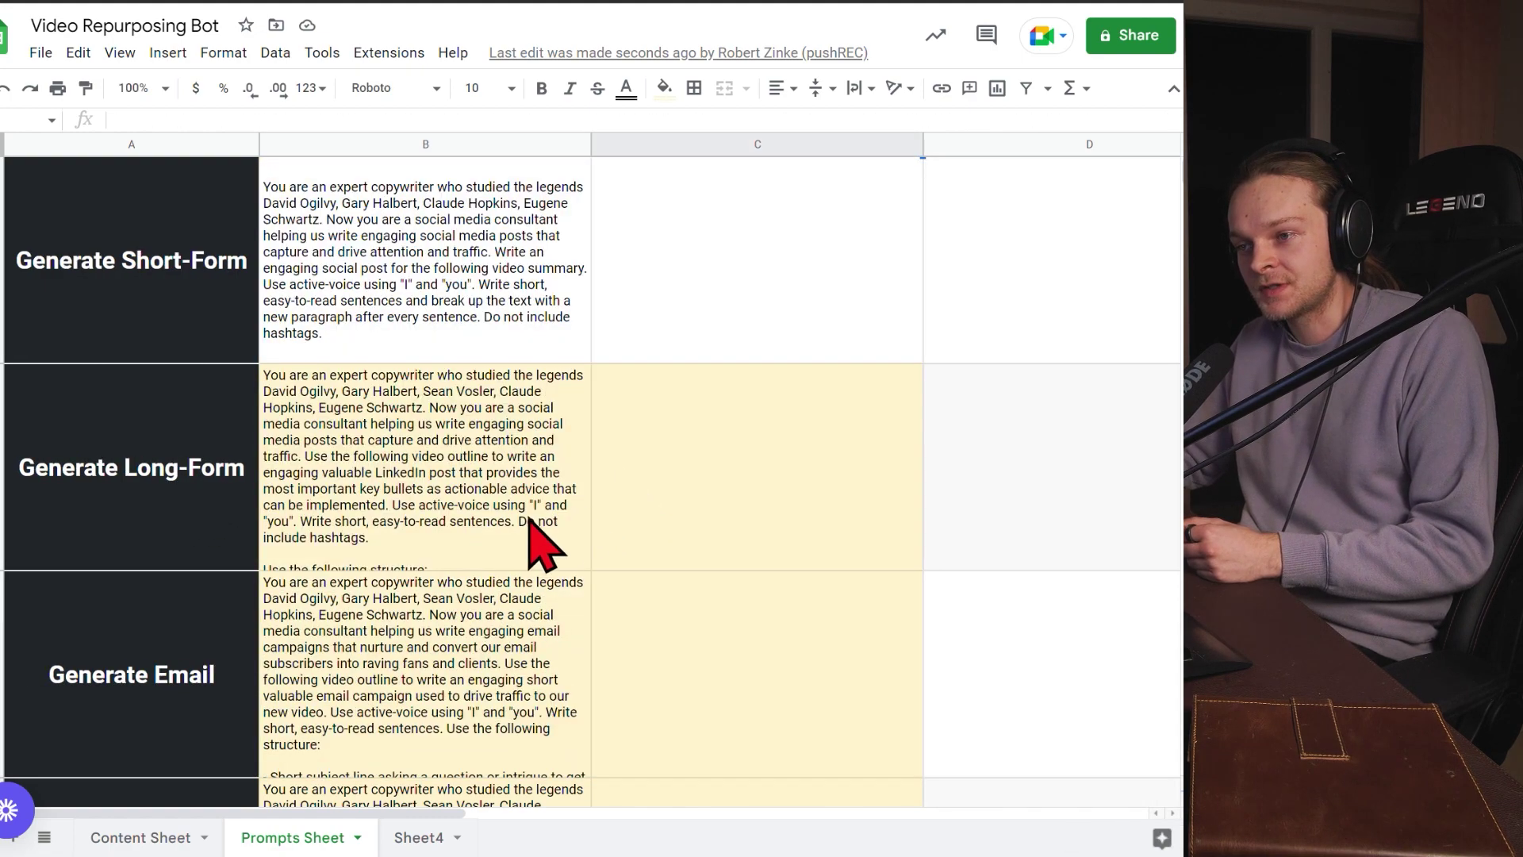
pyautogui.doubleClick(441, 434)
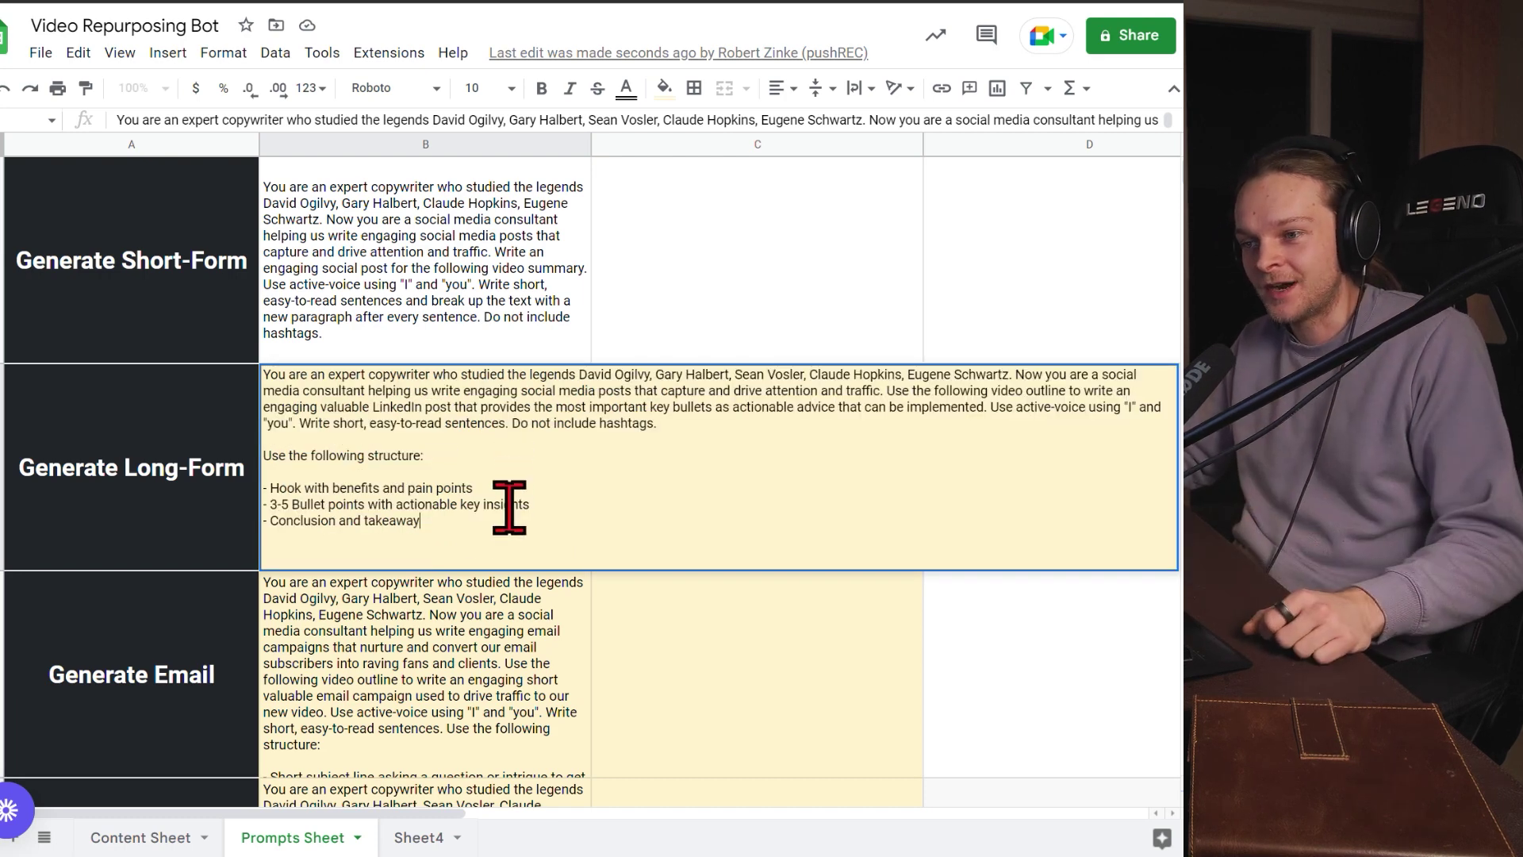
pyautogui.hotkey('ctrl', 'a')
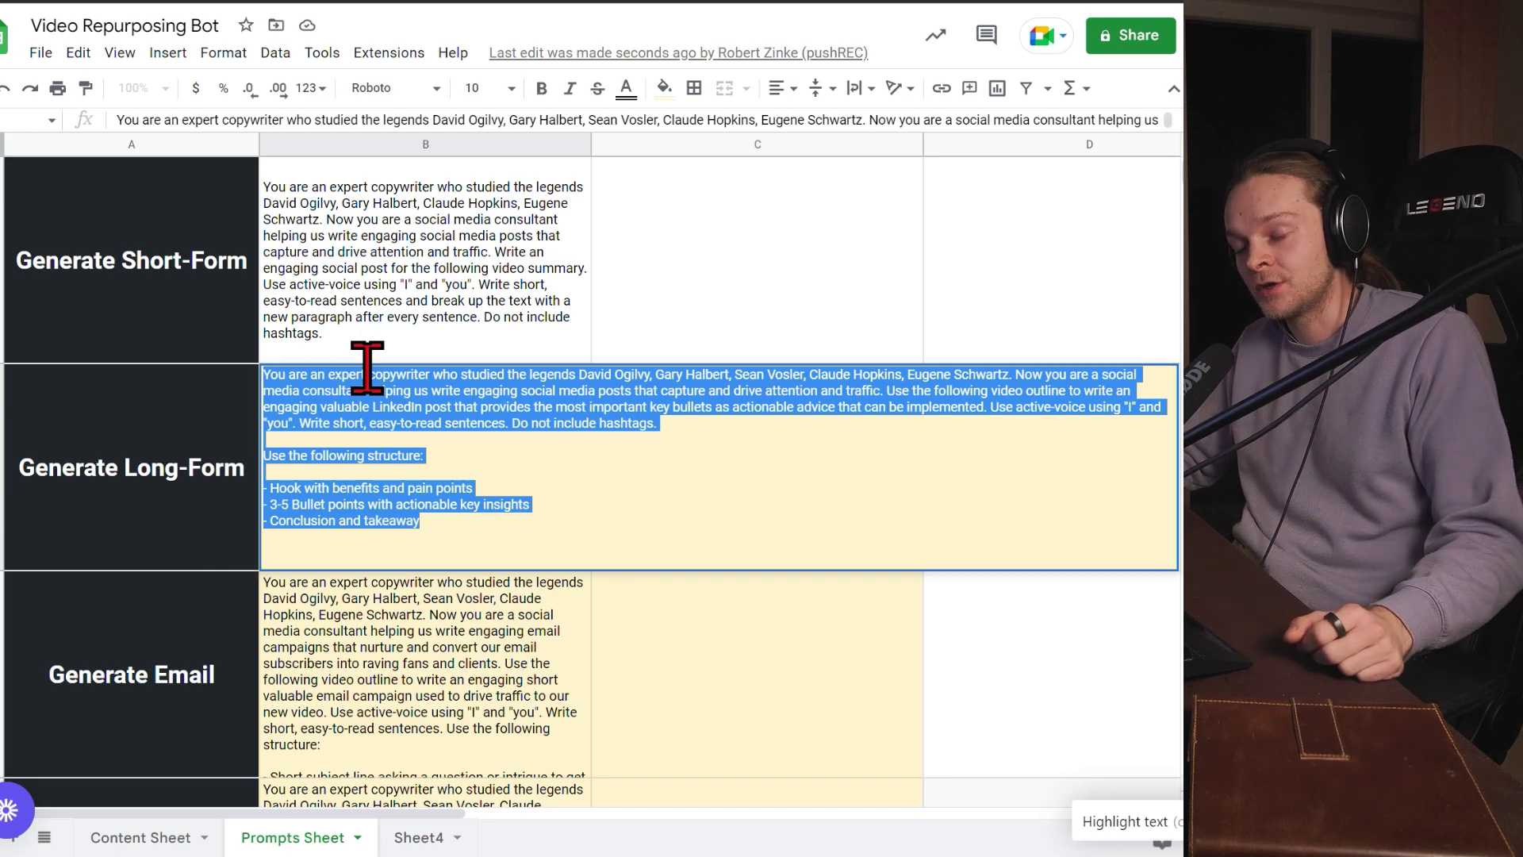
pyautogui.click(436, 341)
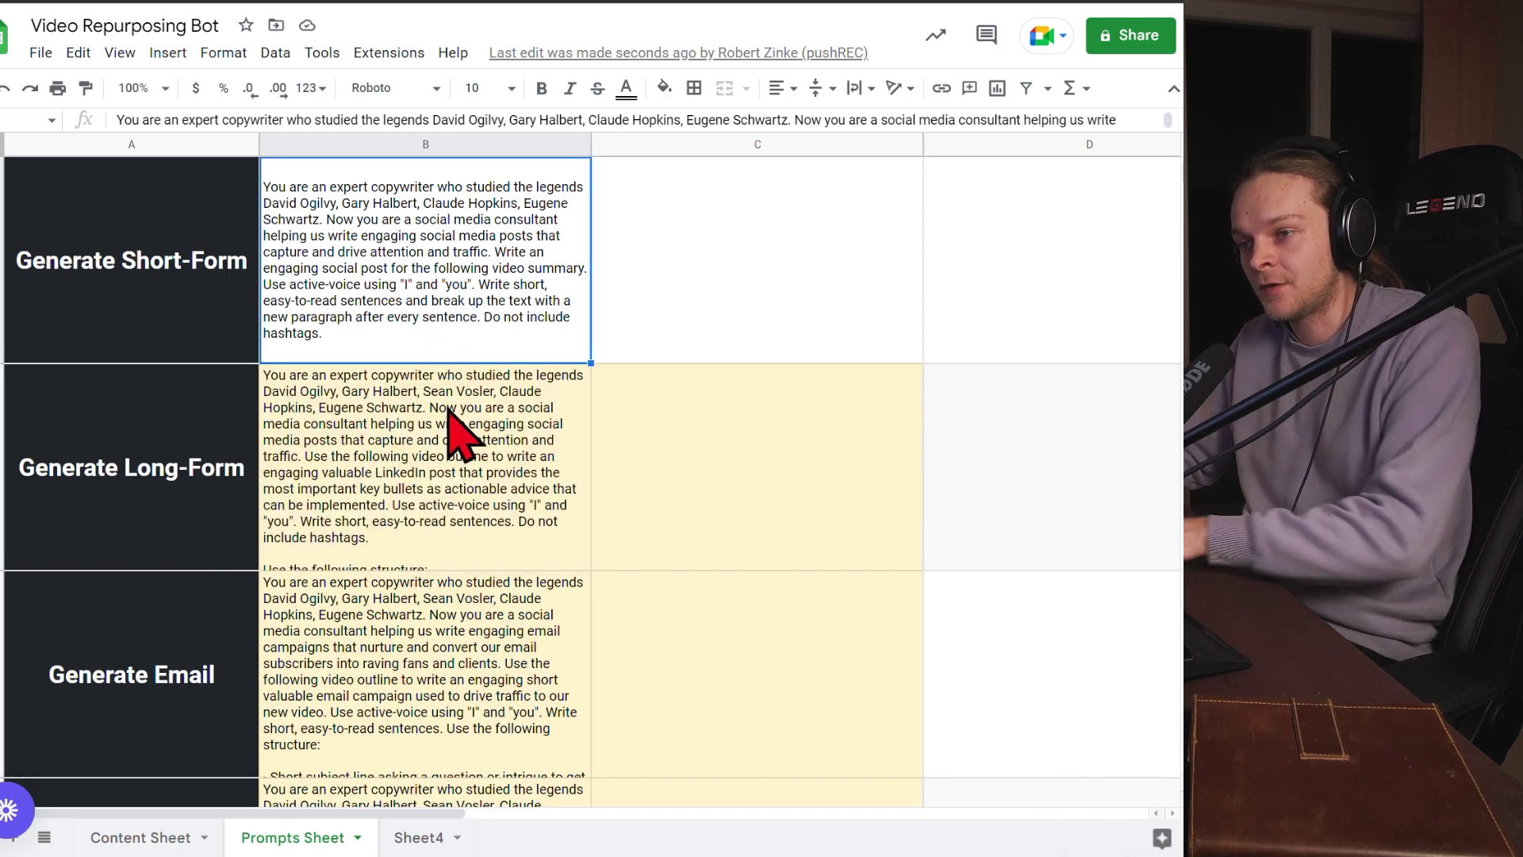
pyautogui.click(447, 421)
pyautogui.press('Down')
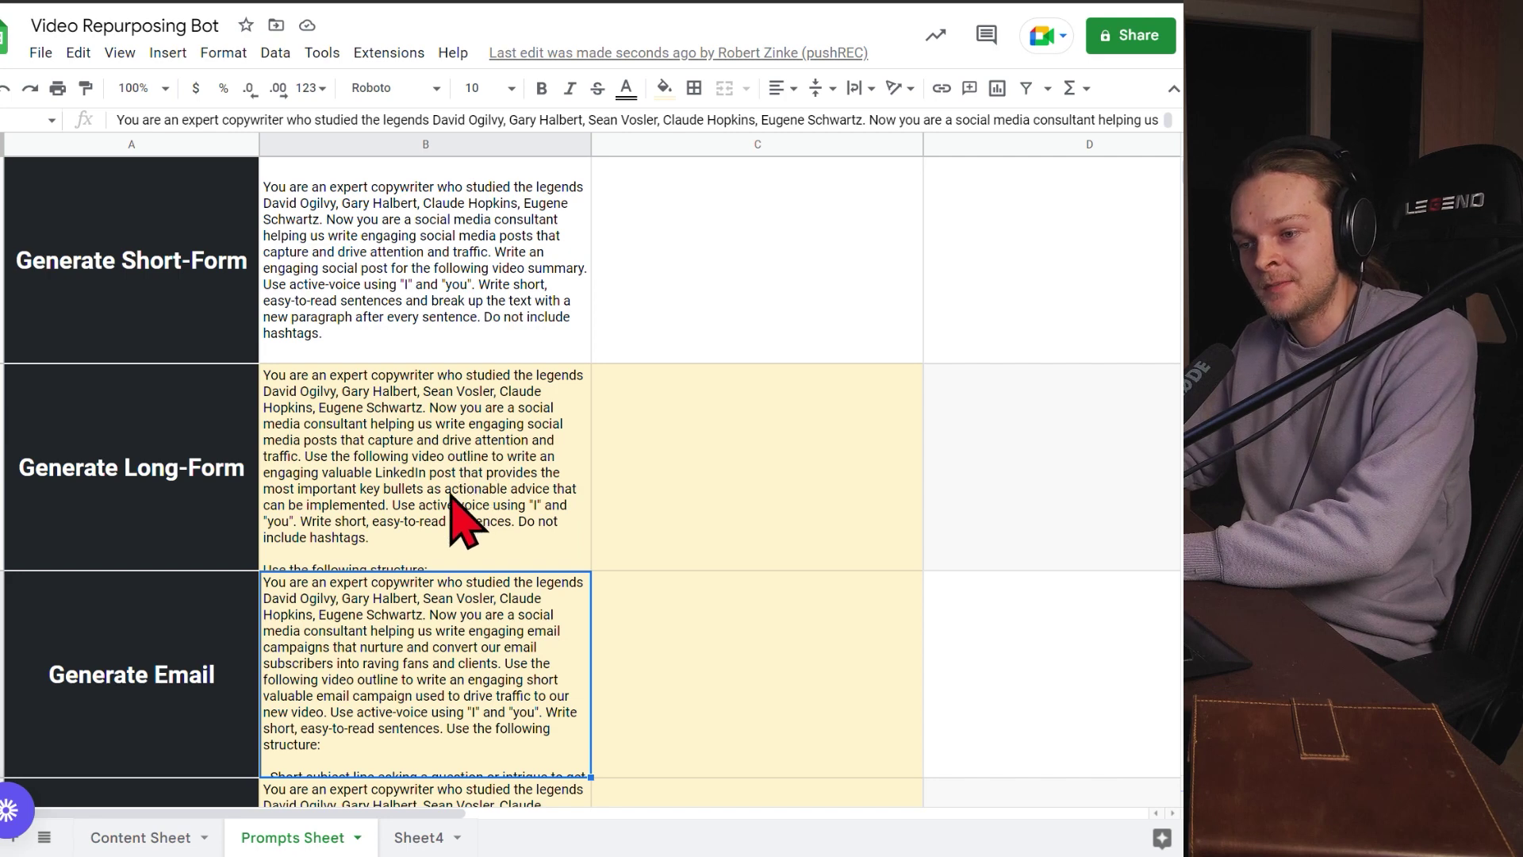
pyautogui.press('Down')
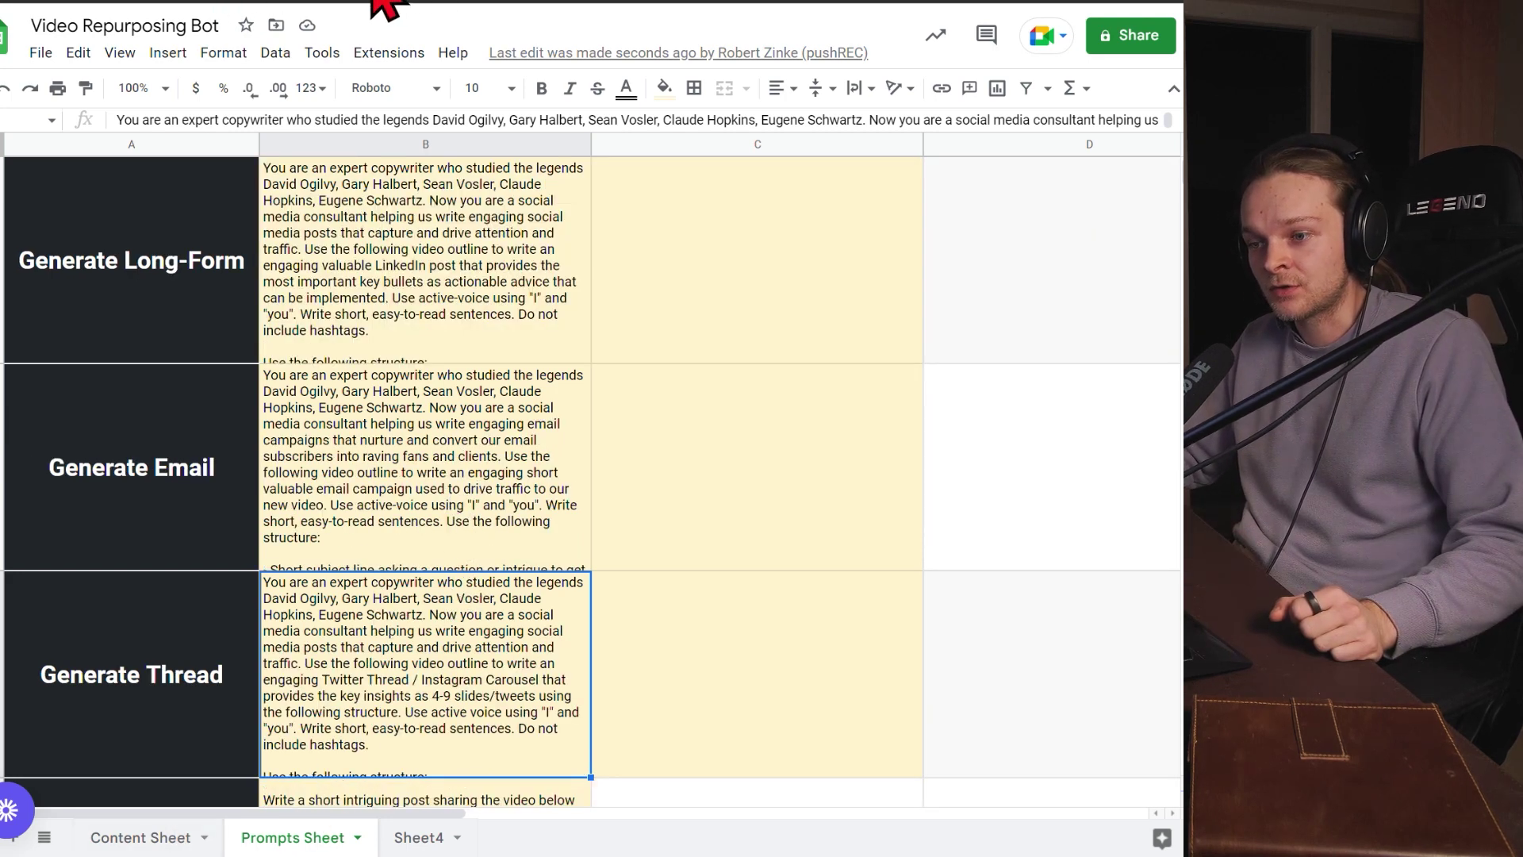
# Step: Return to the Content Sheet, switch to the pushREC YouTube channel and copy the share link of the video "The Future of AI Video Production"
pyautogui.click(174, 842)
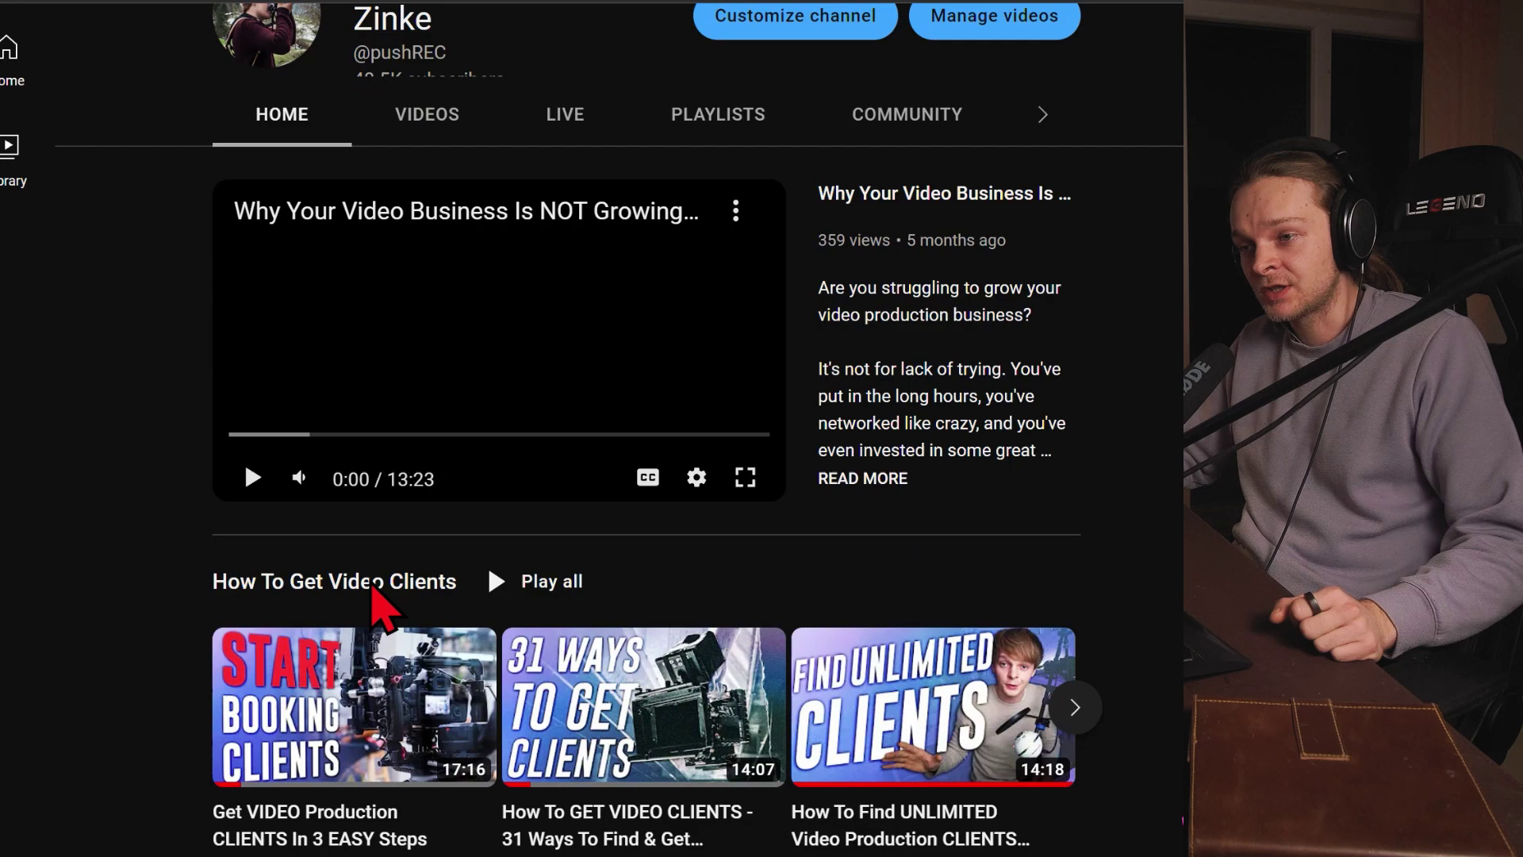
pyautogui.scroll(-8, 373, 591)
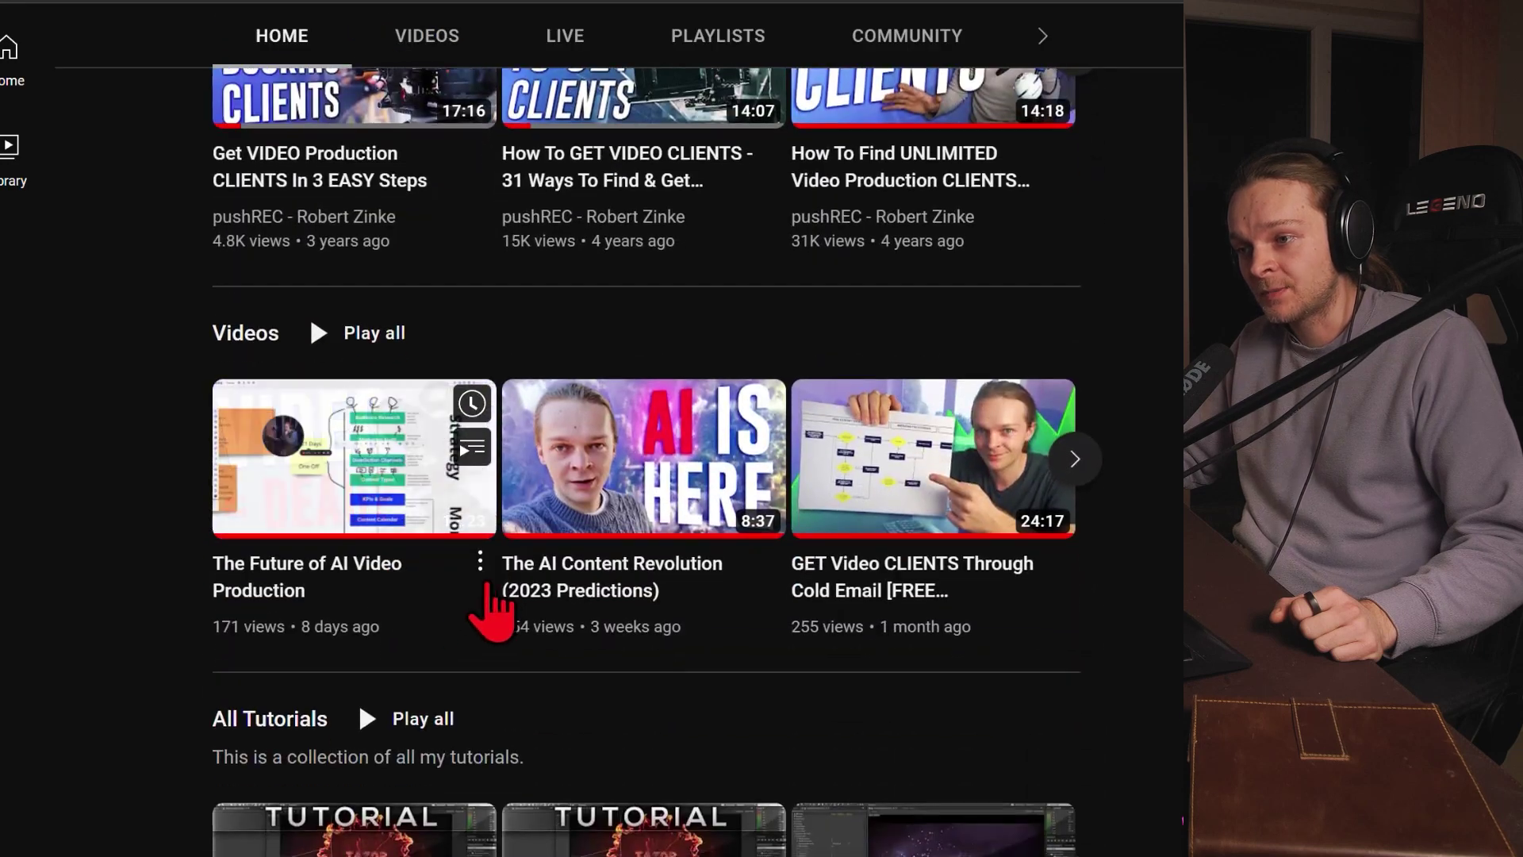
pyautogui.click(480, 565)
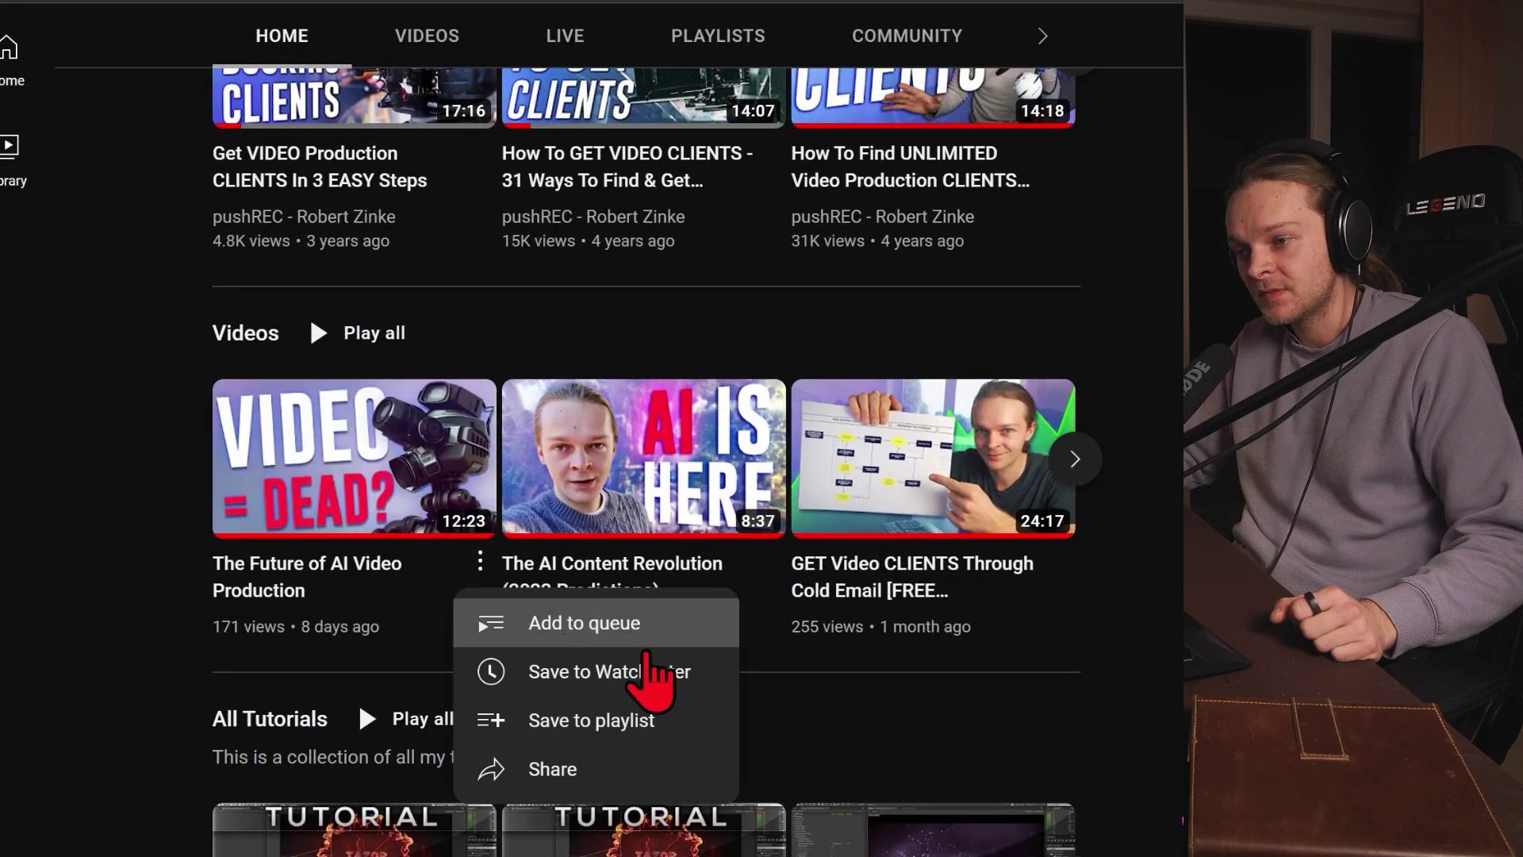
pyautogui.click(575, 777)
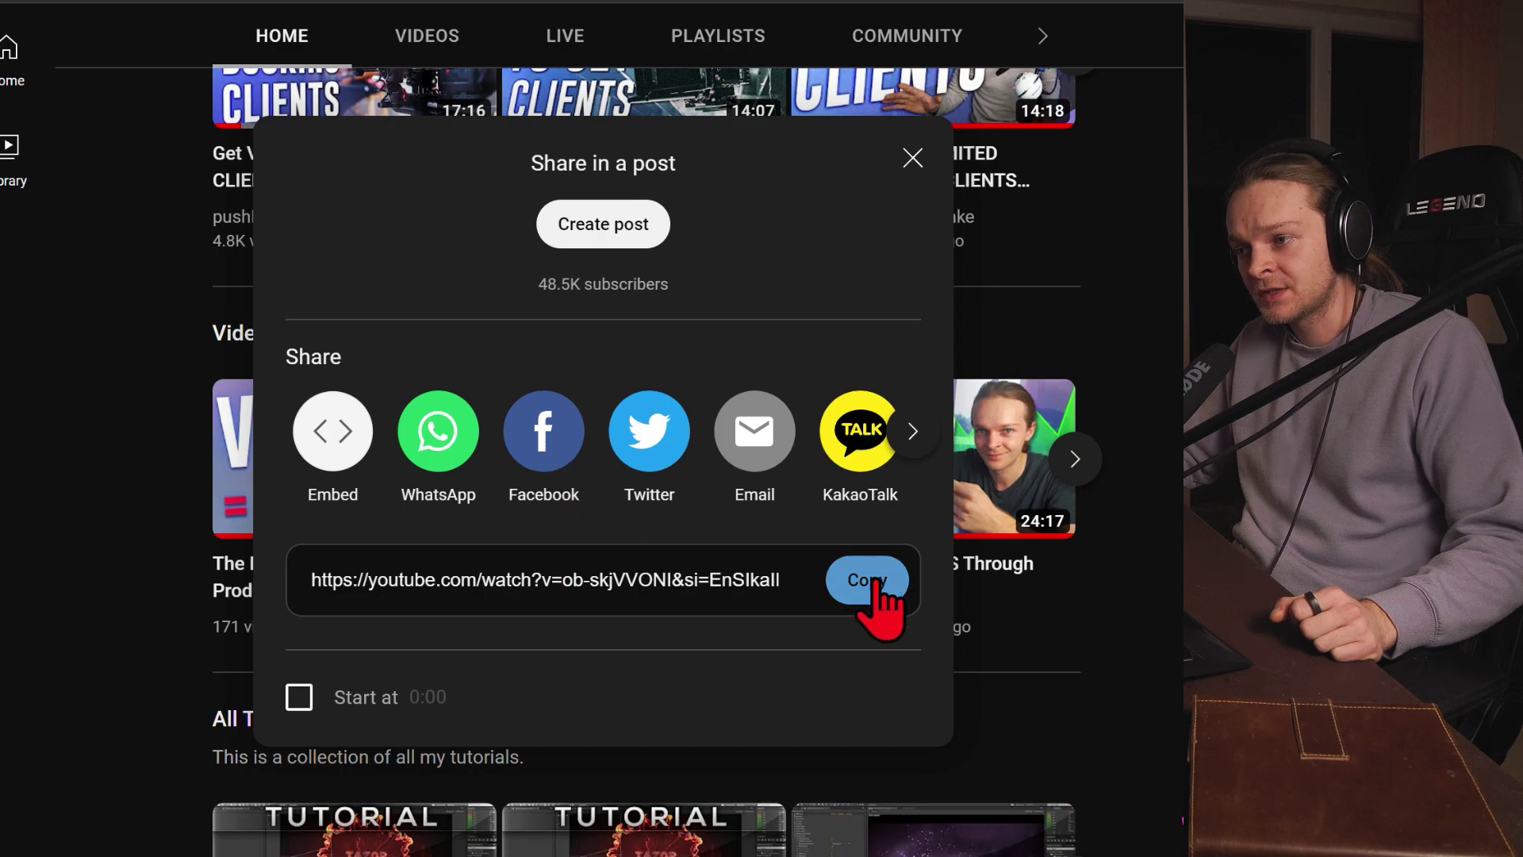
pyautogui.click(871, 583)
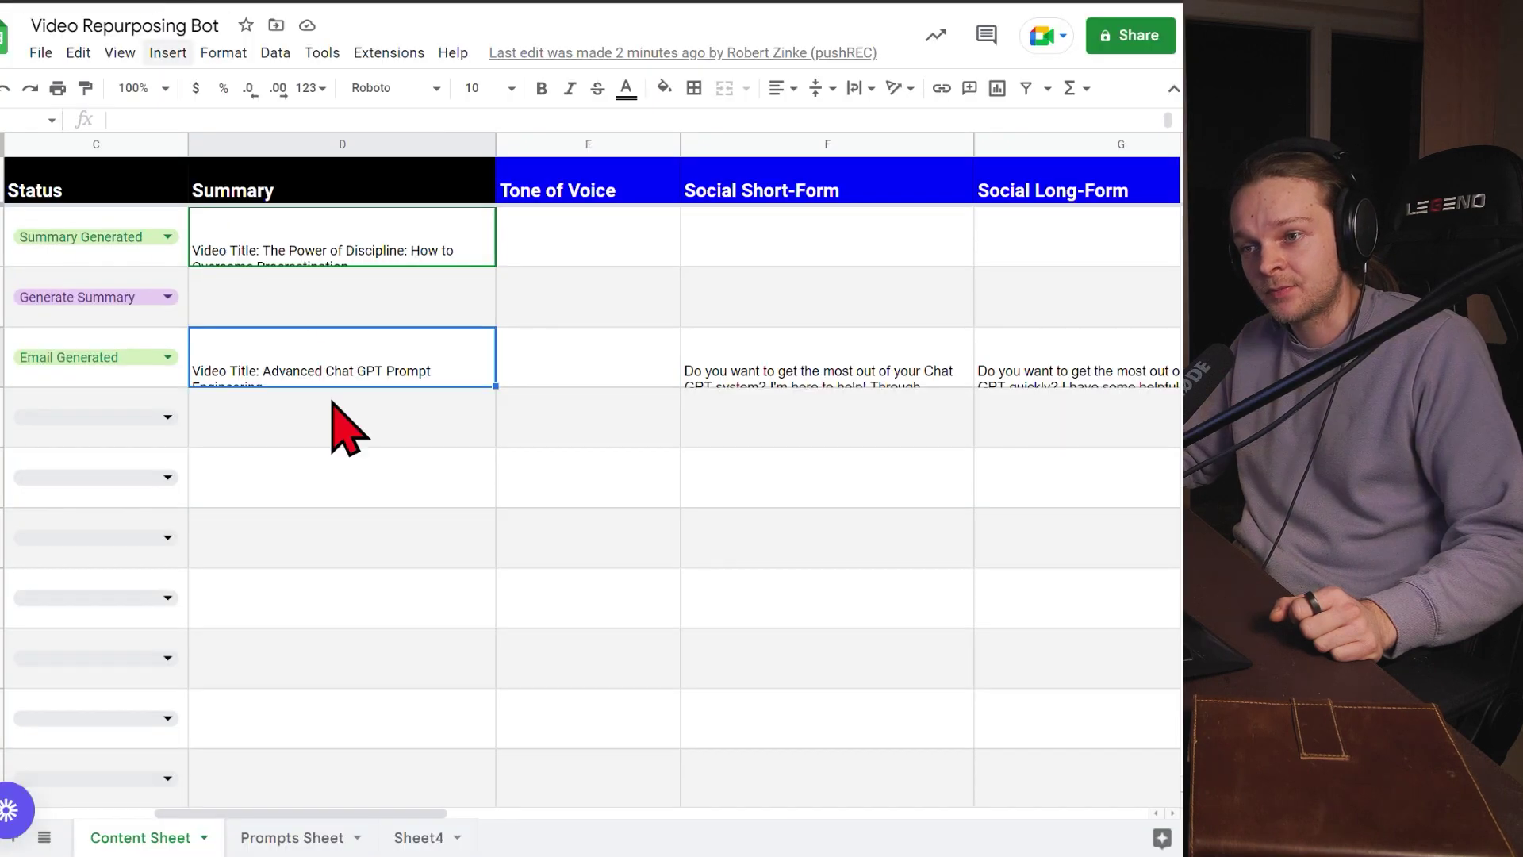
# Step: Paste the copied YouTube link into the Transcript column, two rows below the Advanced ChatGPT Prompt Engineering entry
pyautogui.click(349, 431)
pyautogui.press('Home')
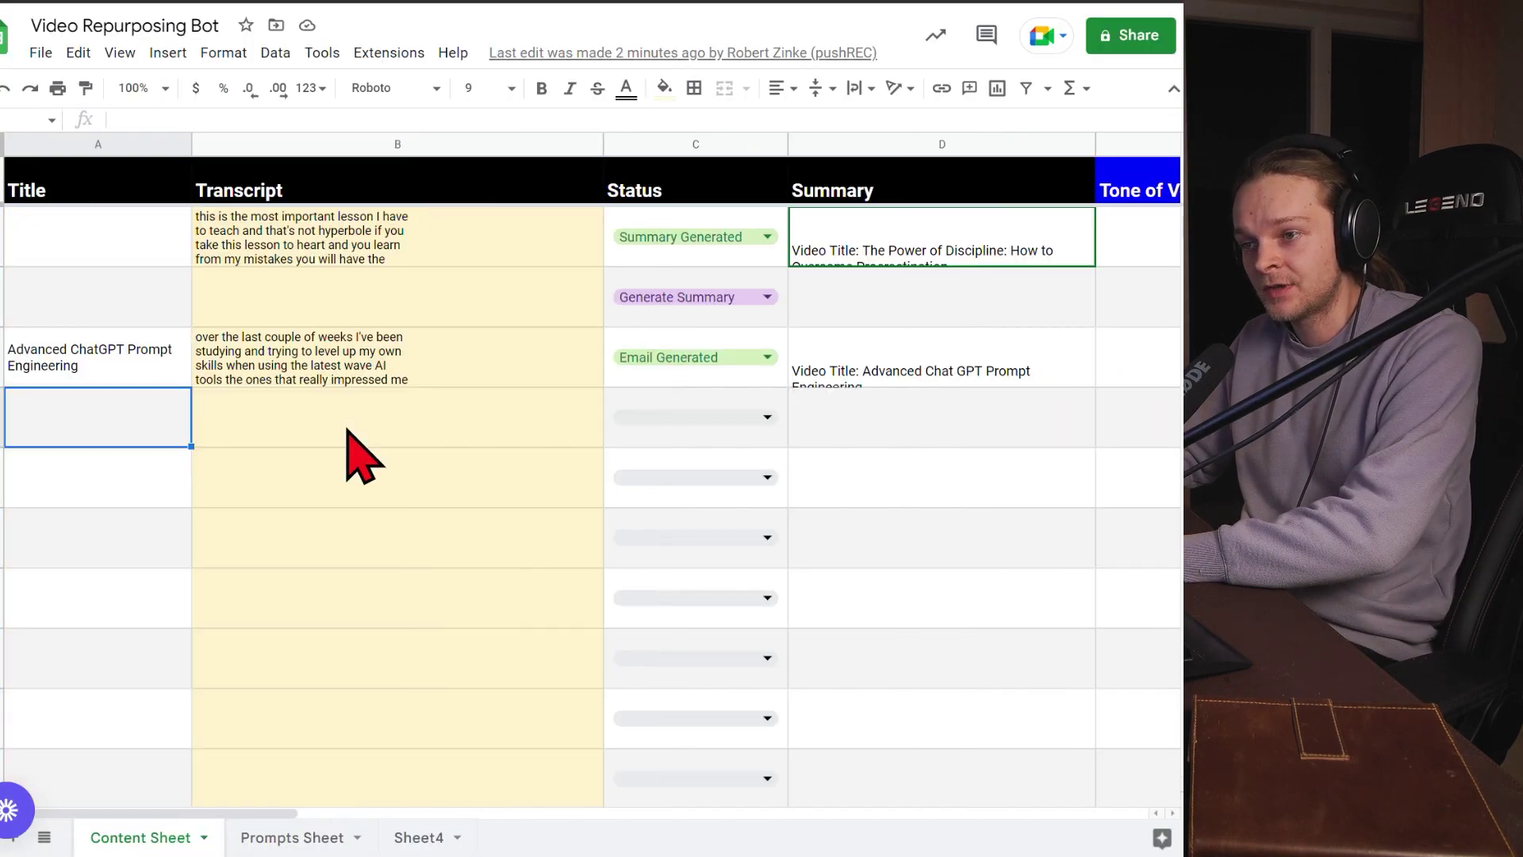
pyautogui.click(367, 474)
pyautogui.hotkey('ctrl', 'v')
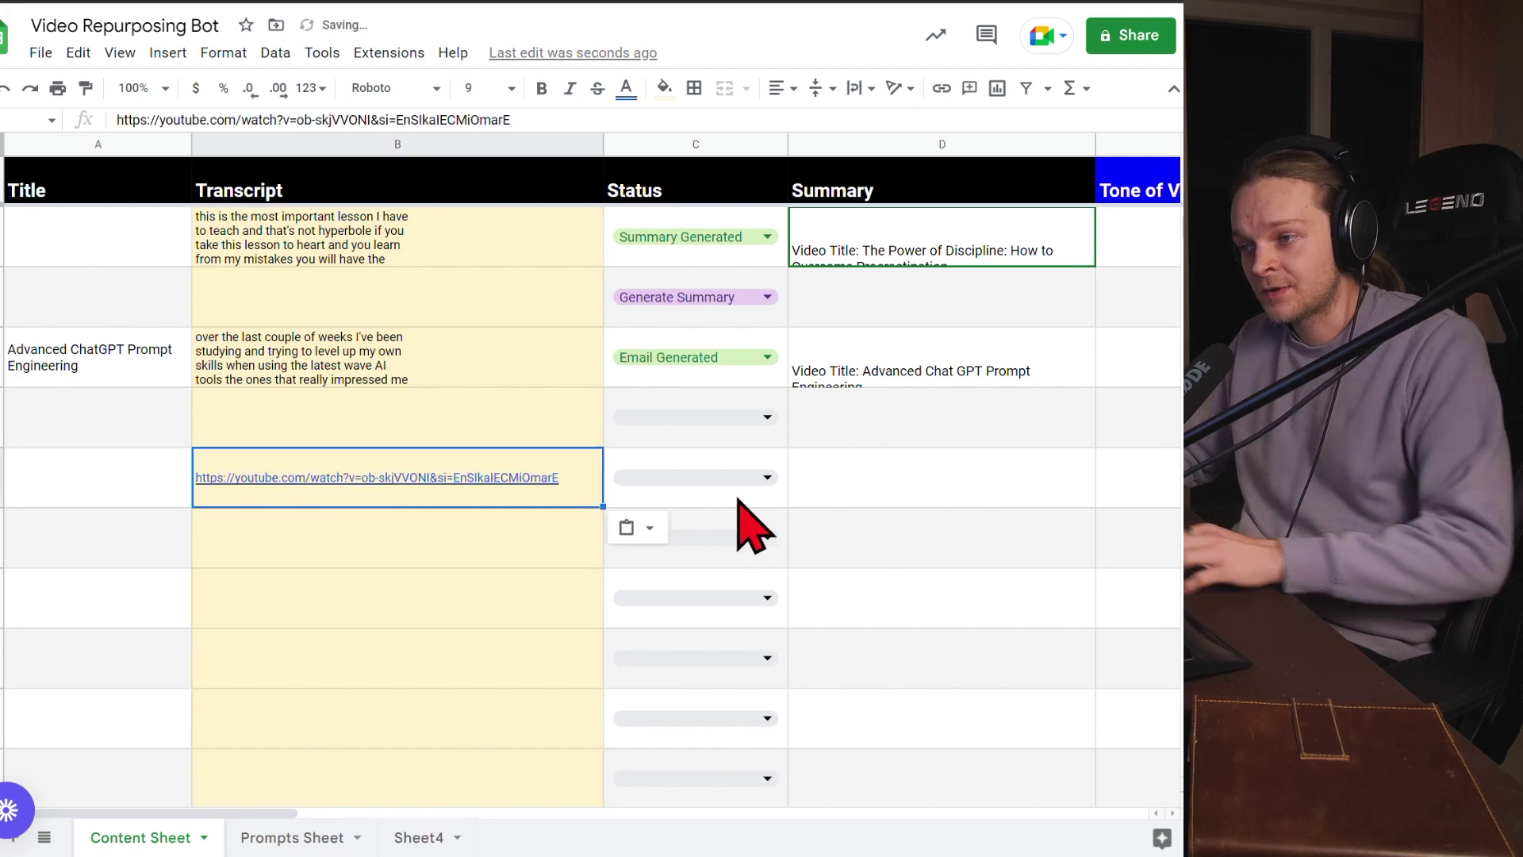
# Step: Run the Content Repurposing Bot scenario once in Make, and set the link row's Status to YT Link > Transcript in the spreadsheet
pyautogui.click(731, 478)
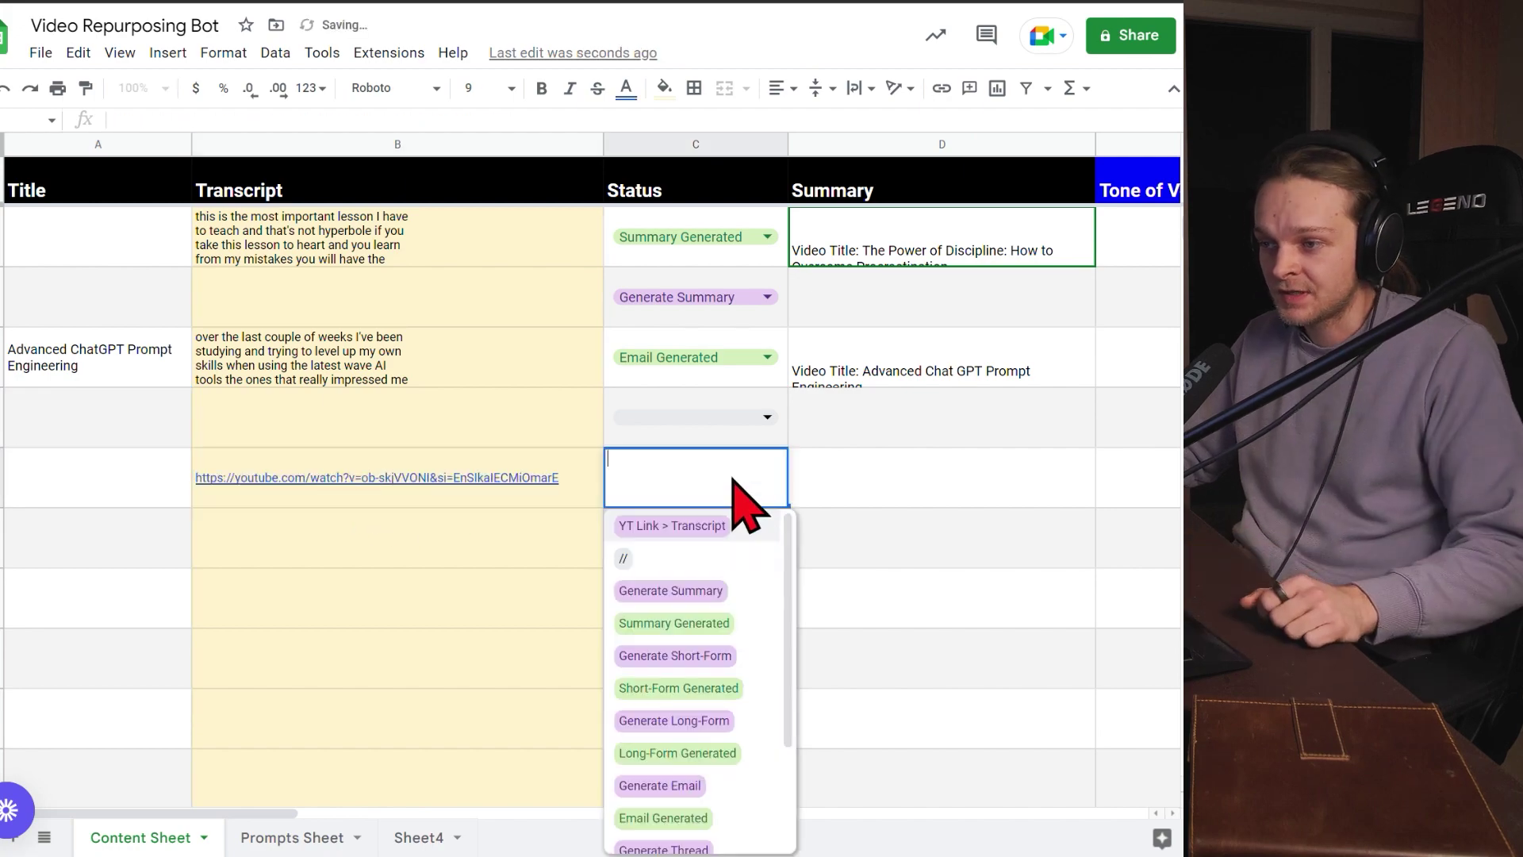
pyautogui.click(337, 0)
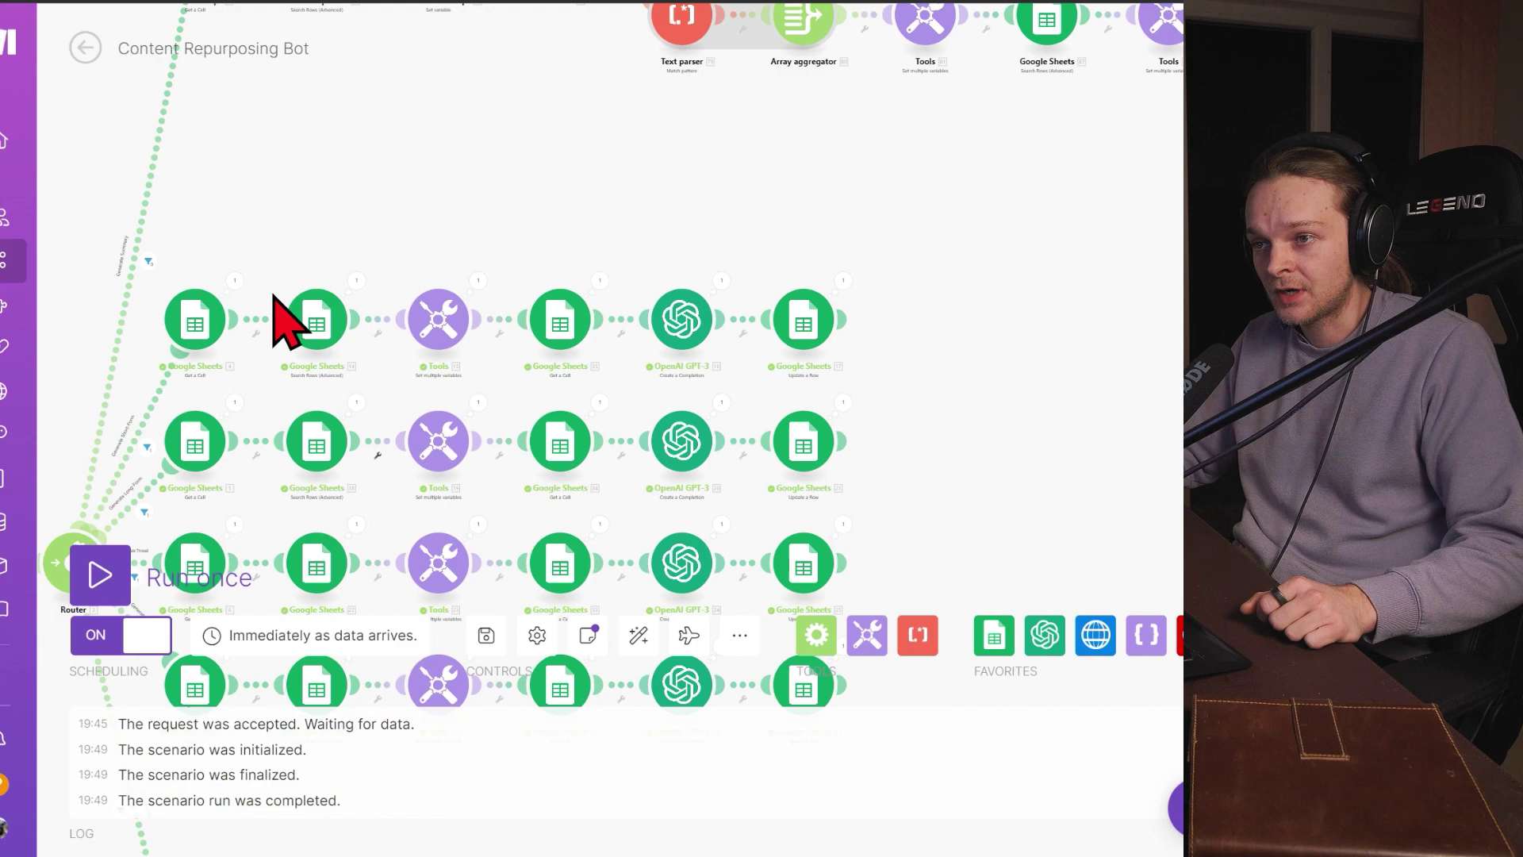
pyautogui.click(109, 599)
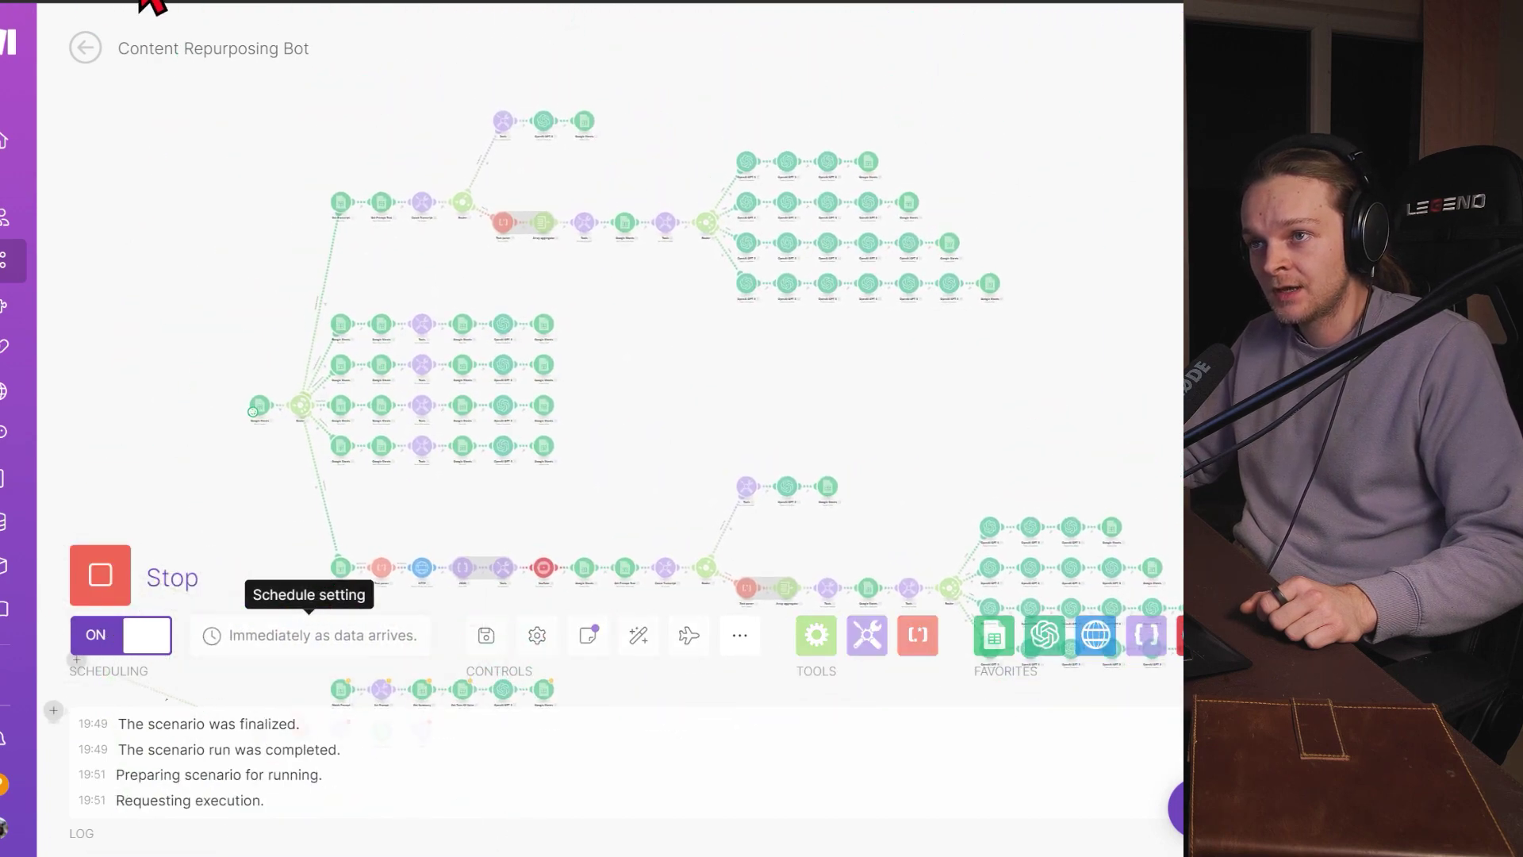
pyautogui.click(143, 2)
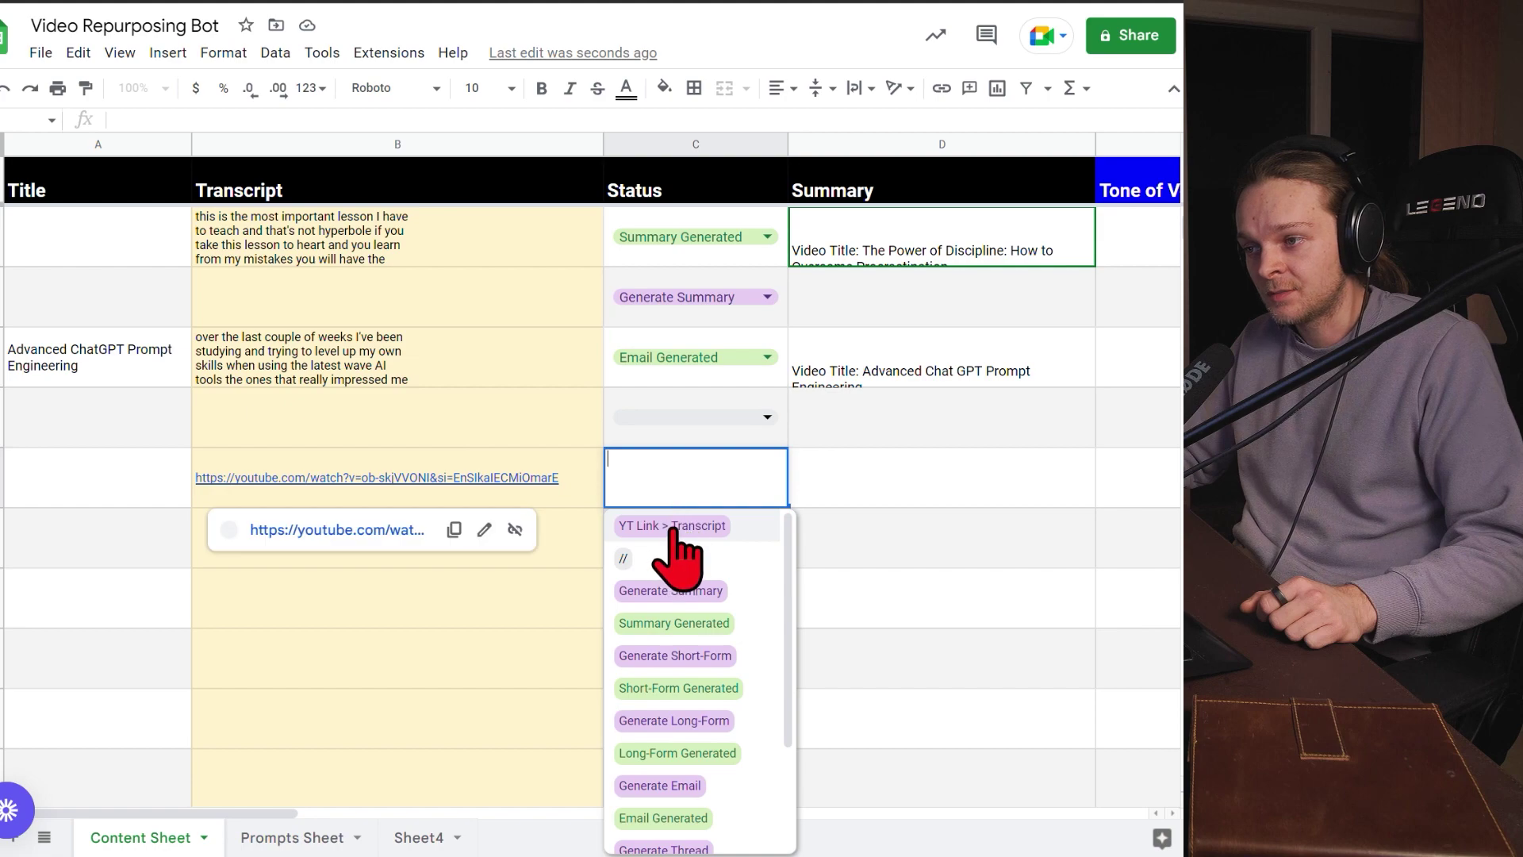
pyautogui.click(672, 526)
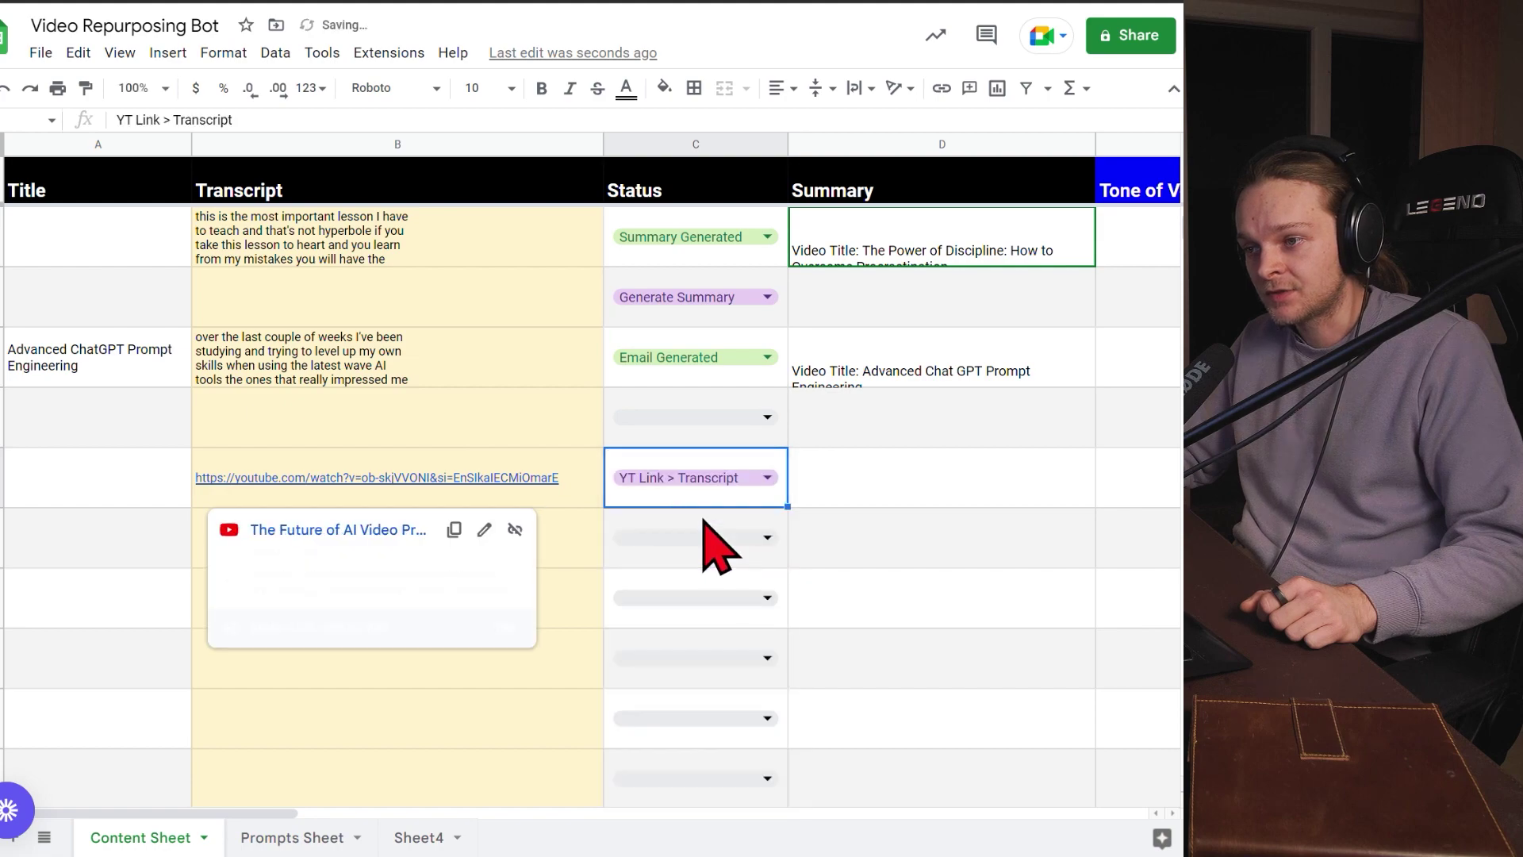
# Step: Switch to Make and follow the run from Get Transcript through the YouTube and Count Transcript modules to the final router
pyautogui.click(355, 2)
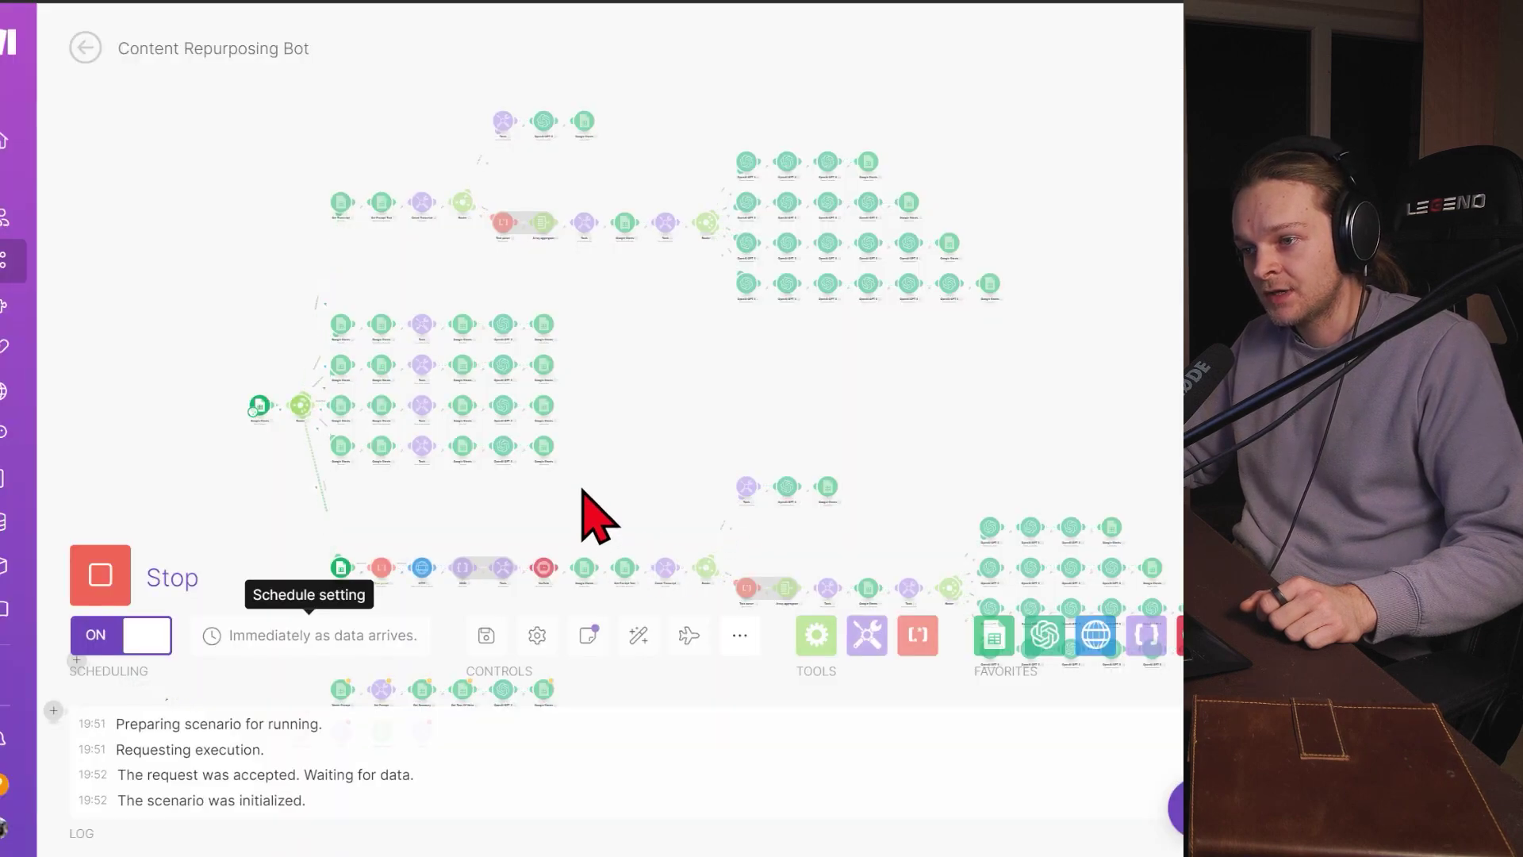
pyautogui.moveTo(588, 517); pyautogui.dragTo(647, 391)
pyautogui.scroll(5, 399, 464)
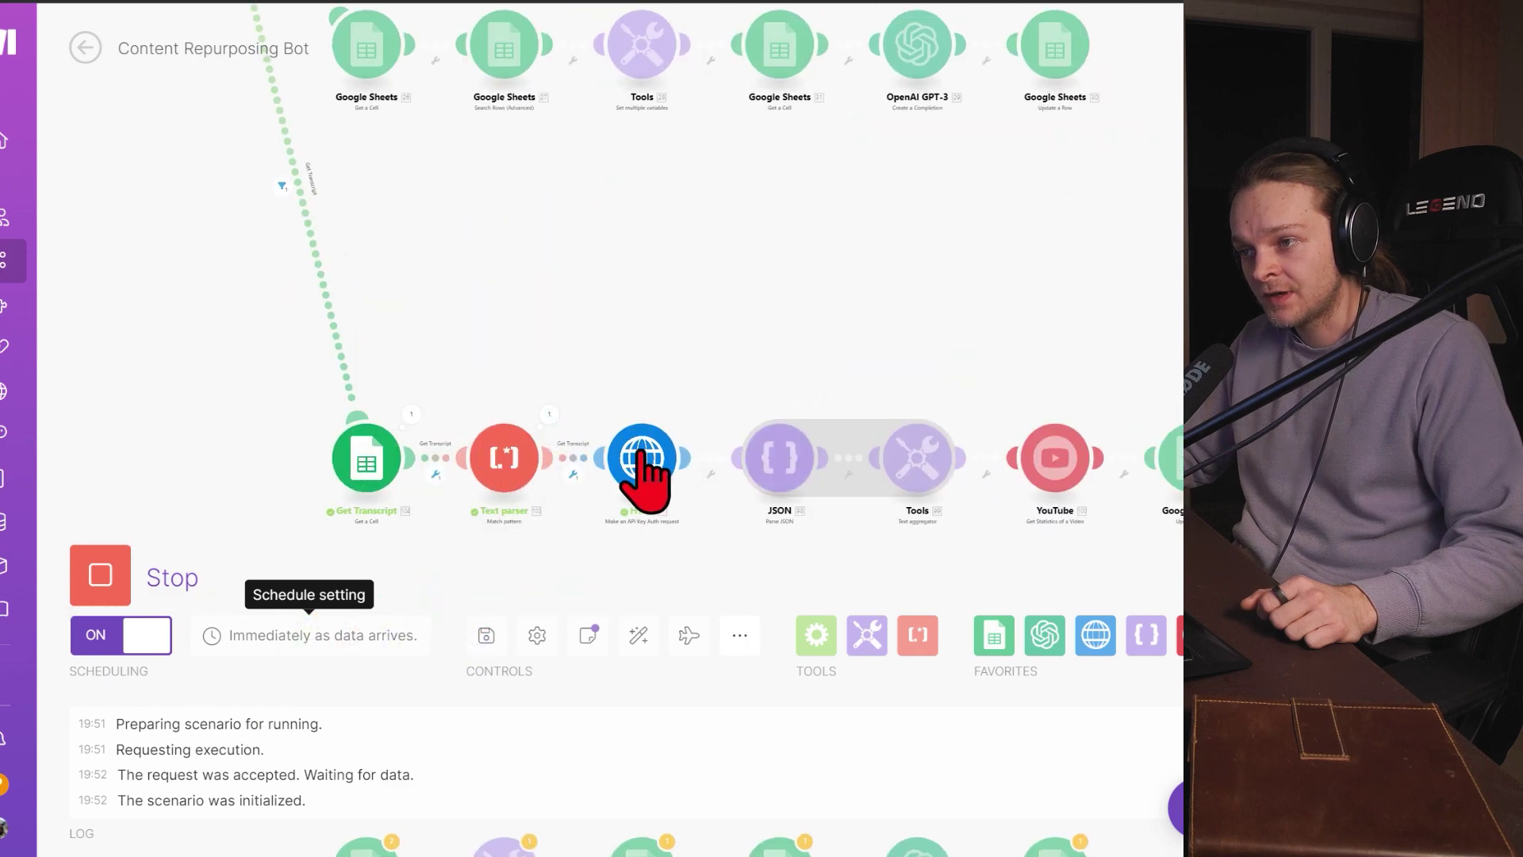
pyautogui.moveTo(776, 324); pyautogui.dragTo(474, 262)
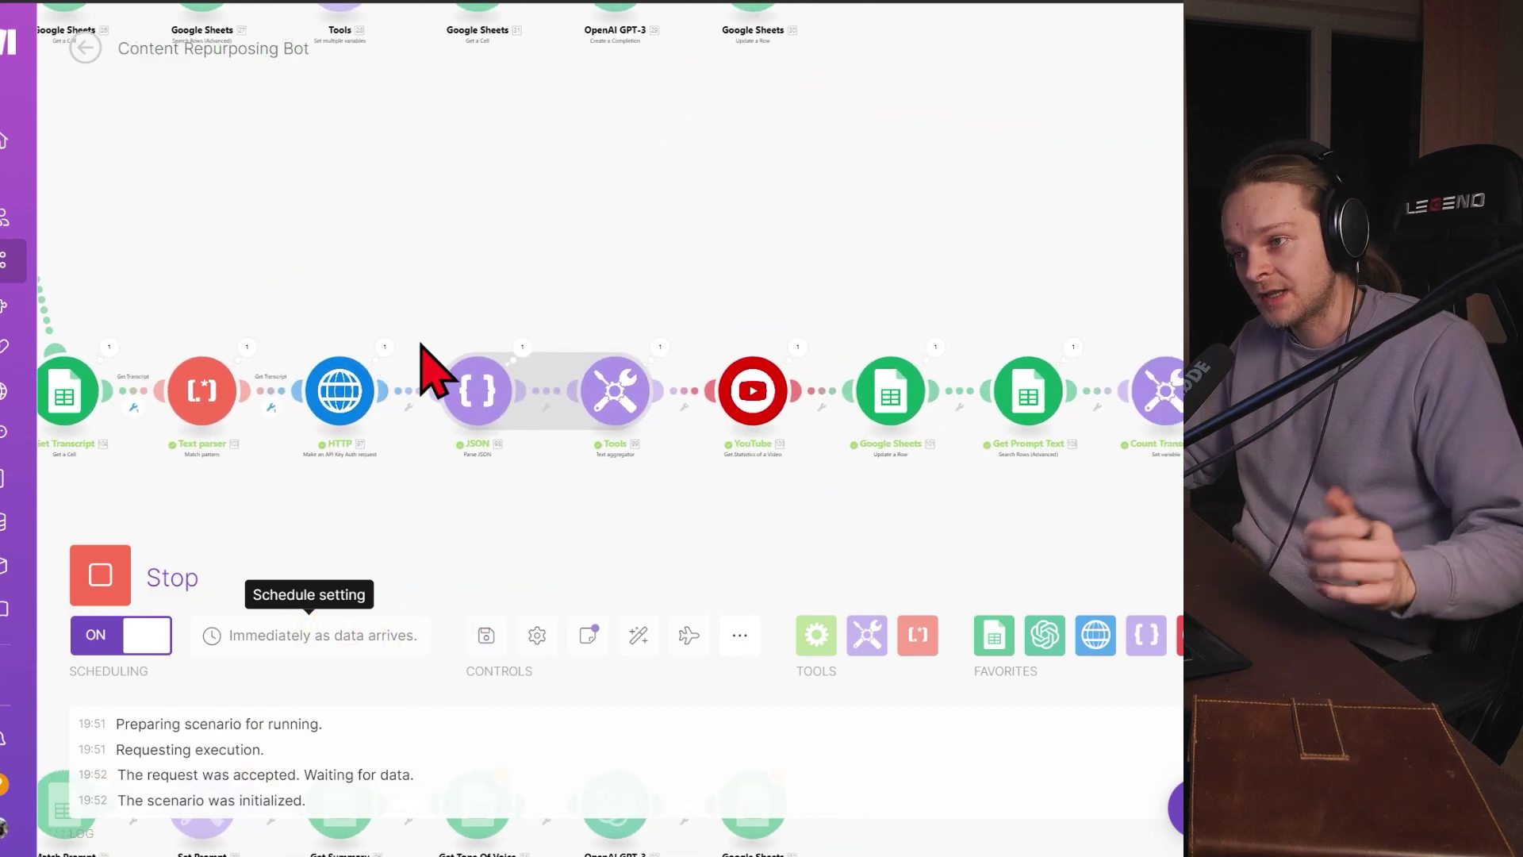
pyautogui.moveTo(676, 320); pyautogui.dragTo(413, 295)
pyautogui.moveTo(708, 322); pyautogui.dragTo(362, 273)
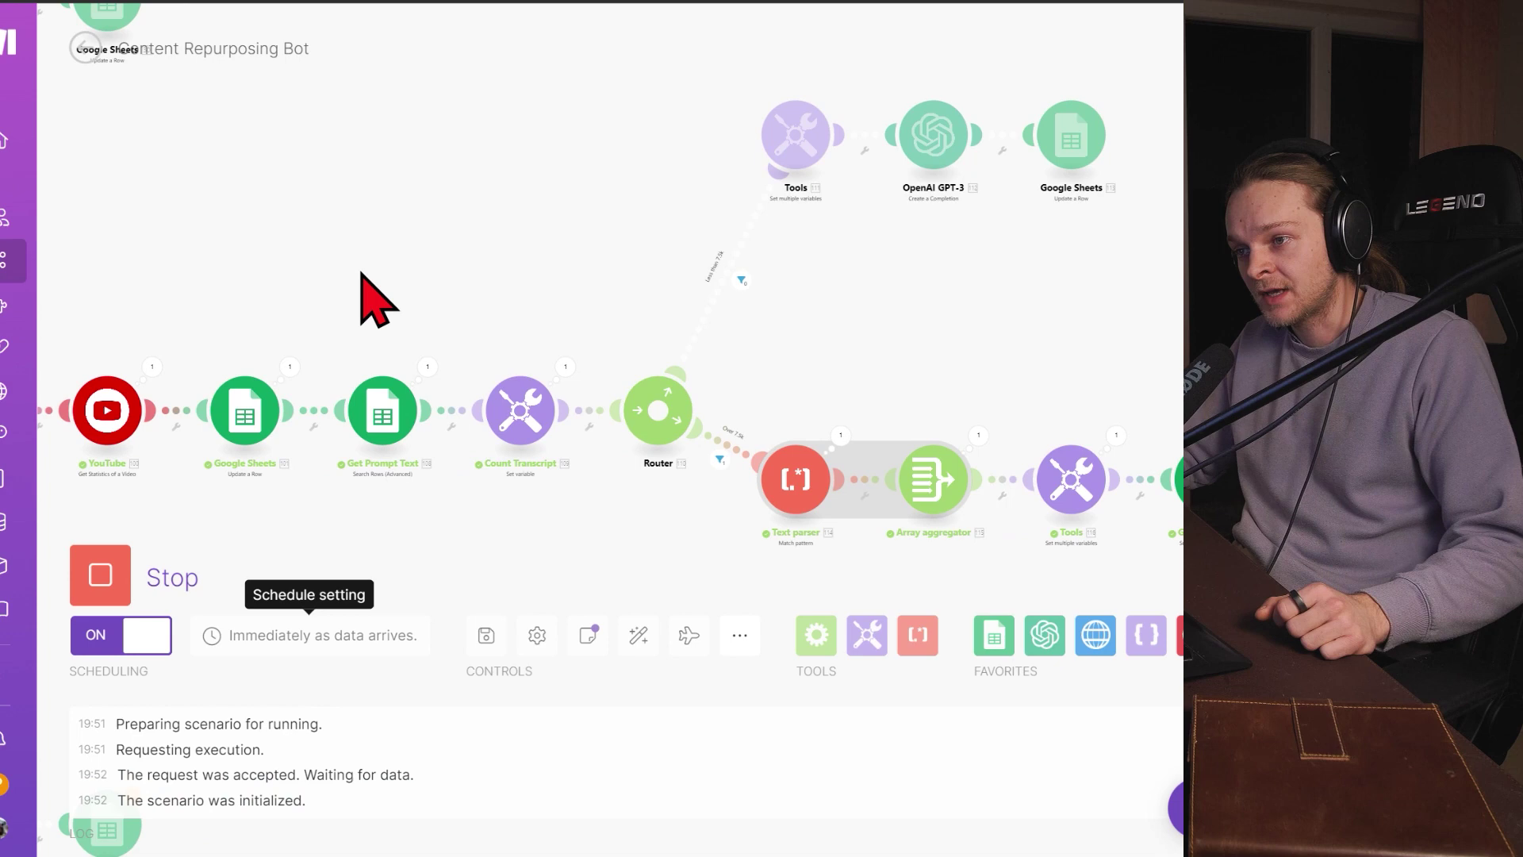
pyautogui.moveTo(595, 314); pyautogui.dragTo(292, 214)
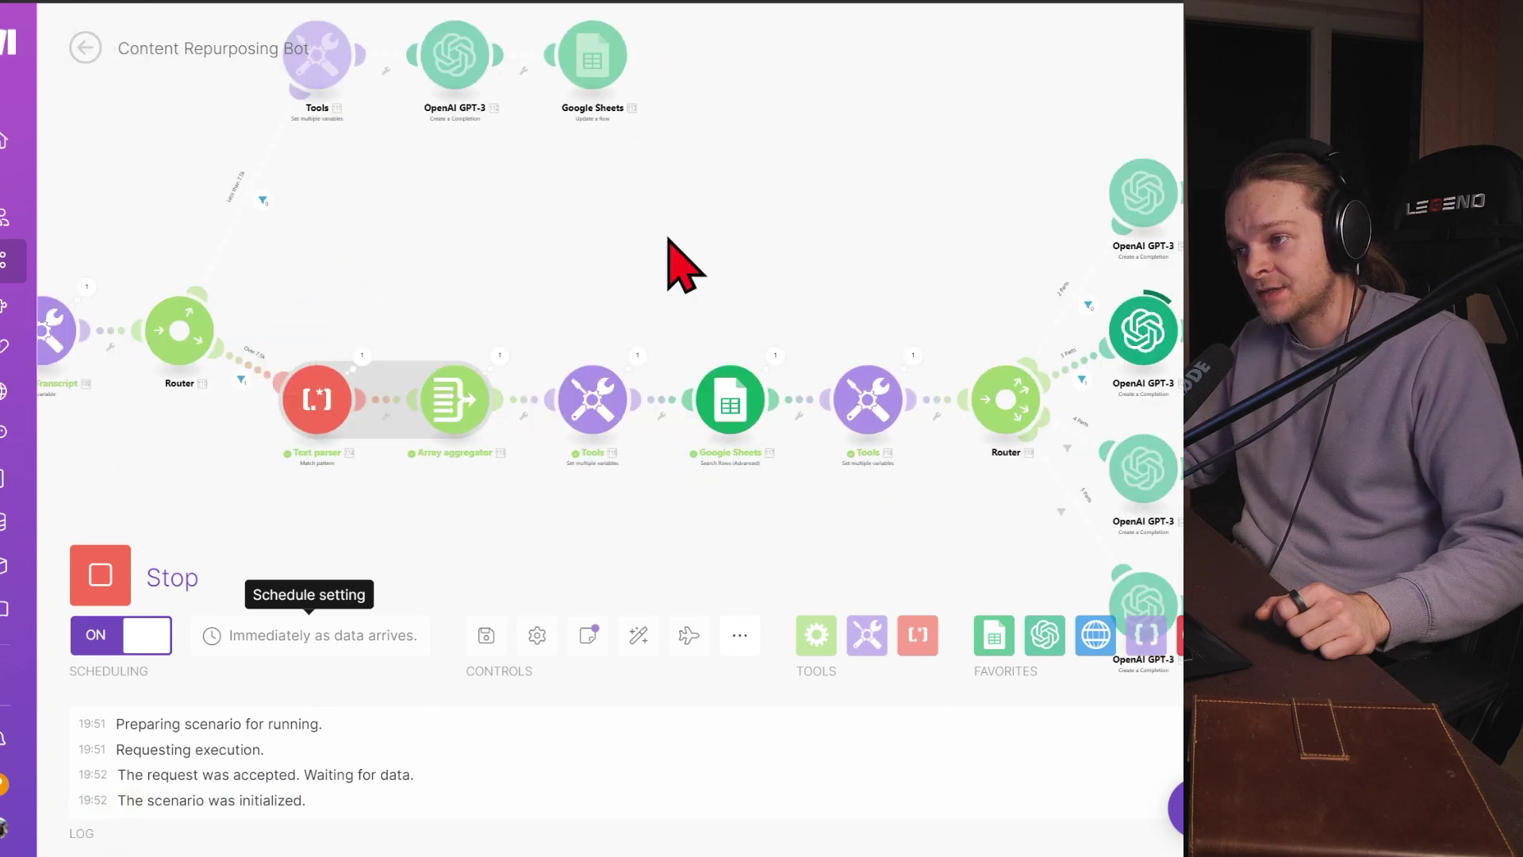
# Step: Follow the run past the final router into the 3 Parts chain of OpenAI GPT-3 completions
pyautogui.moveTo(690, 246); pyautogui.dragTo(340, 267)
pyautogui.scroll(-1, 340, 267)
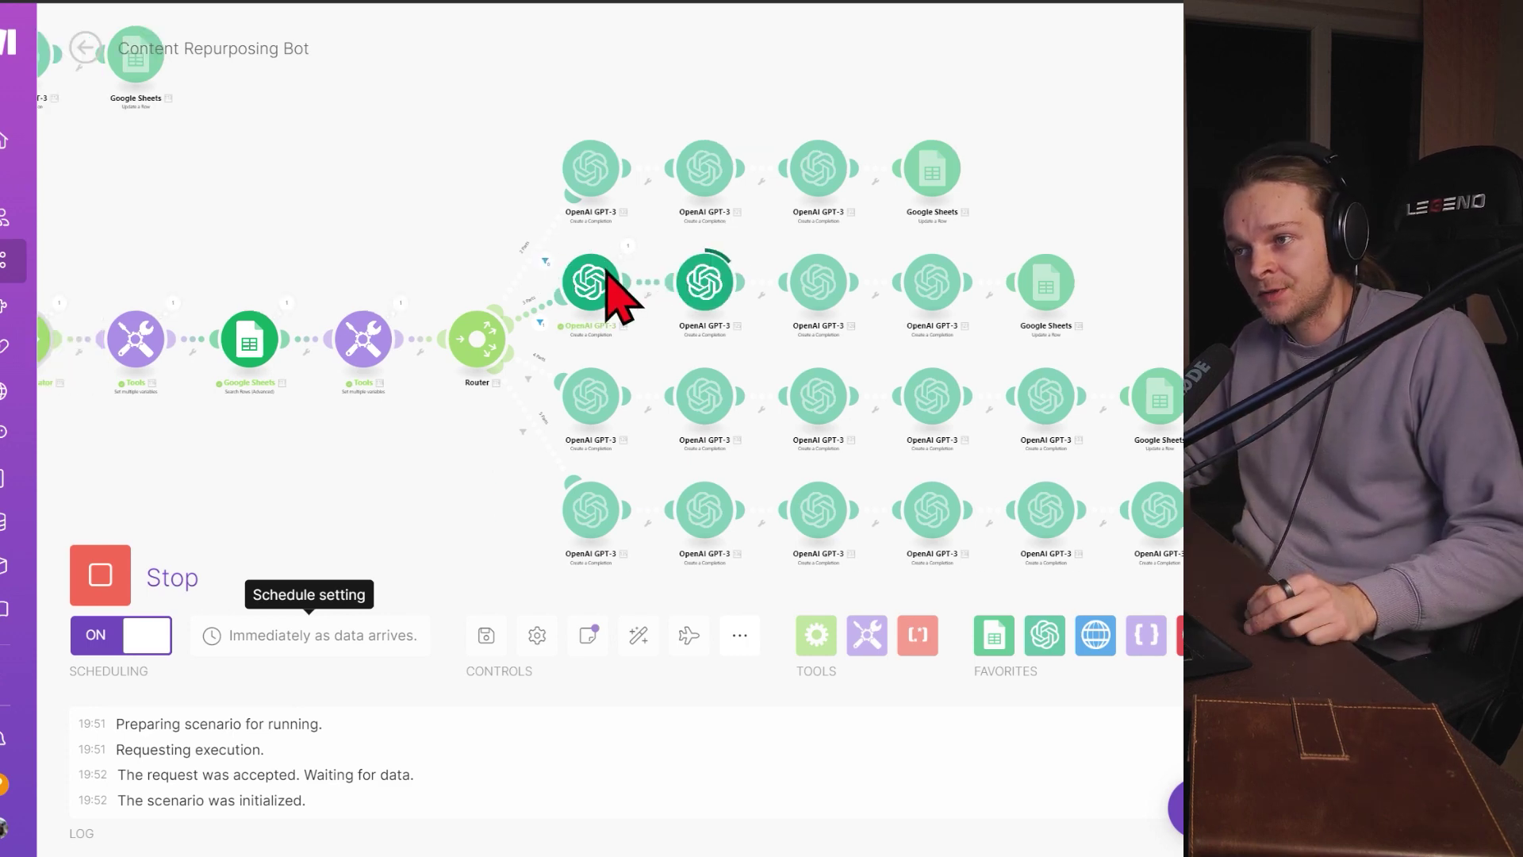
pyautogui.scroll(3, 537, 314)
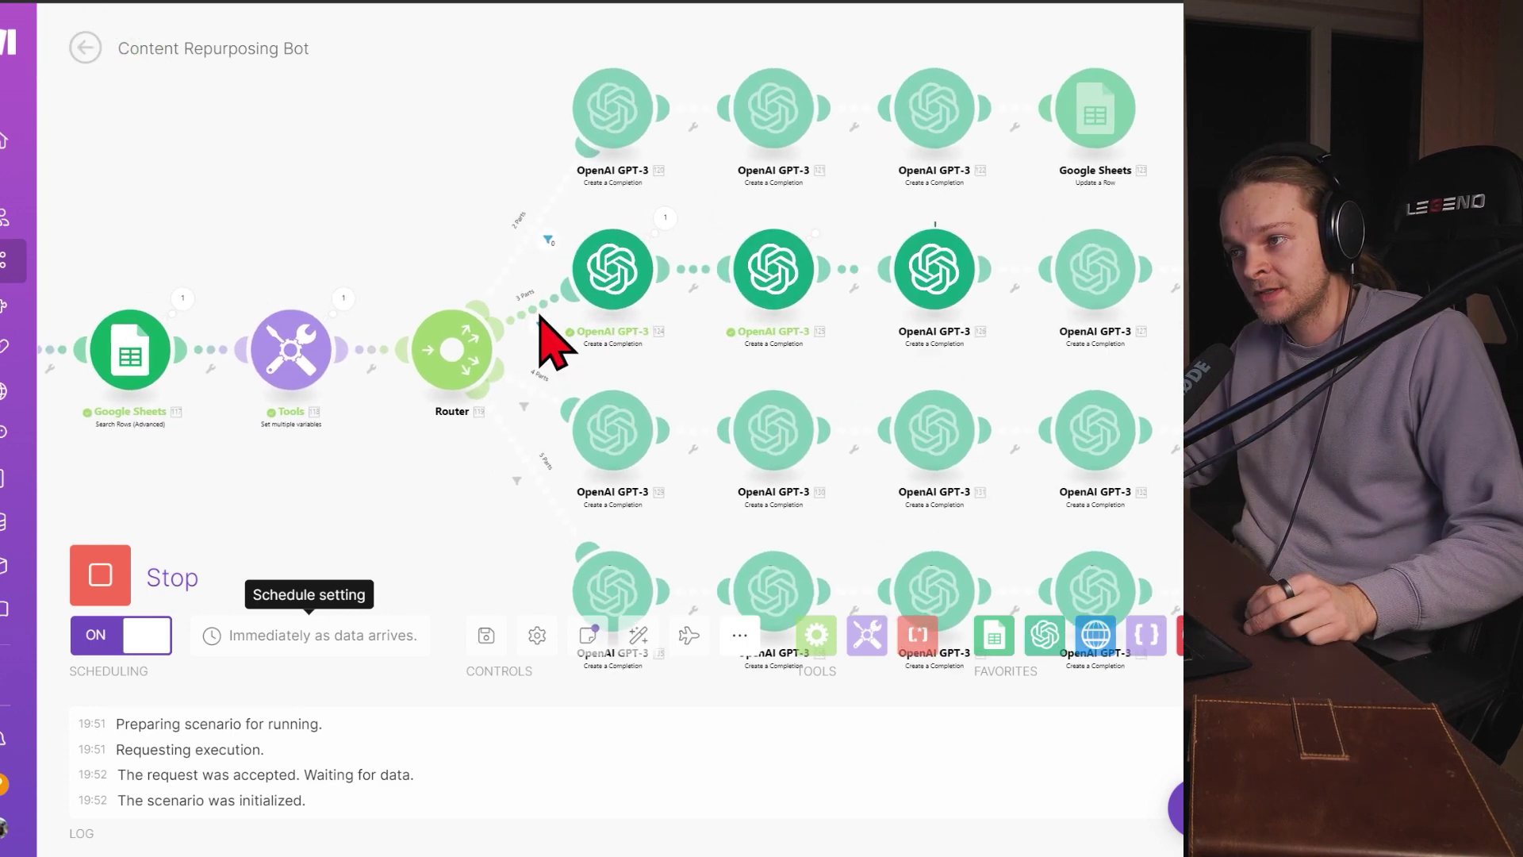
pyautogui.moveTo(929, 364); pyautogui.dragTo(673, 373)
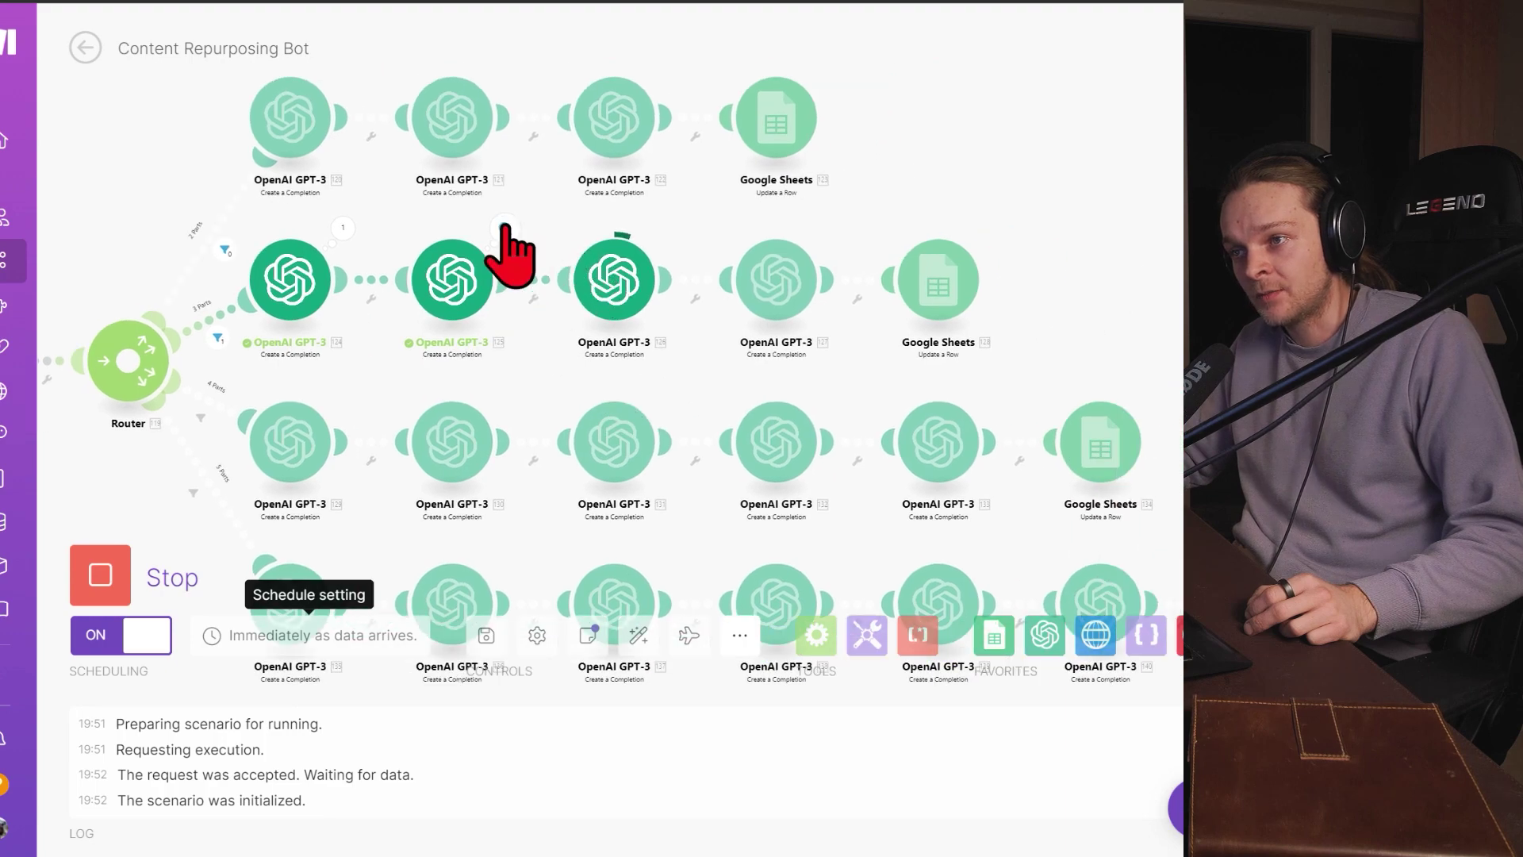
# Step: Inspect the output of the second OpenAI GPT-3 completion in the 3 Parts chain, expanding Choices down to the generated text
pyautogui.click(504, 228)
pyautogui.click(623, 454)
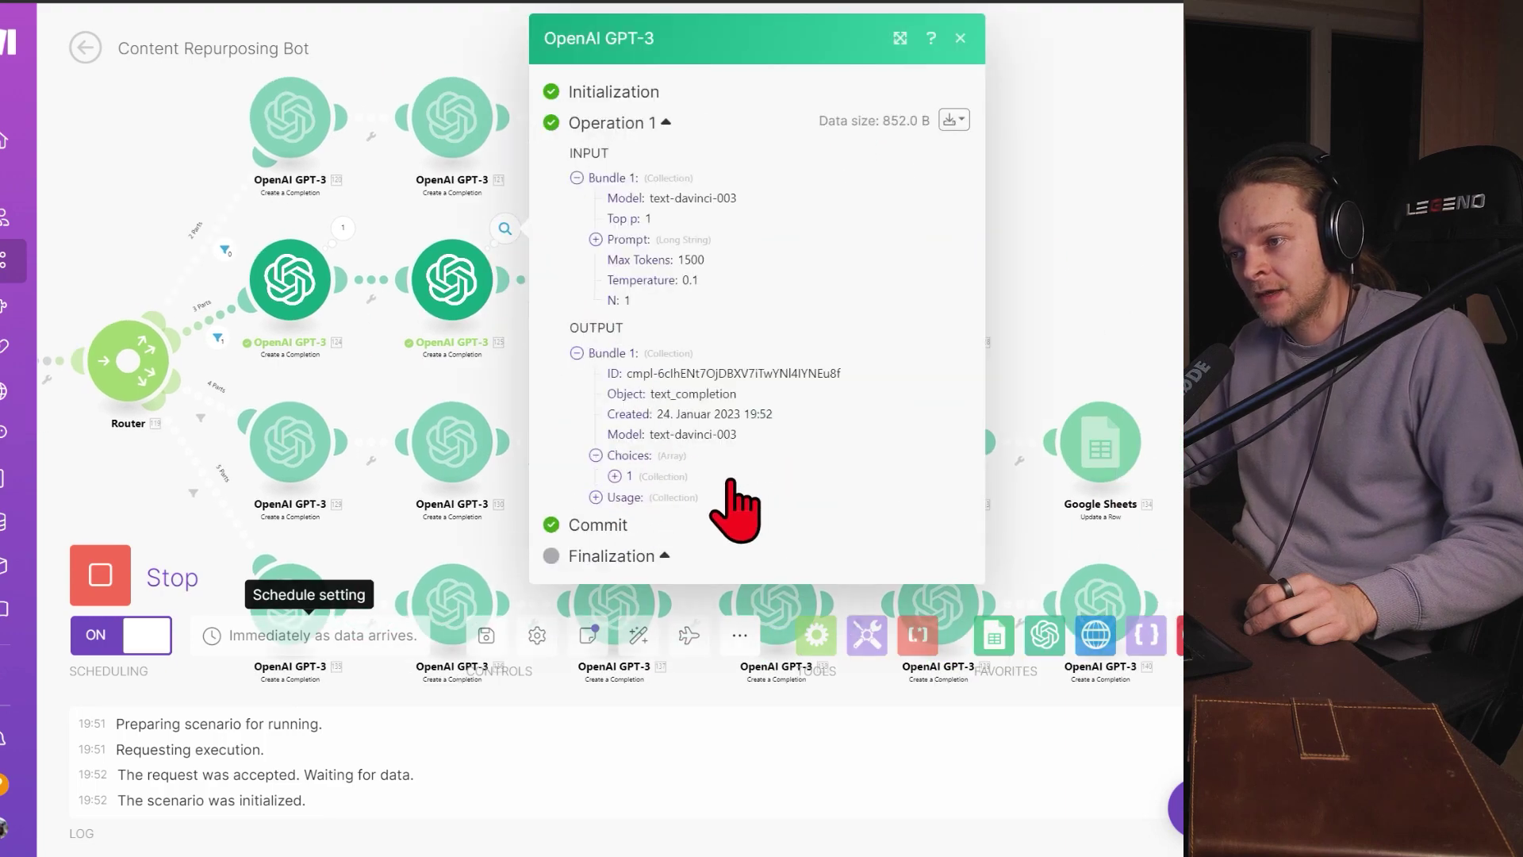
pyautogui.click(643, 479)
pyautogui.click(647, 498)
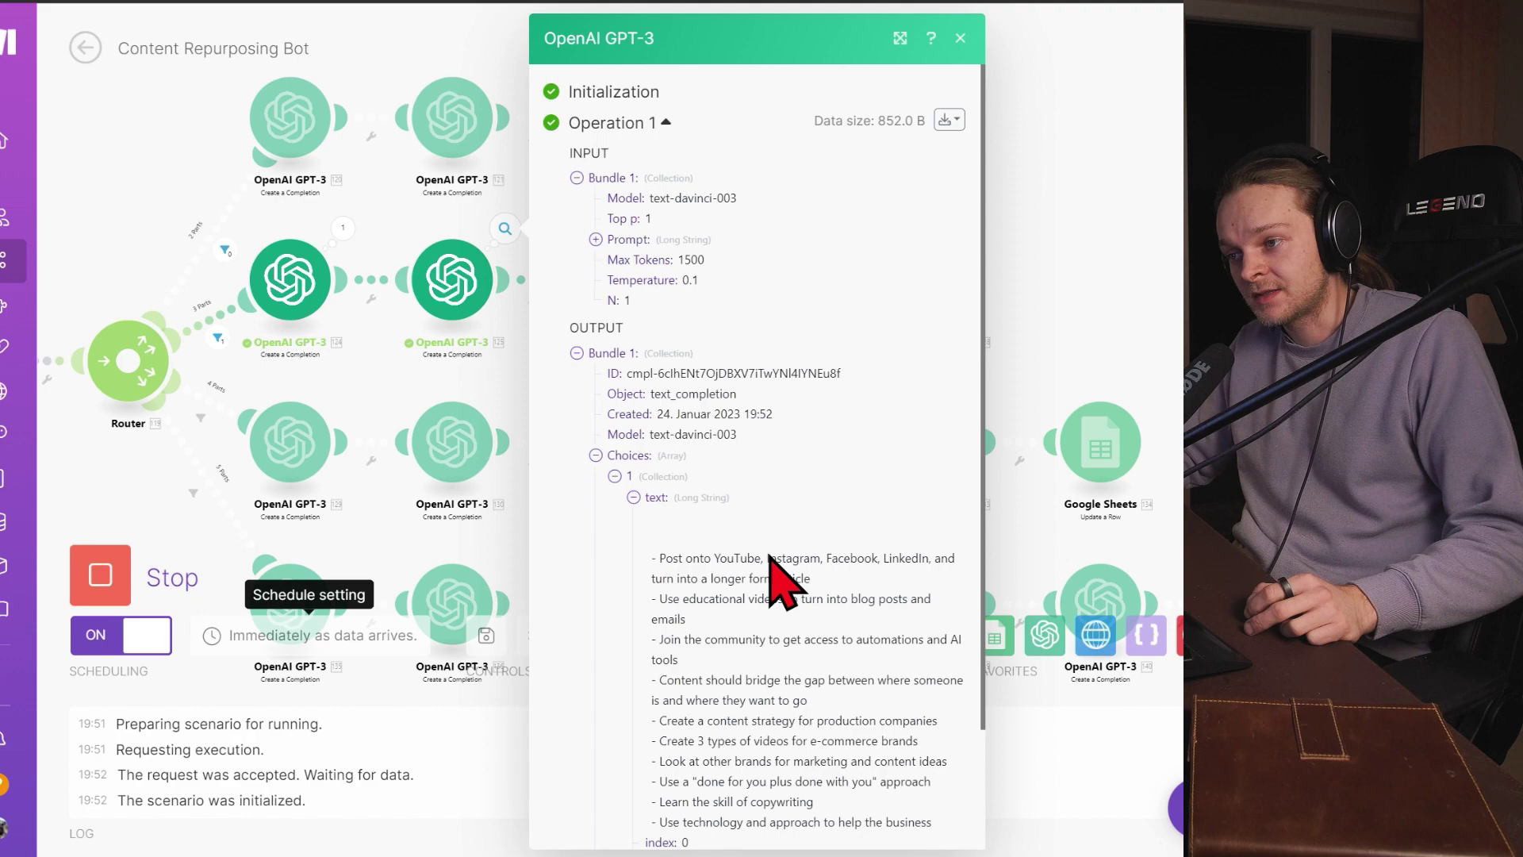
# Step: Read the rest of the completion's generated text, close the output and view the run's progress along the 3 Parts chain
pyautogui.scroll(-2, 768, 549)
pyautogui.click(1043, 323)
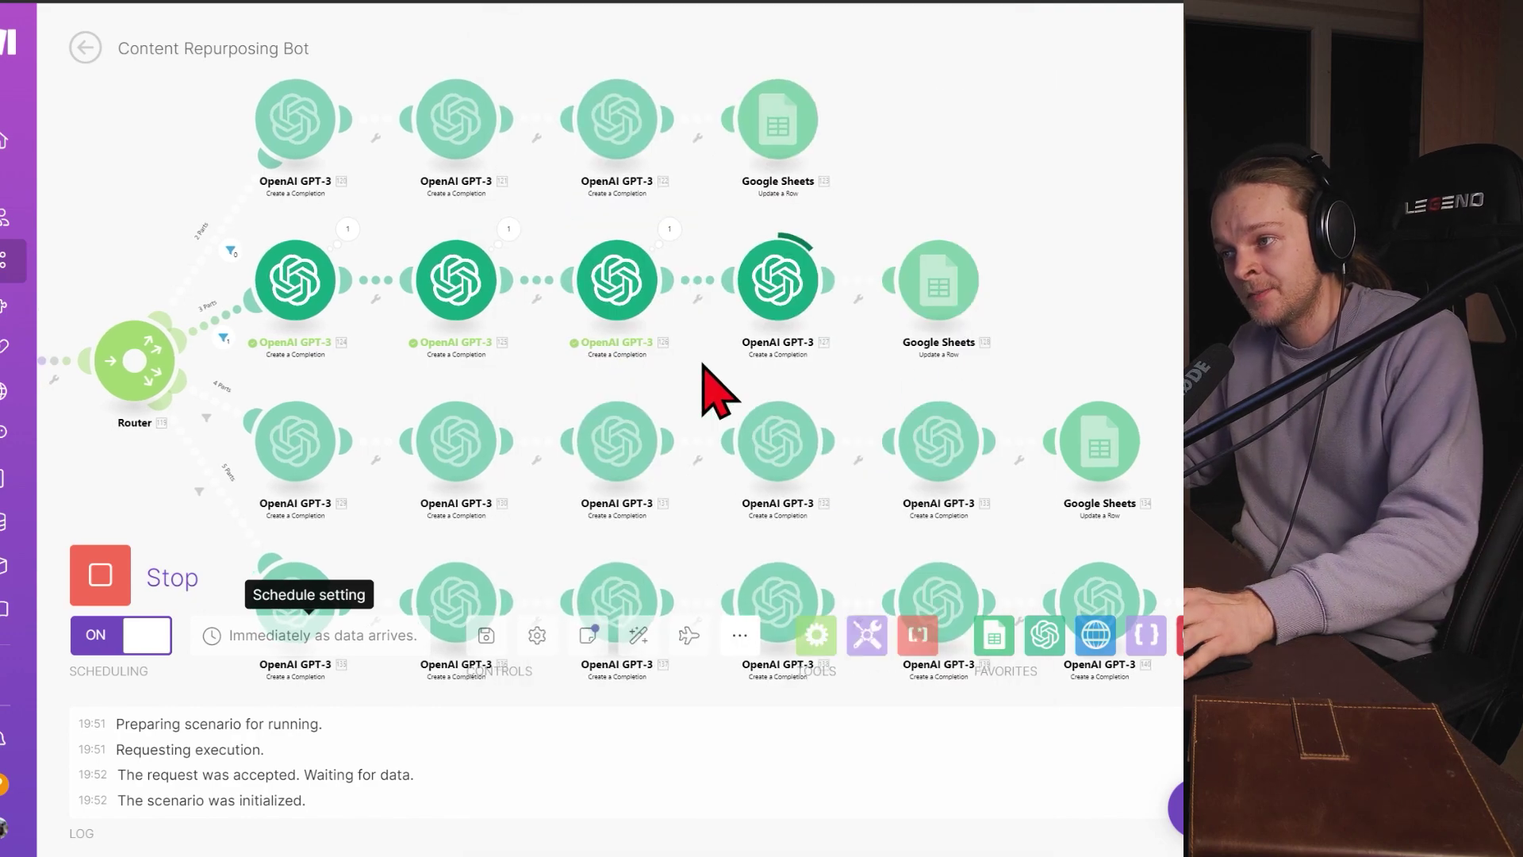
pyautogui.scroll(-3, 1001, 337)
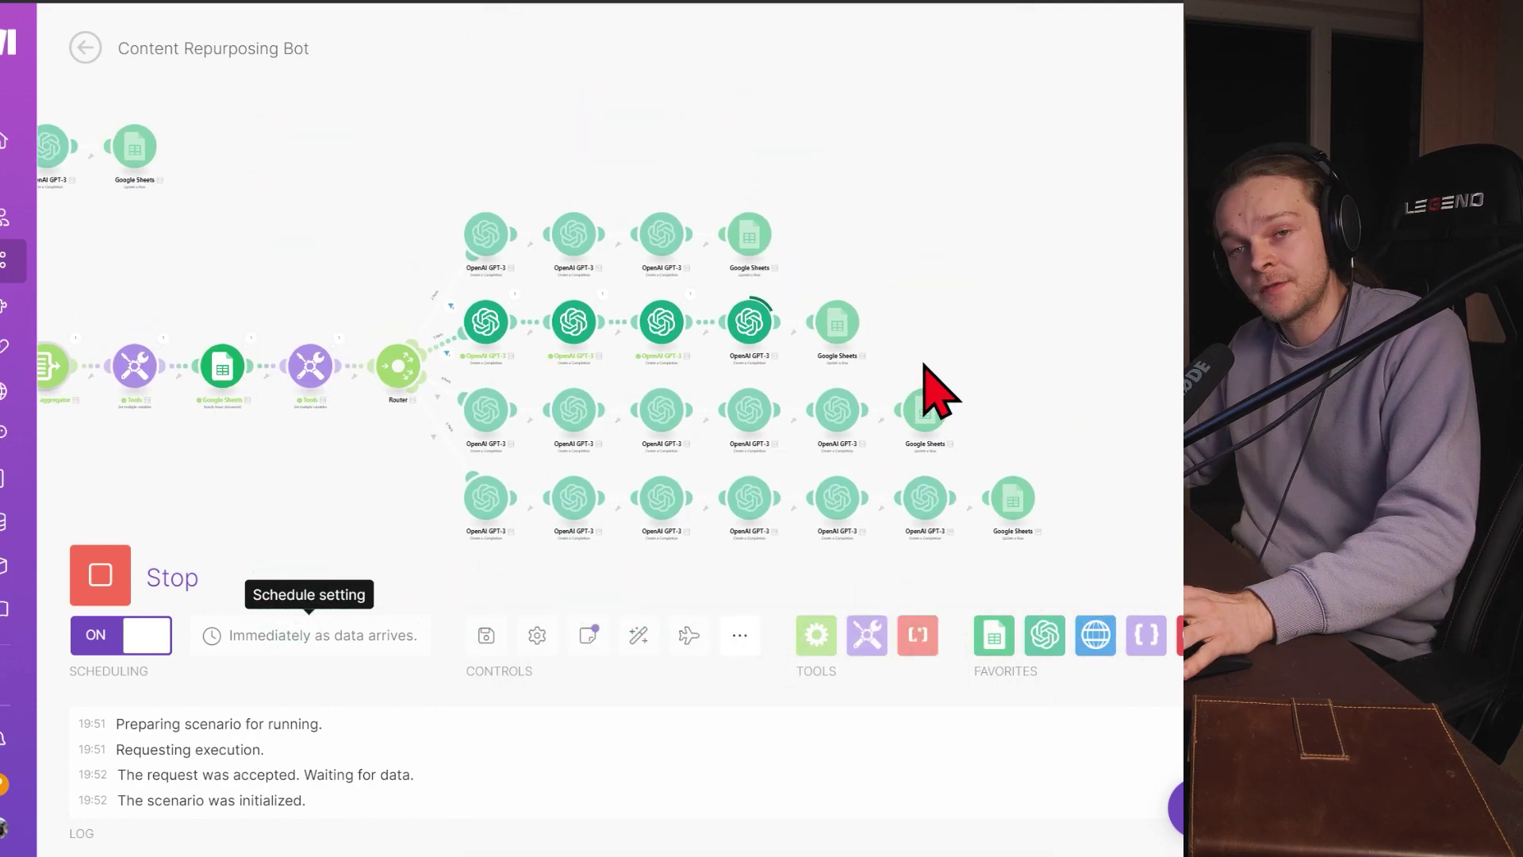
# Step: Switch to the Video Repurposing Bot spreadsheet and read the generated Summary of The Future of AI Video Production row down to its conclusion
pyautogui.click(226, 0)
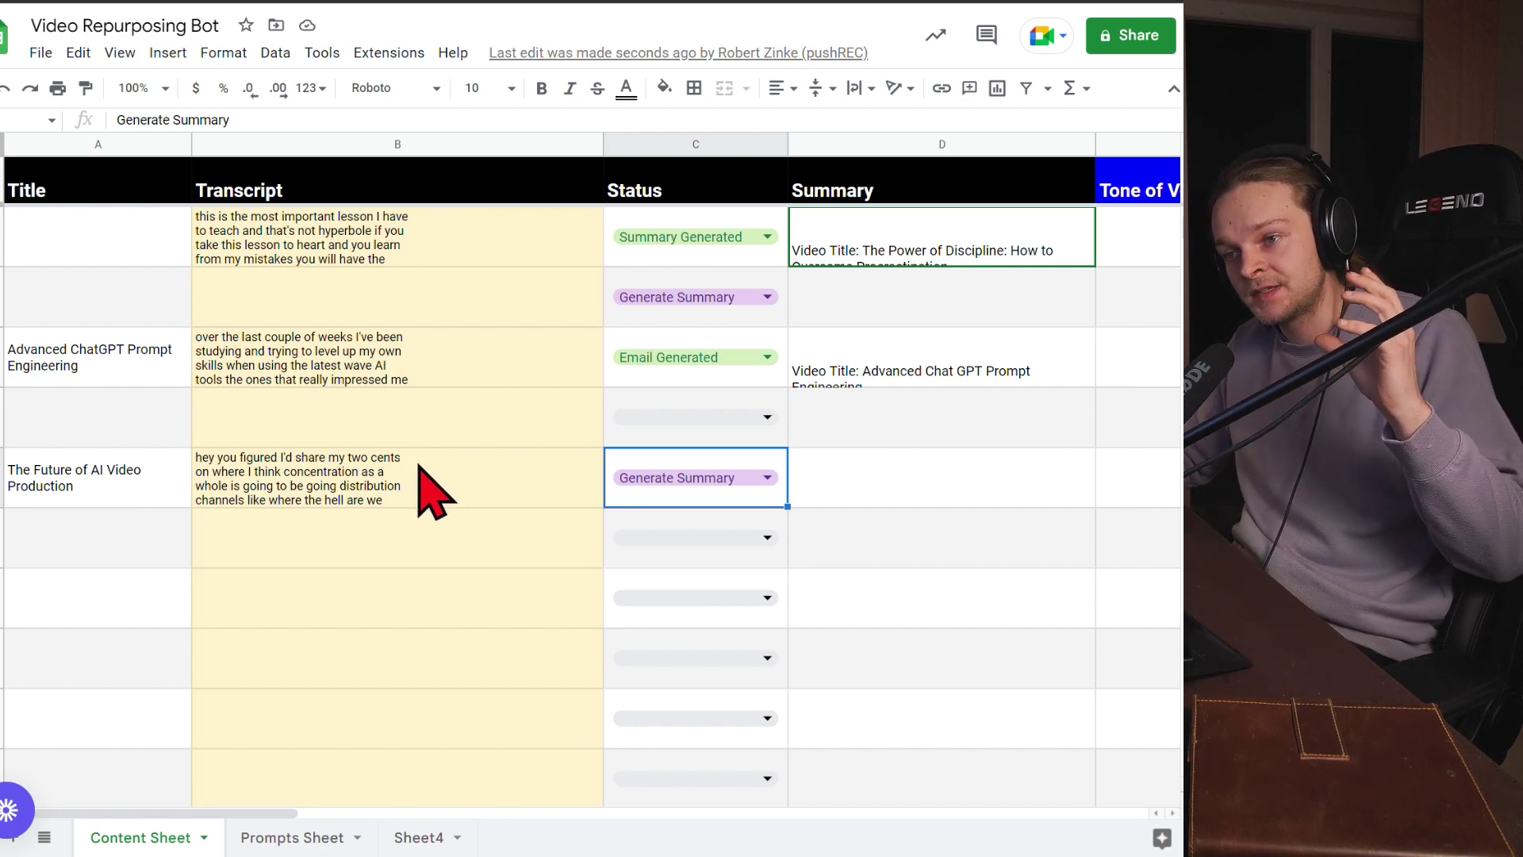
pyautogui.click(404, 495)
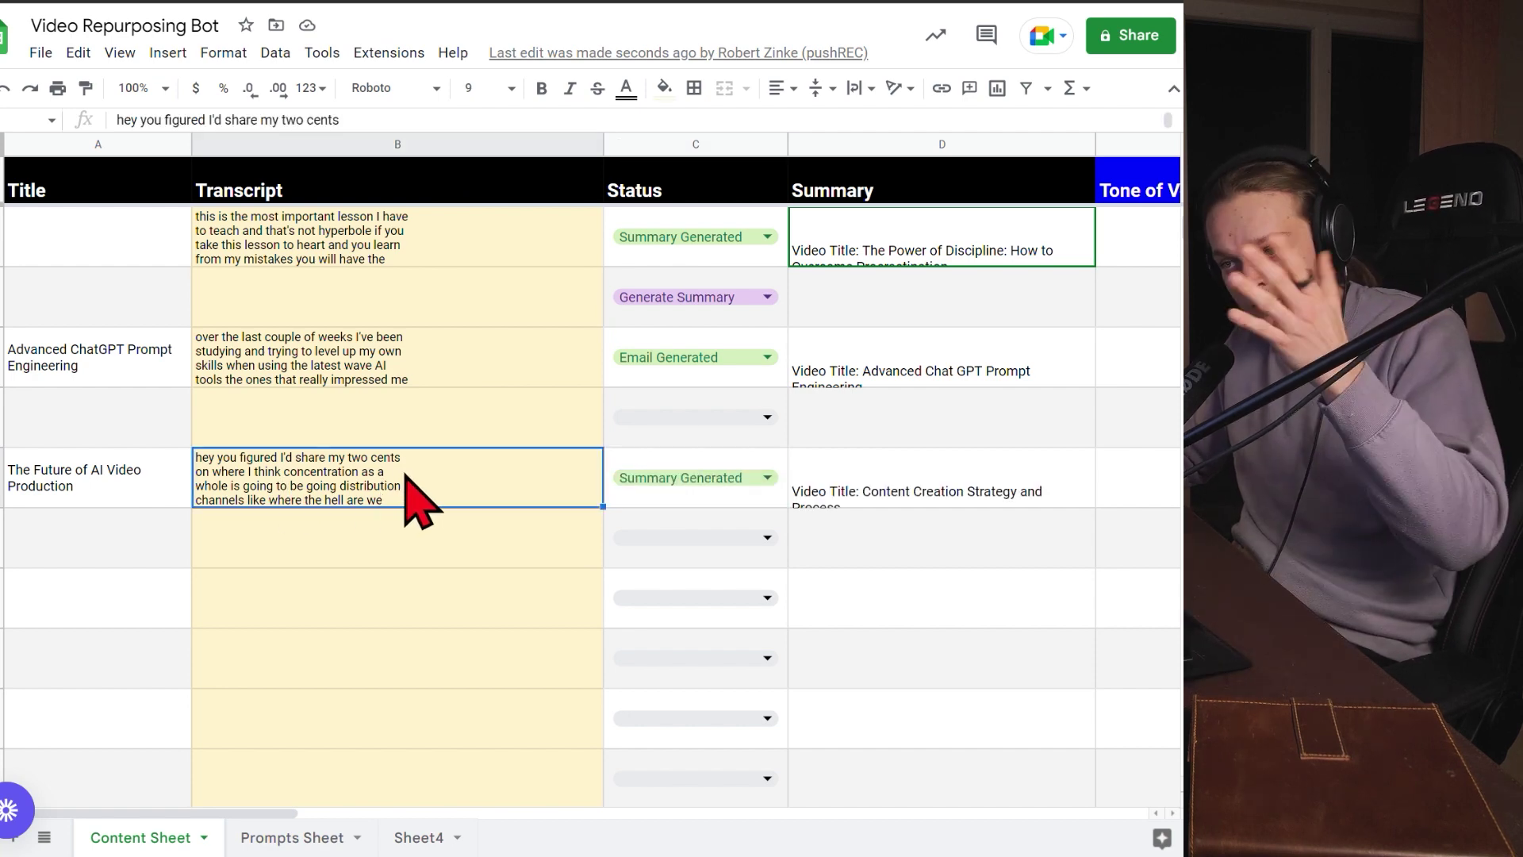
pyautogui.click(932, 496)
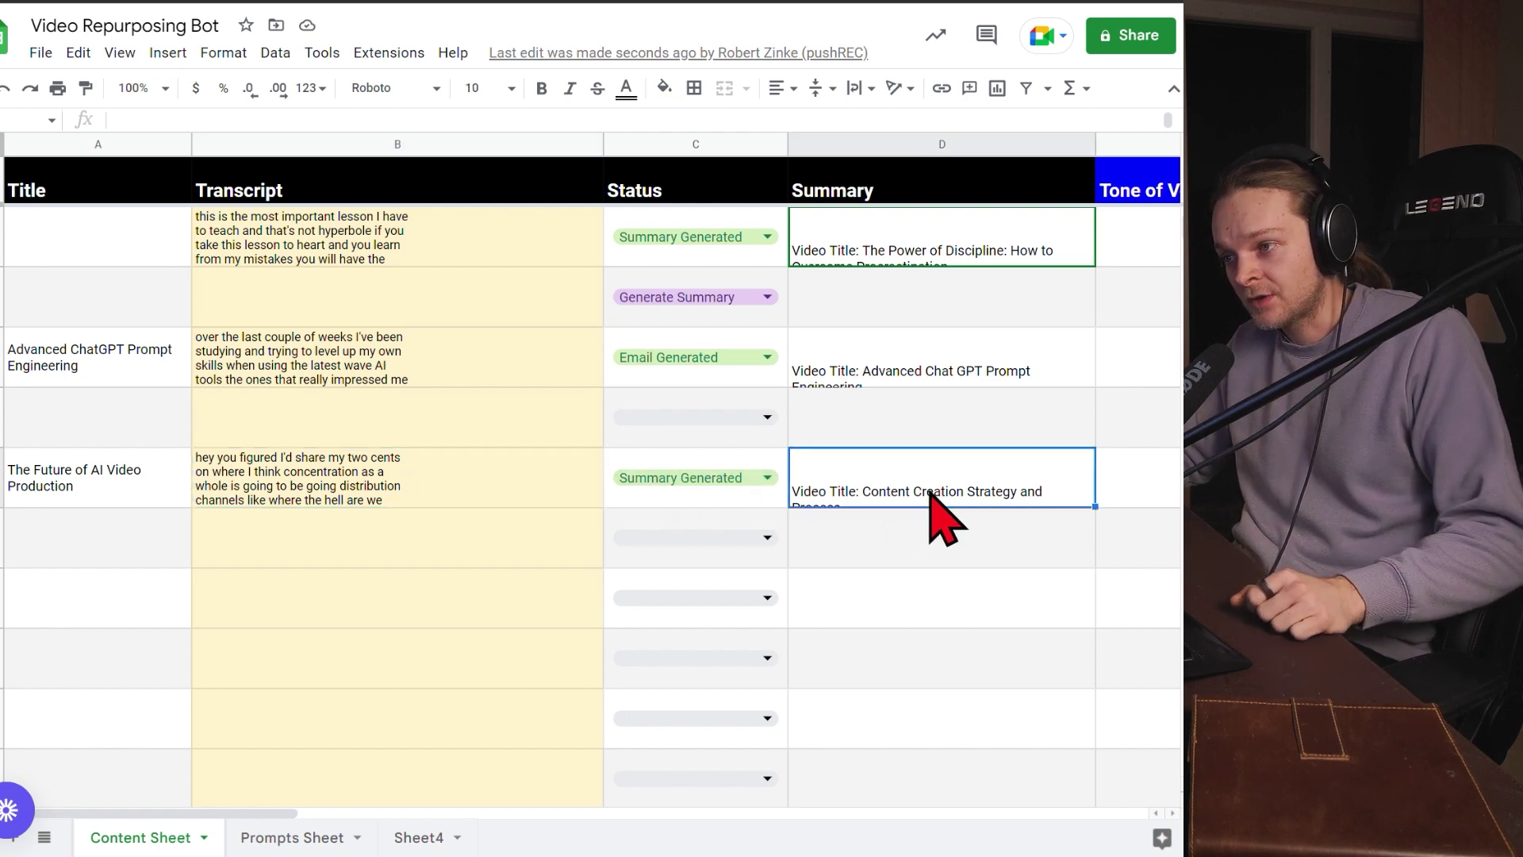
pyautogui.doubleClick(912, 492)
pyautogui.moveTo(912, 492); pyautogui.dragTo(978, 626)
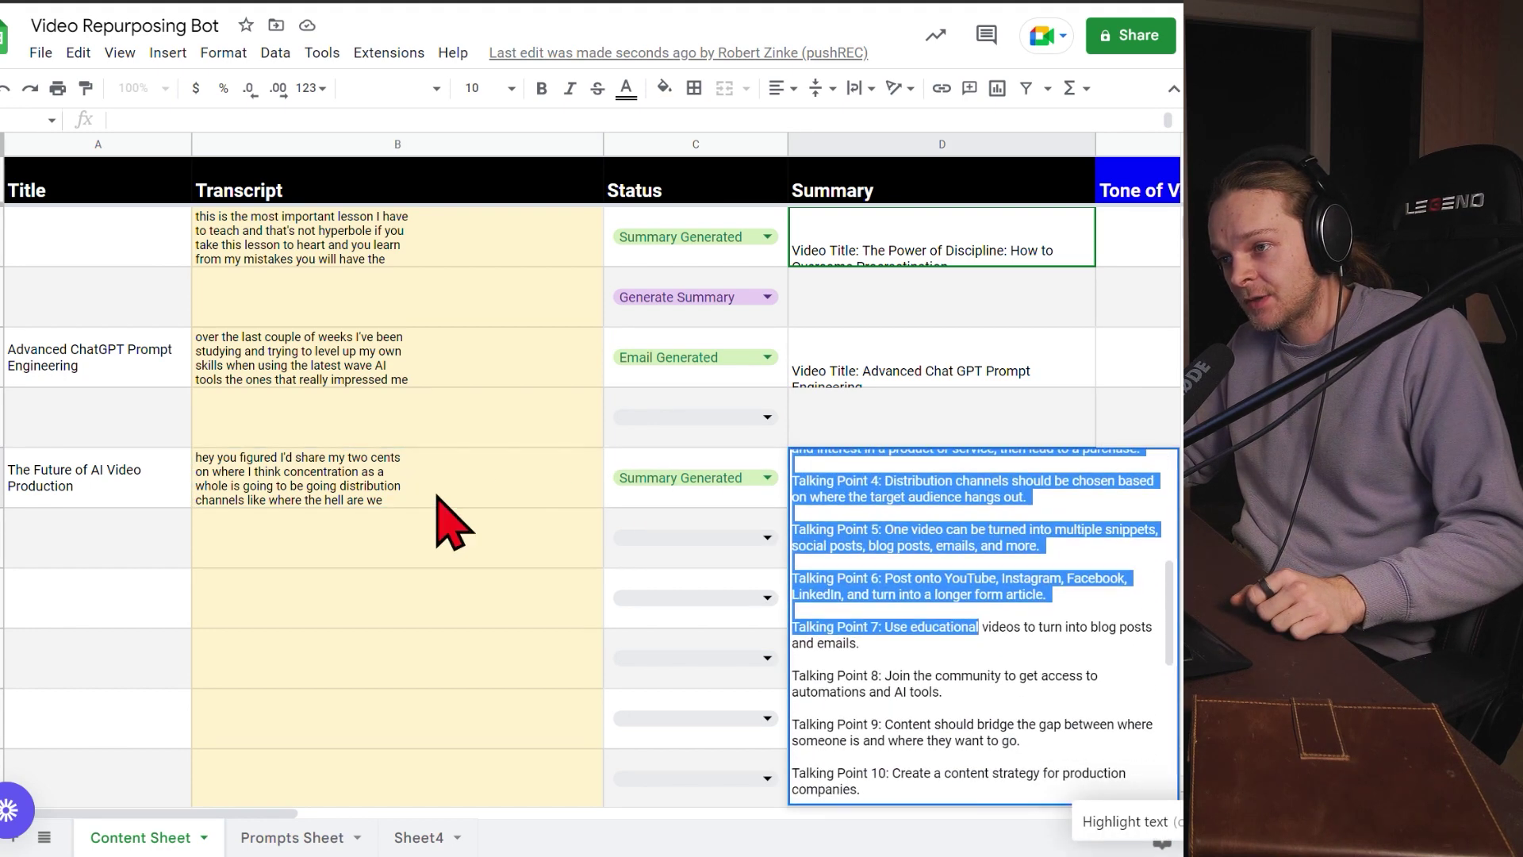
pyautogui.scroll(-5, 1024, 634)
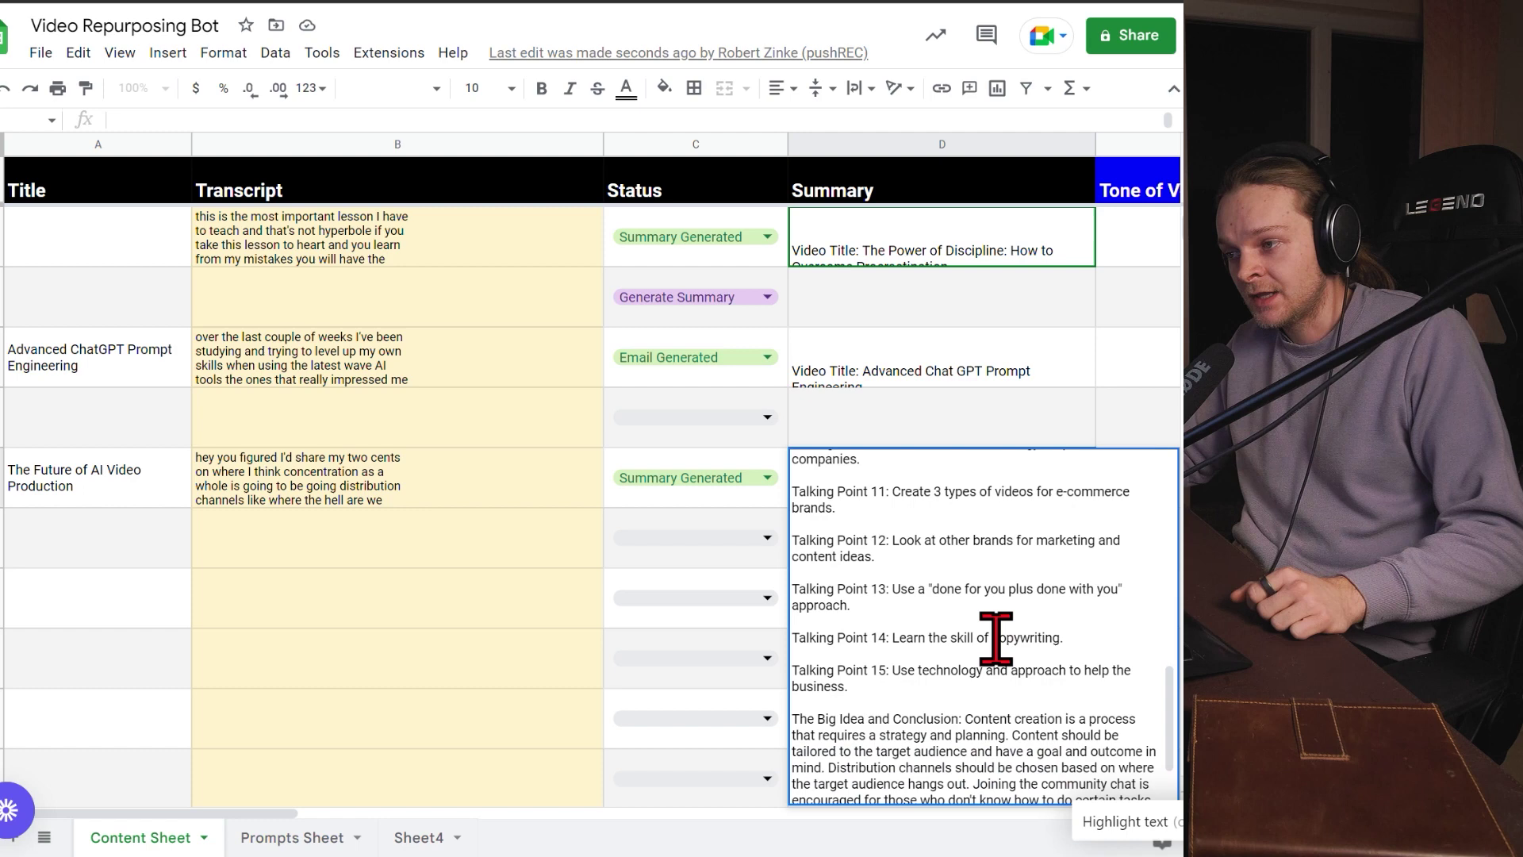
pyautogui.click(511, 559)
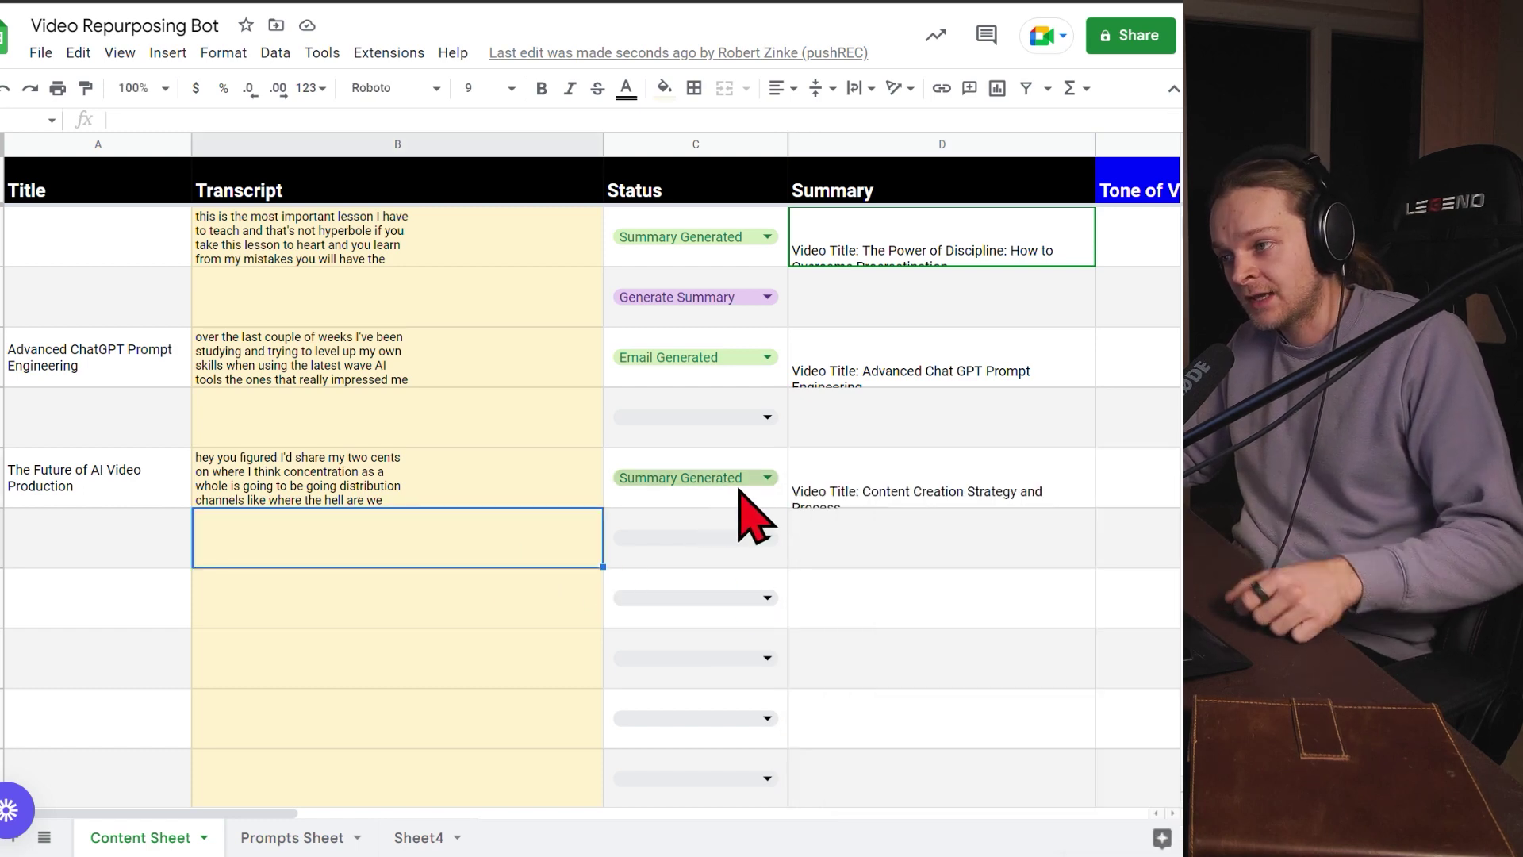
# Step: Enter "emotional visceral language" as the Tone of Voice for The Future of AI Video Production row
pyautogui.click(987, 493)
pyautogui.press('Right')
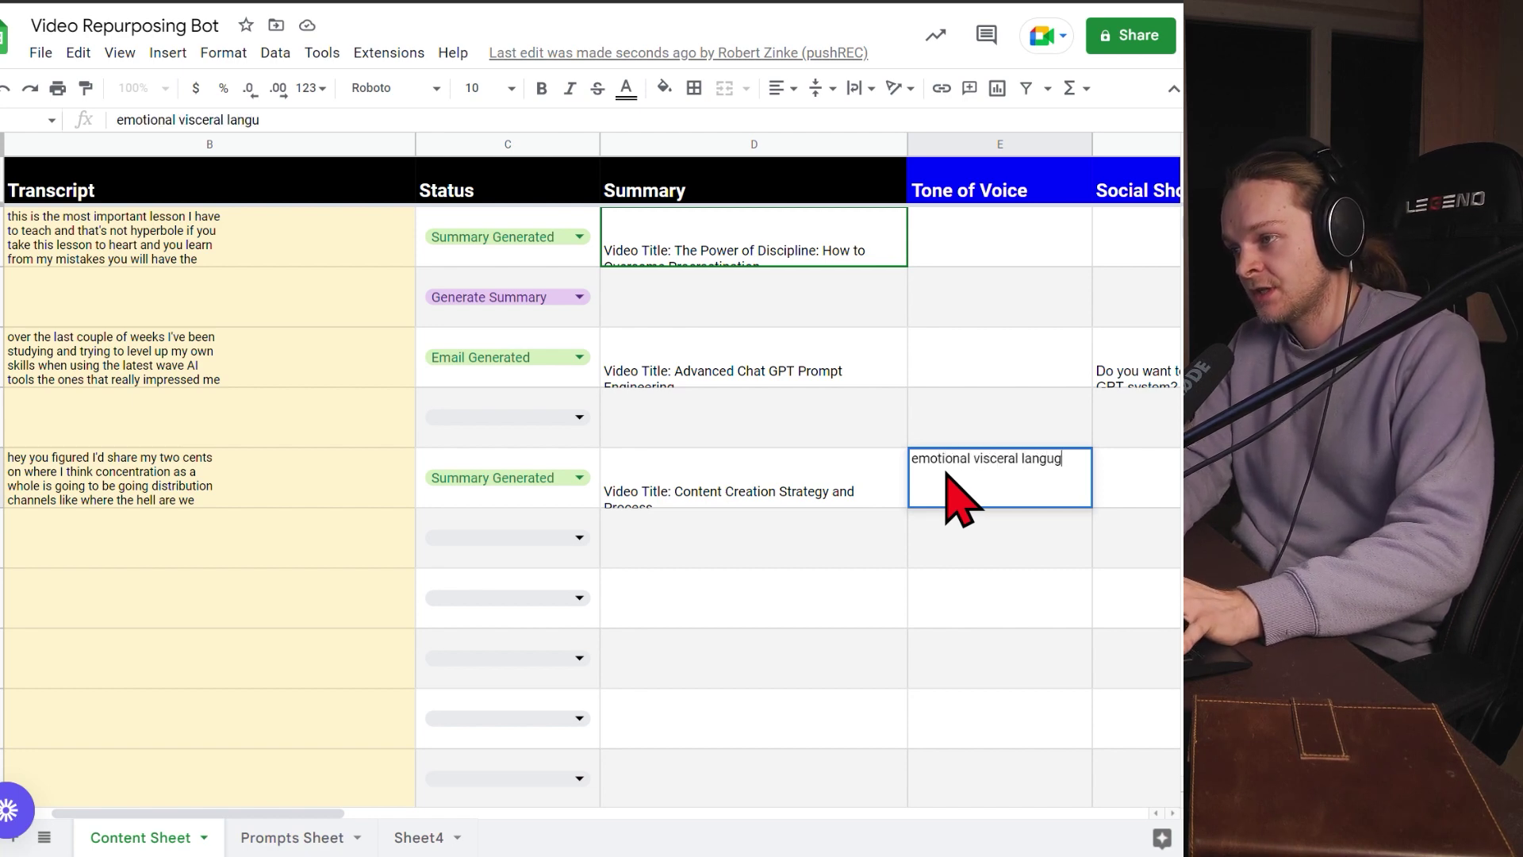
pyautogui.write('ge')
pyautogui.press('Return')
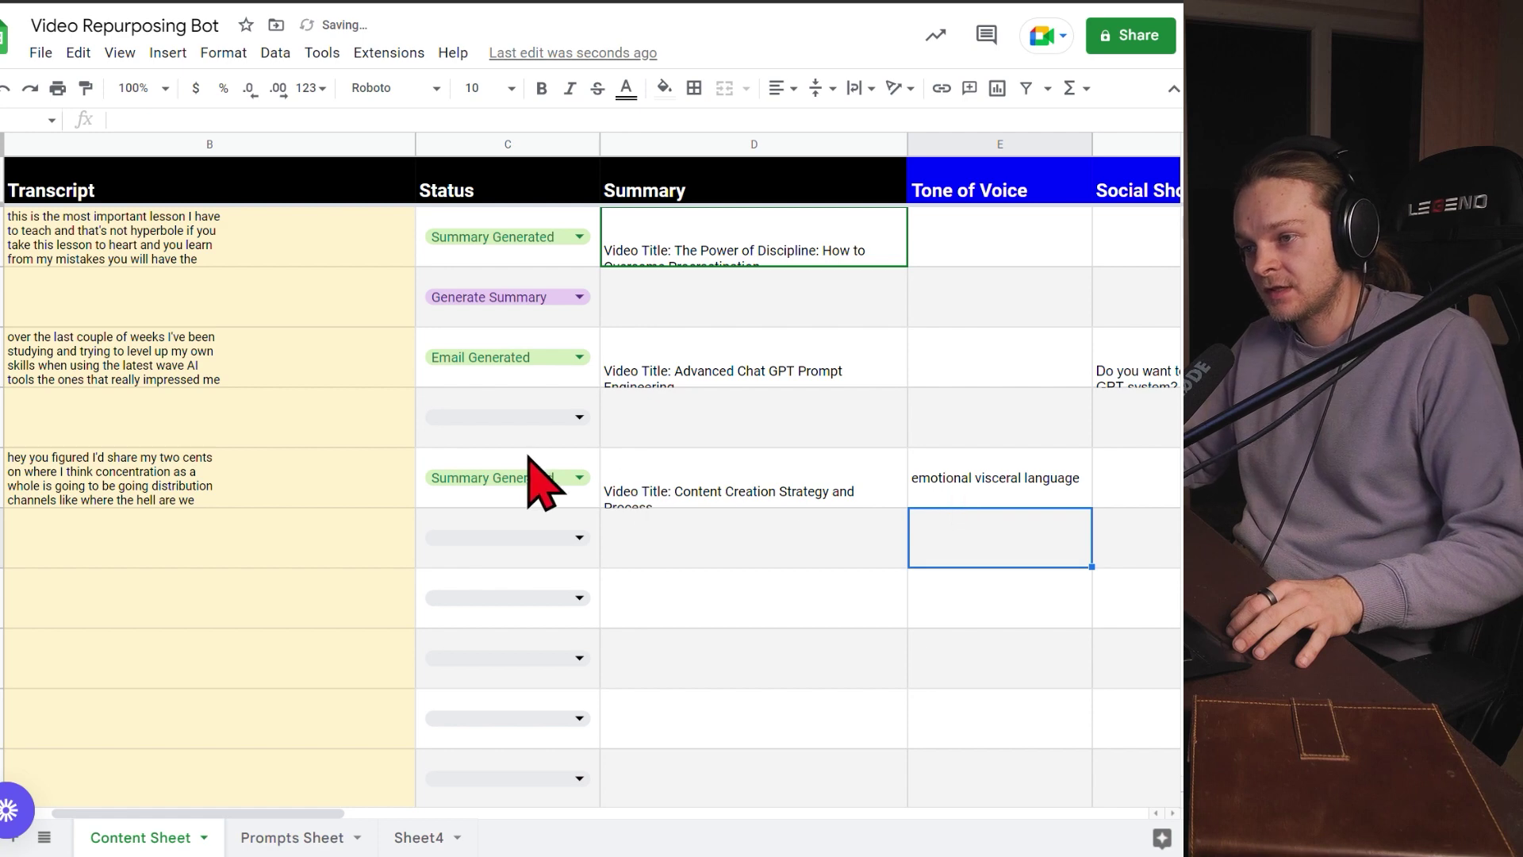
# Step: Set the Status of The Future of AI Video Production row to Generate All
pyautogui.click(524, 479)
pyautogui.click(527, 483)
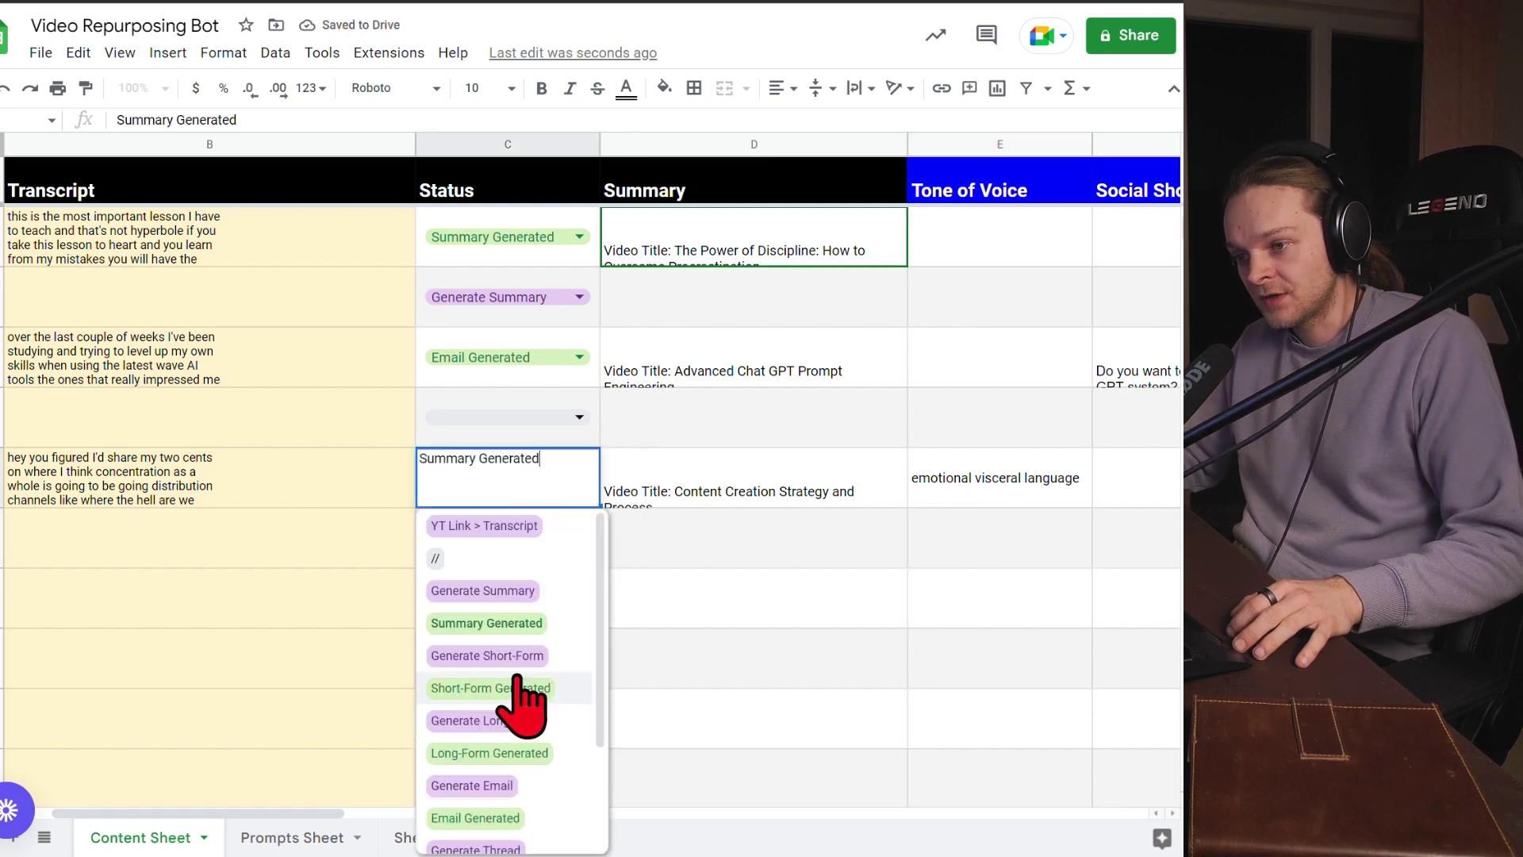
pyautogui.scroll(-2, 520, 702)
pyautogui.scroll(-1, 516, 674)
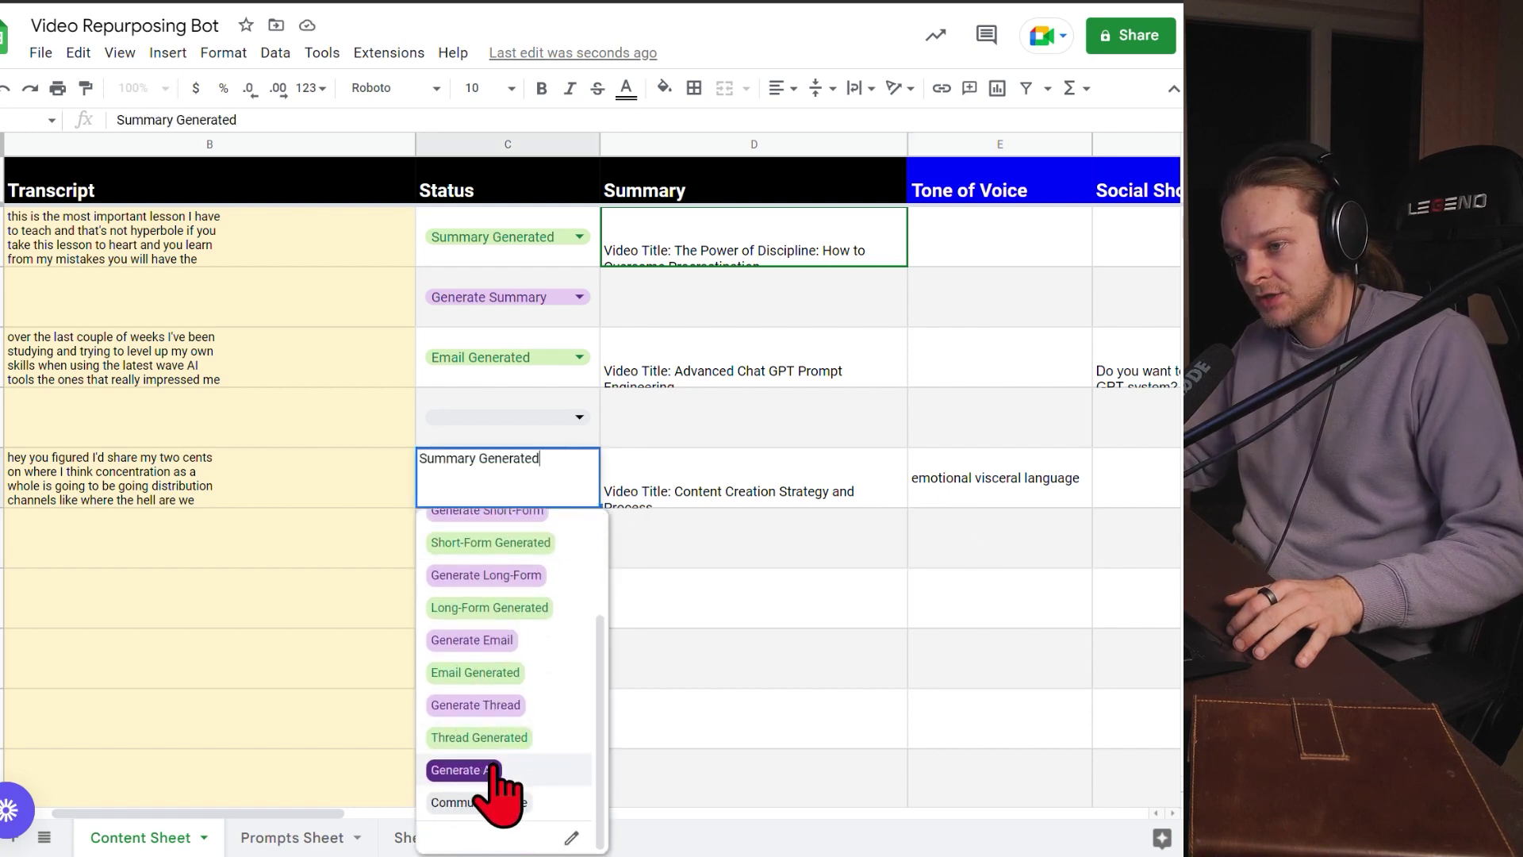
pyautogui.click(462, 769)
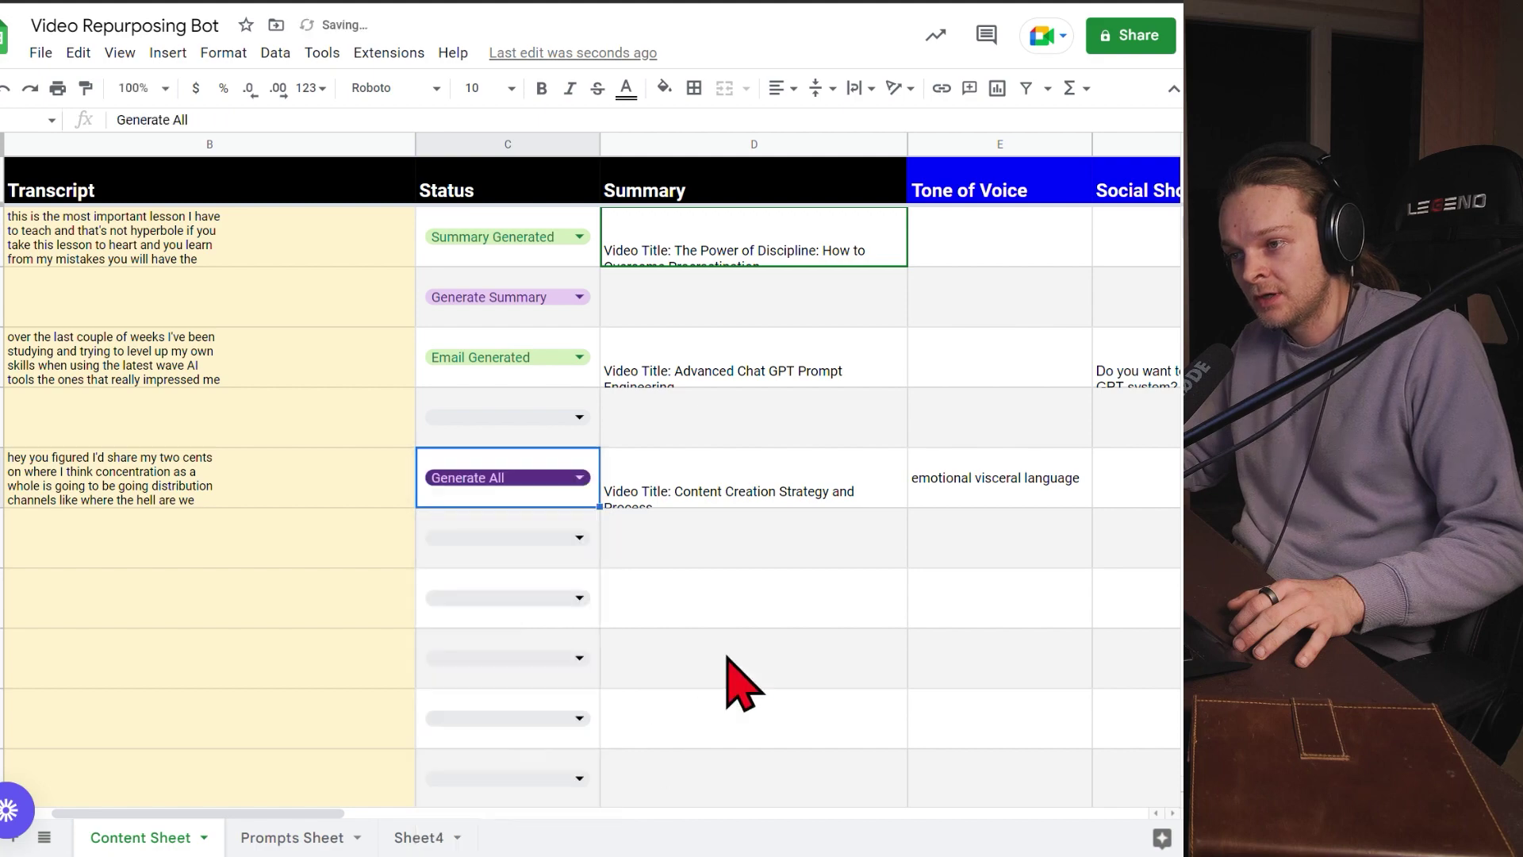
pyautogui.click(737, 484)
# Step: Check the scenario in Make, return to the spreadsheet and go to the row's Social Short-Form cell
pyautogui.click(214, 1)
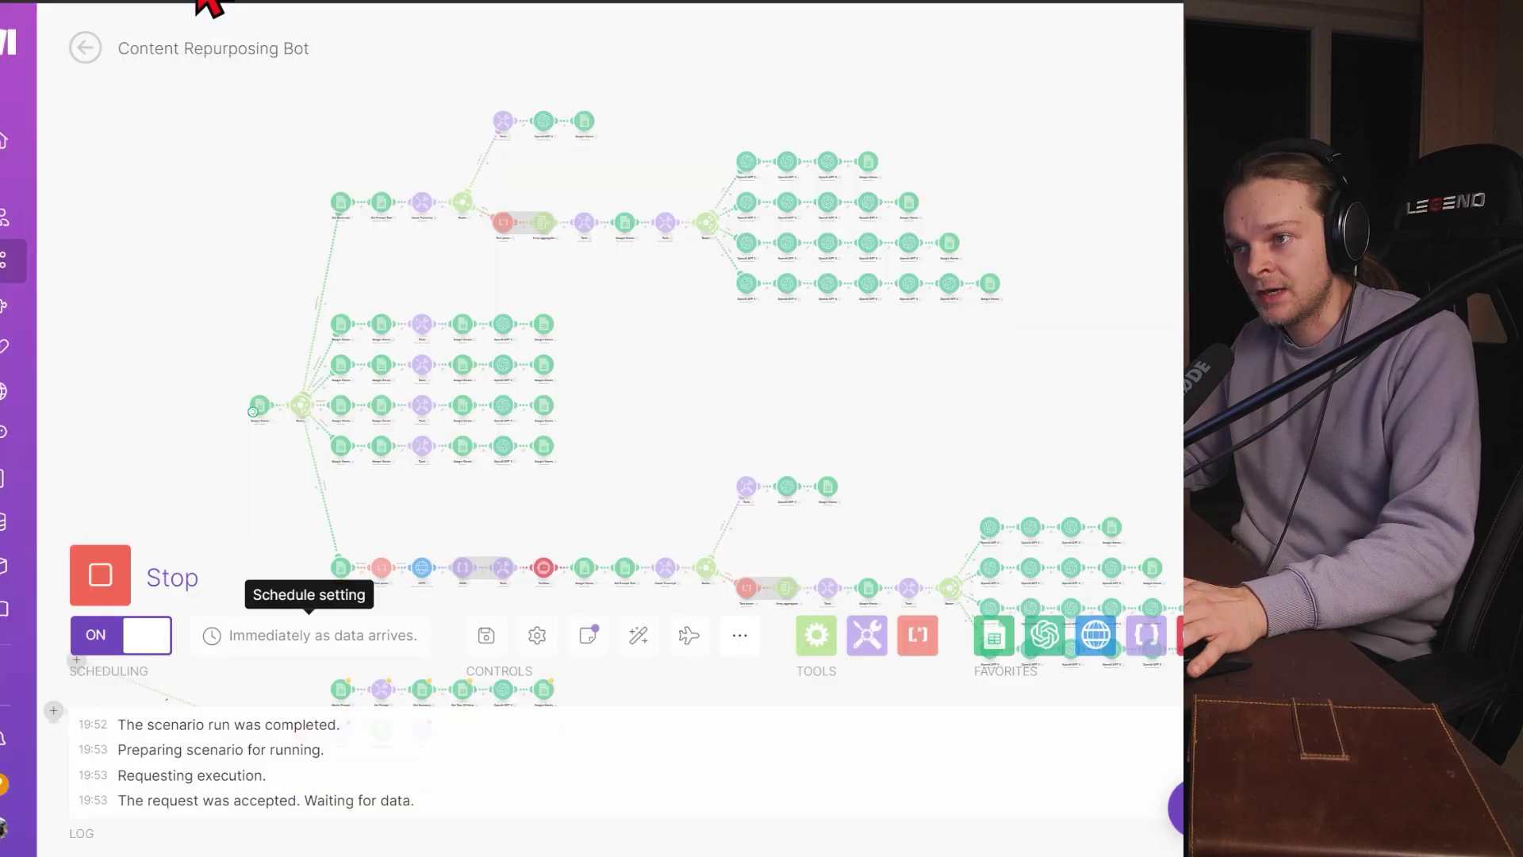
pyautogui.click(208, 4)
pyautogui.click(1051, 480)
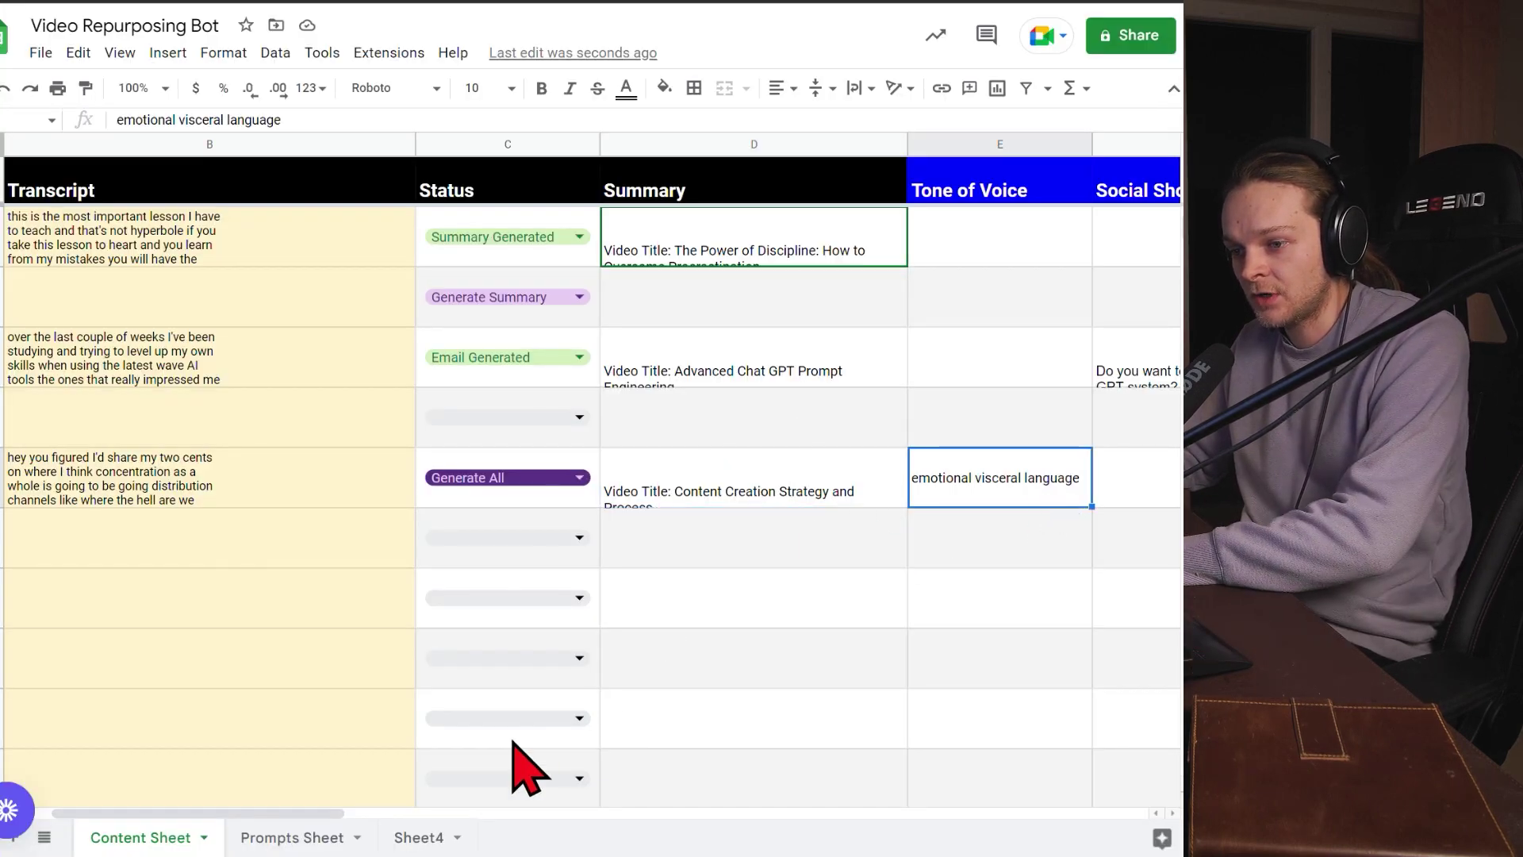
pyautogui.press('Right')
pyautogui.click(283, 485)
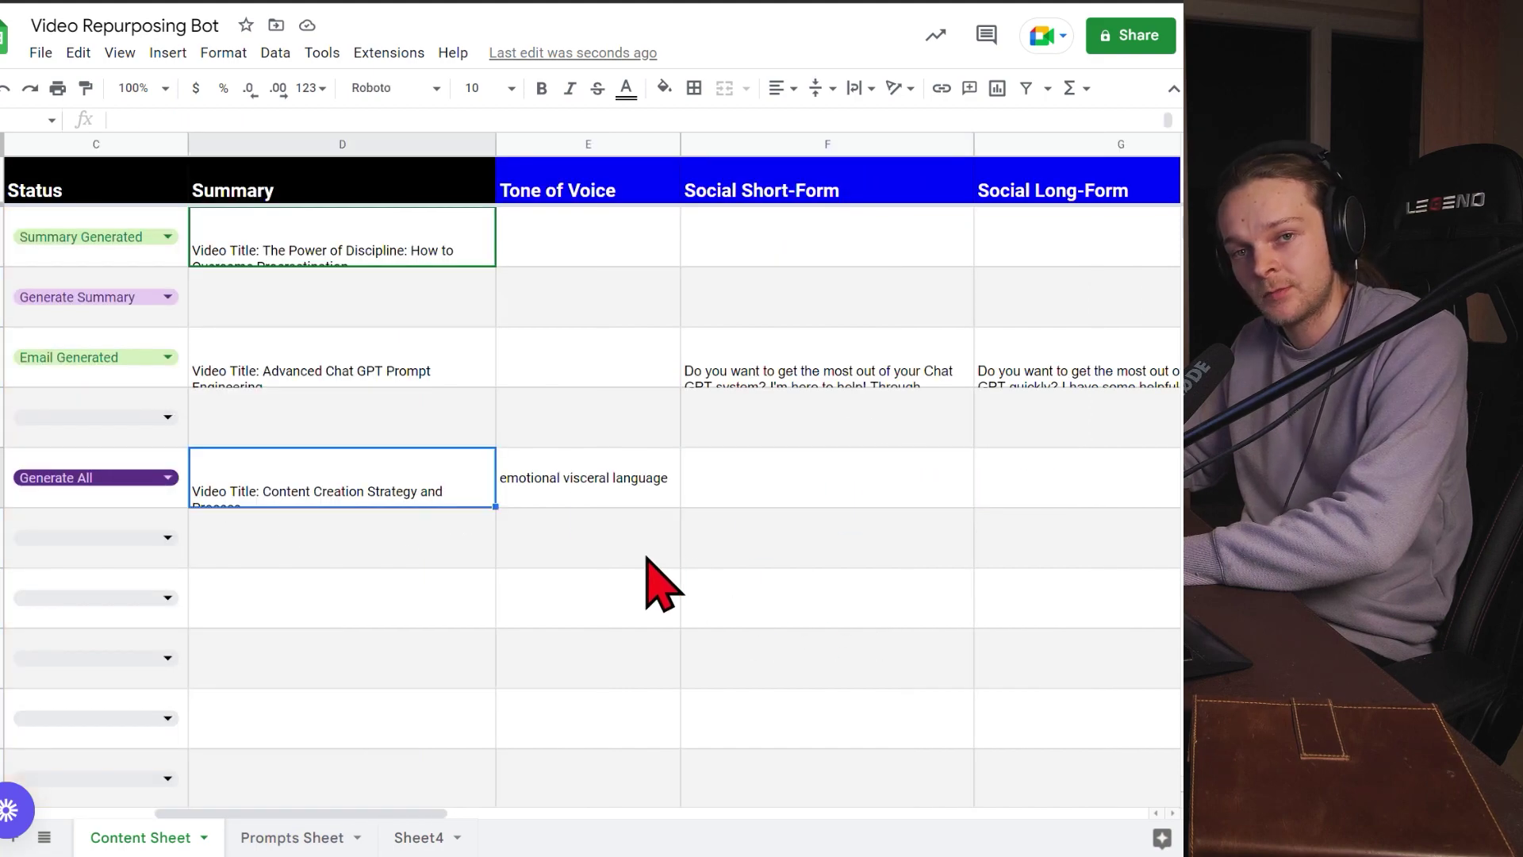
pyautogui.press('Right')
pyautogui.press('Right')
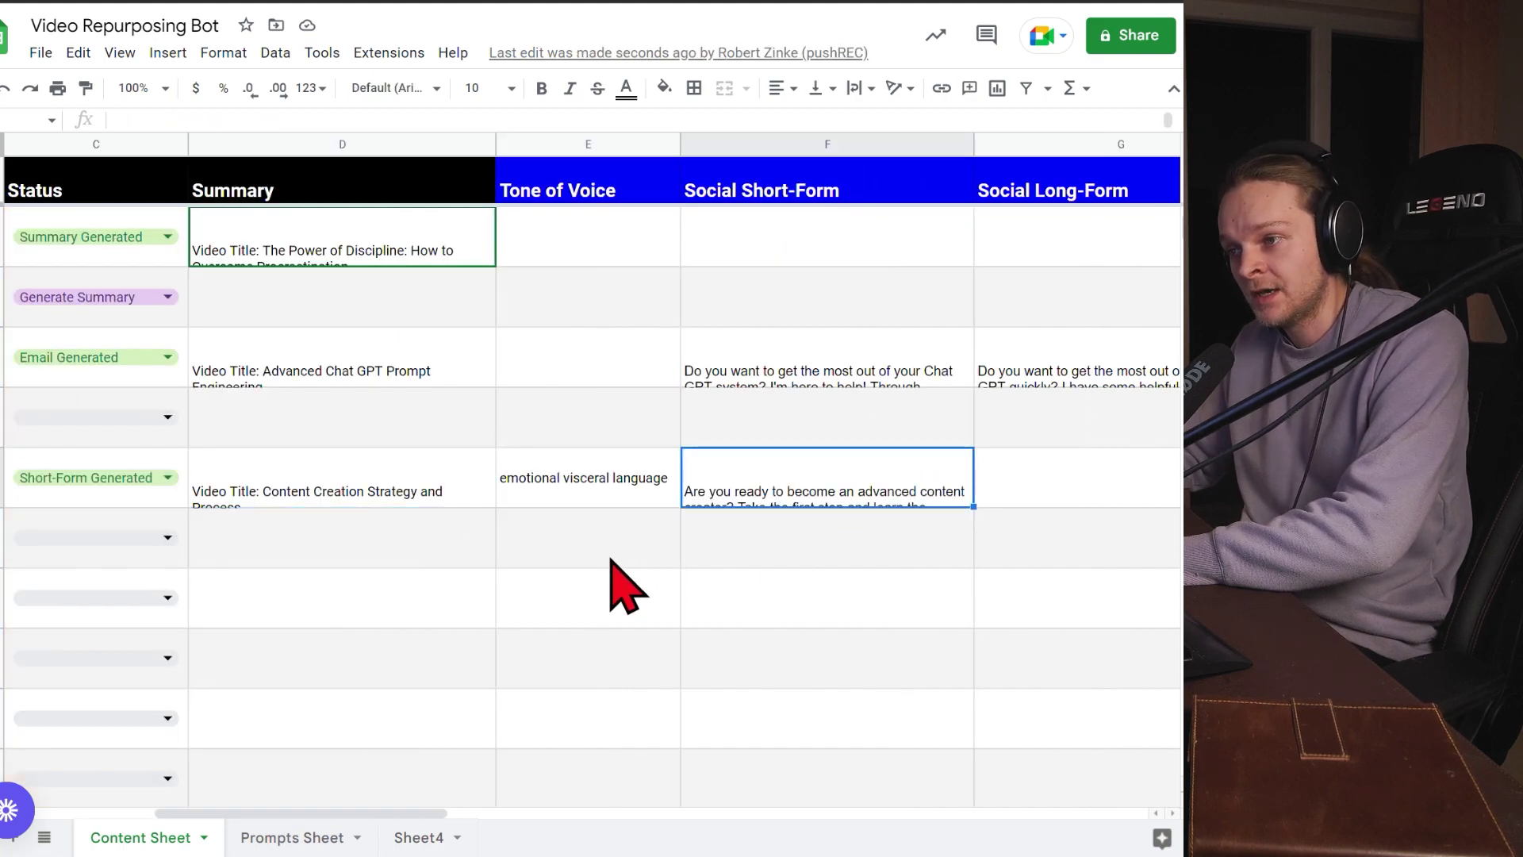
# Step: Open the row's Social Short-Form text and read through the generated post
pyautogui.doubleClick(779, 464)
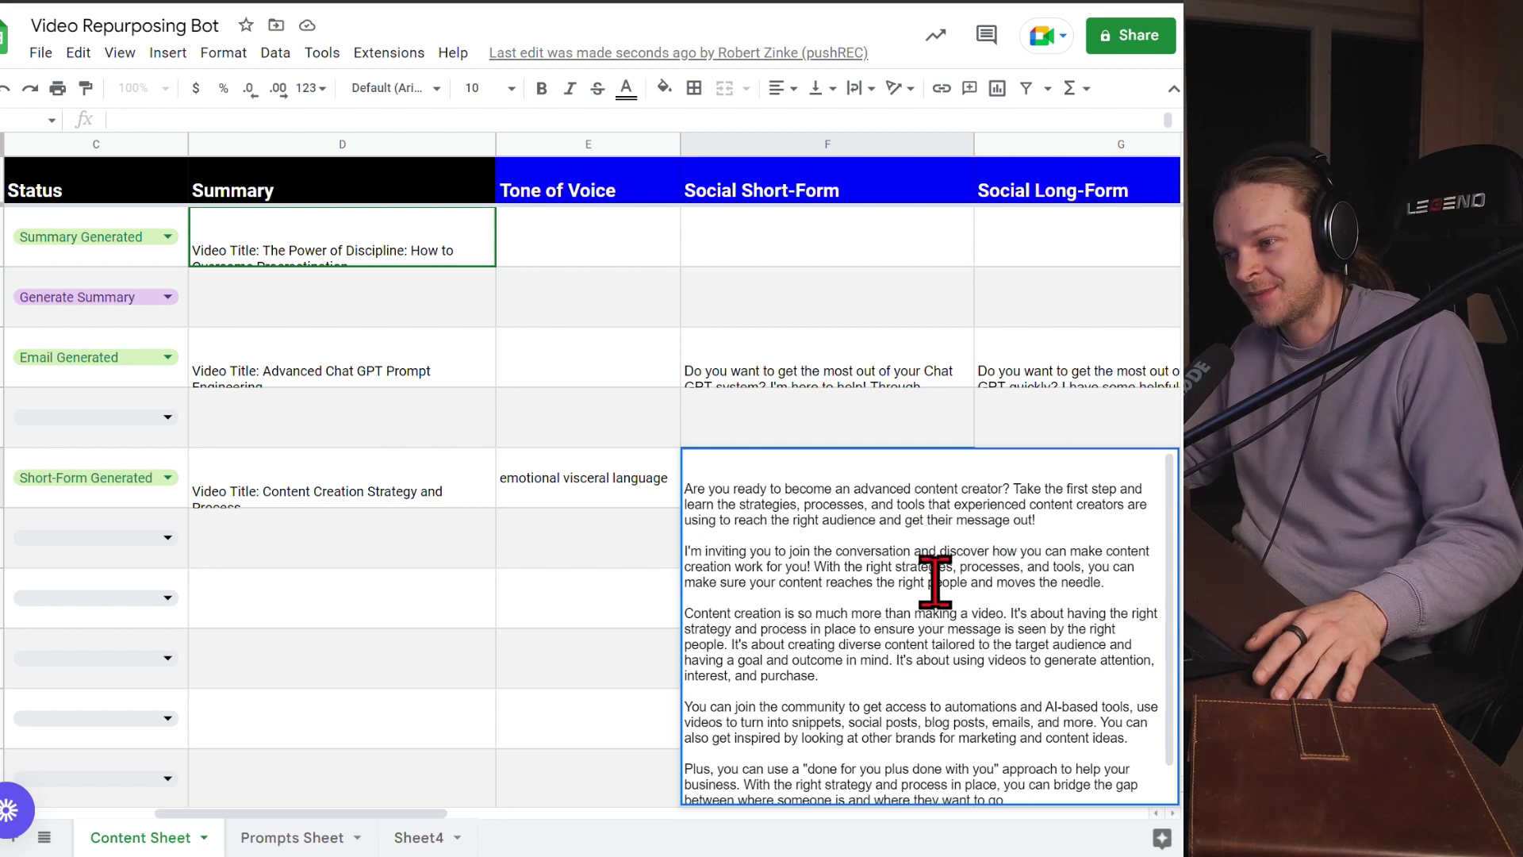
pyautogui.moveTo(919, 503); pyautogui.dragTo(1091, 736)
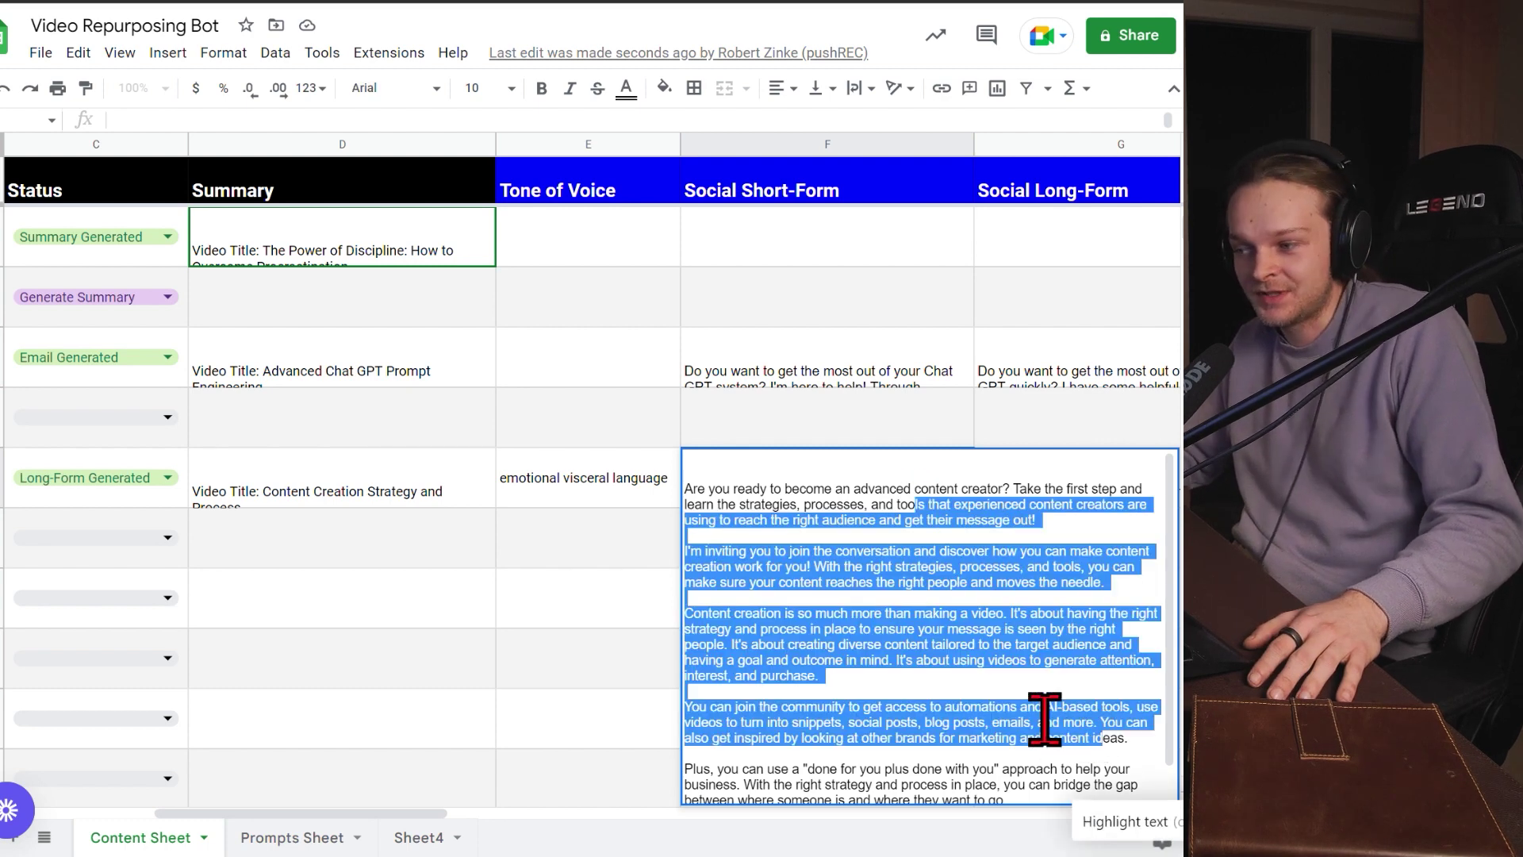
pyautogui.click(1027, 714)
pyautogui.scroll(-1, 1039, 717)
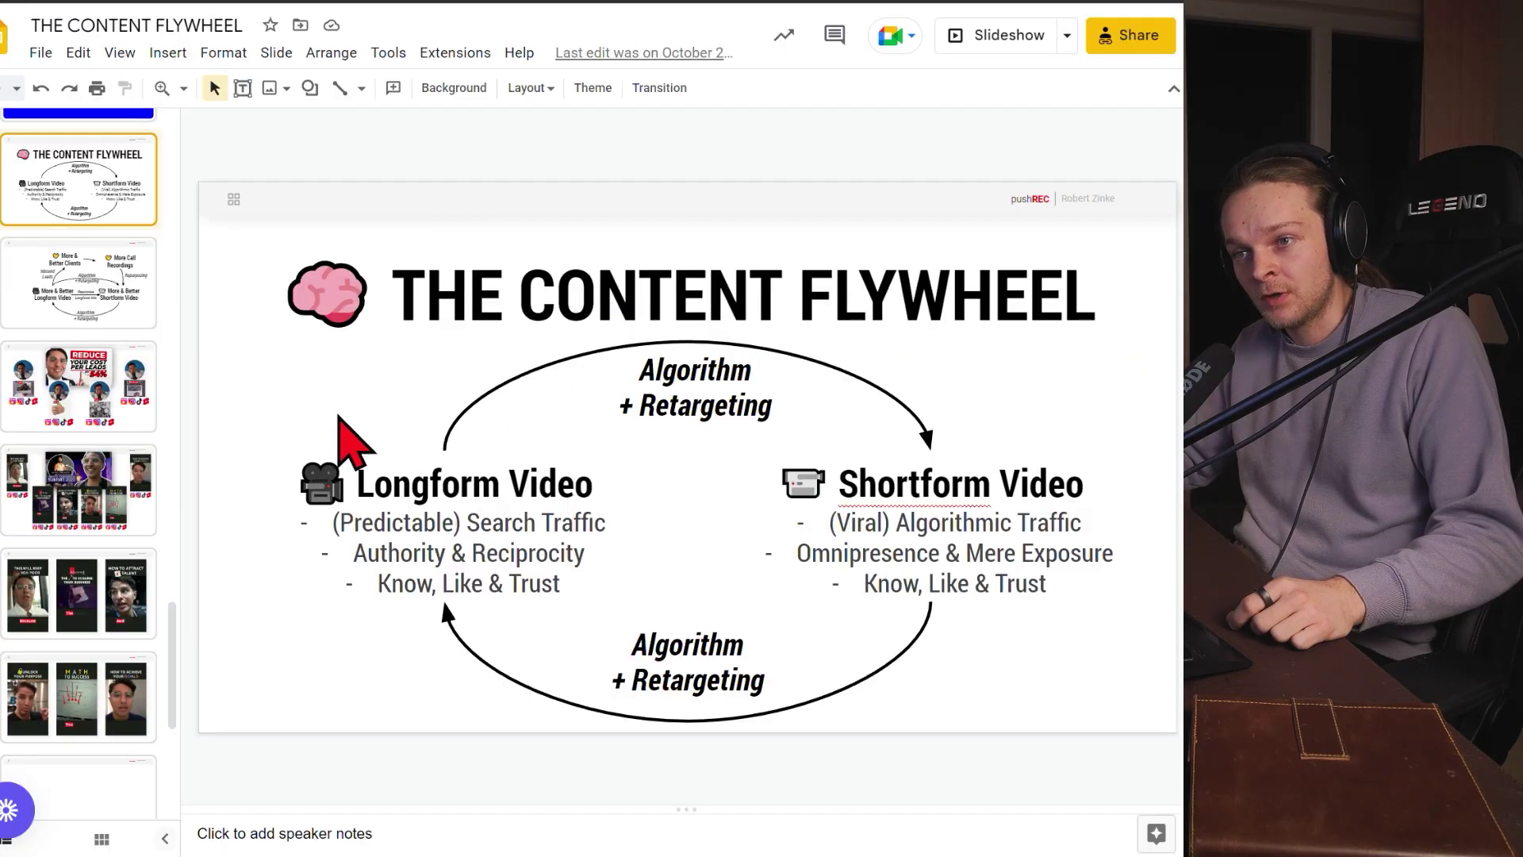
# Step: Show the two example slides of long videos cut into short clips in THE CONTENT FLYWHEEL presentation
pyautogui.click(73, 400)
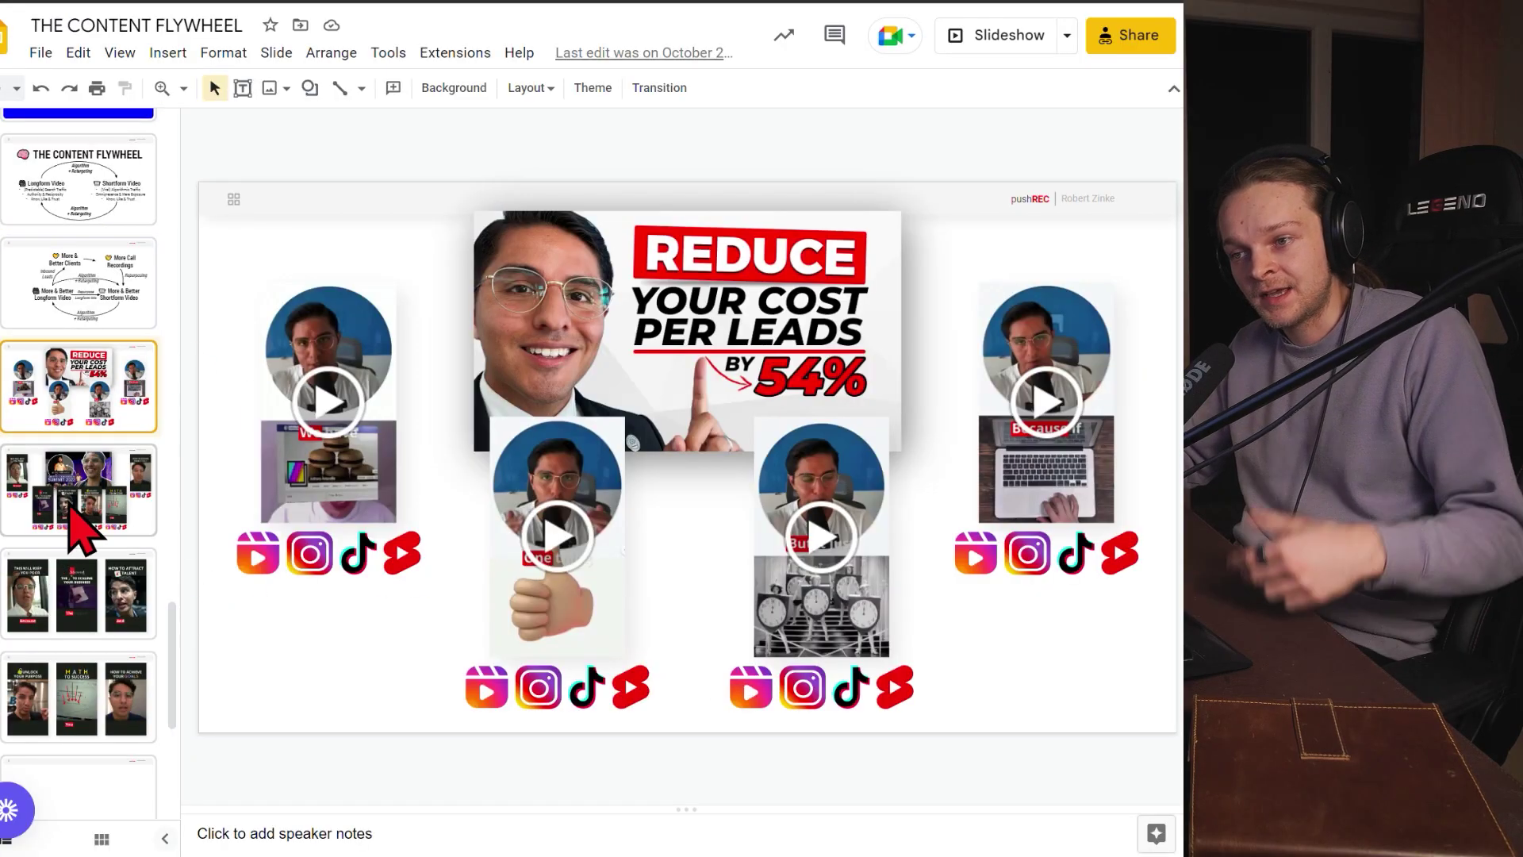
pyautogui.click(69, 505)
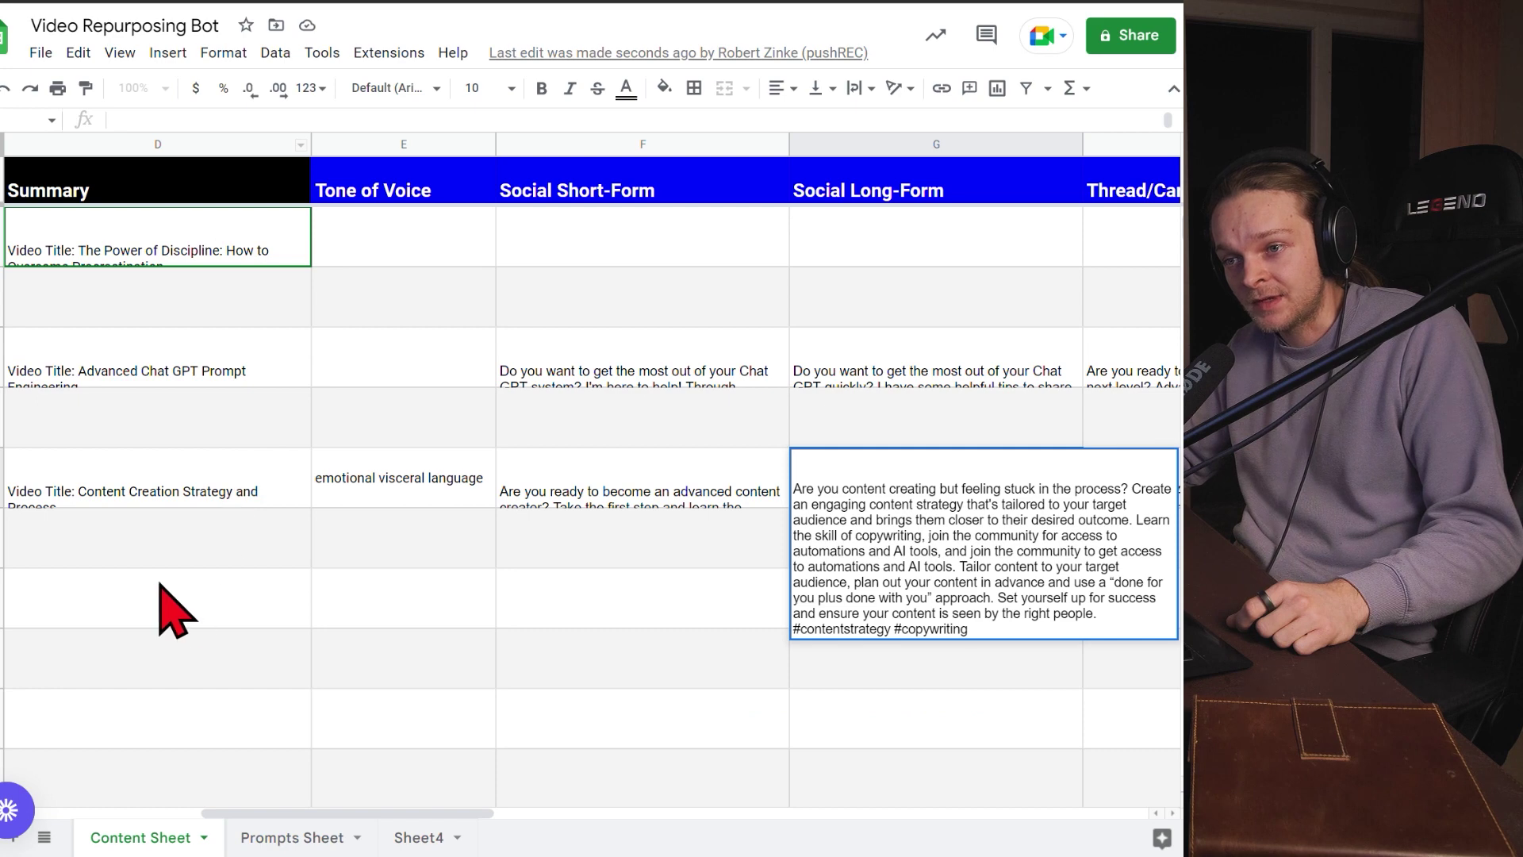
# Step: Go back to the Transcript column in the spreadsheet and select the empty cells below the last transcript
pyautogui.hscroll(-10, 163, 591)
pyautogui.click(361, 563)
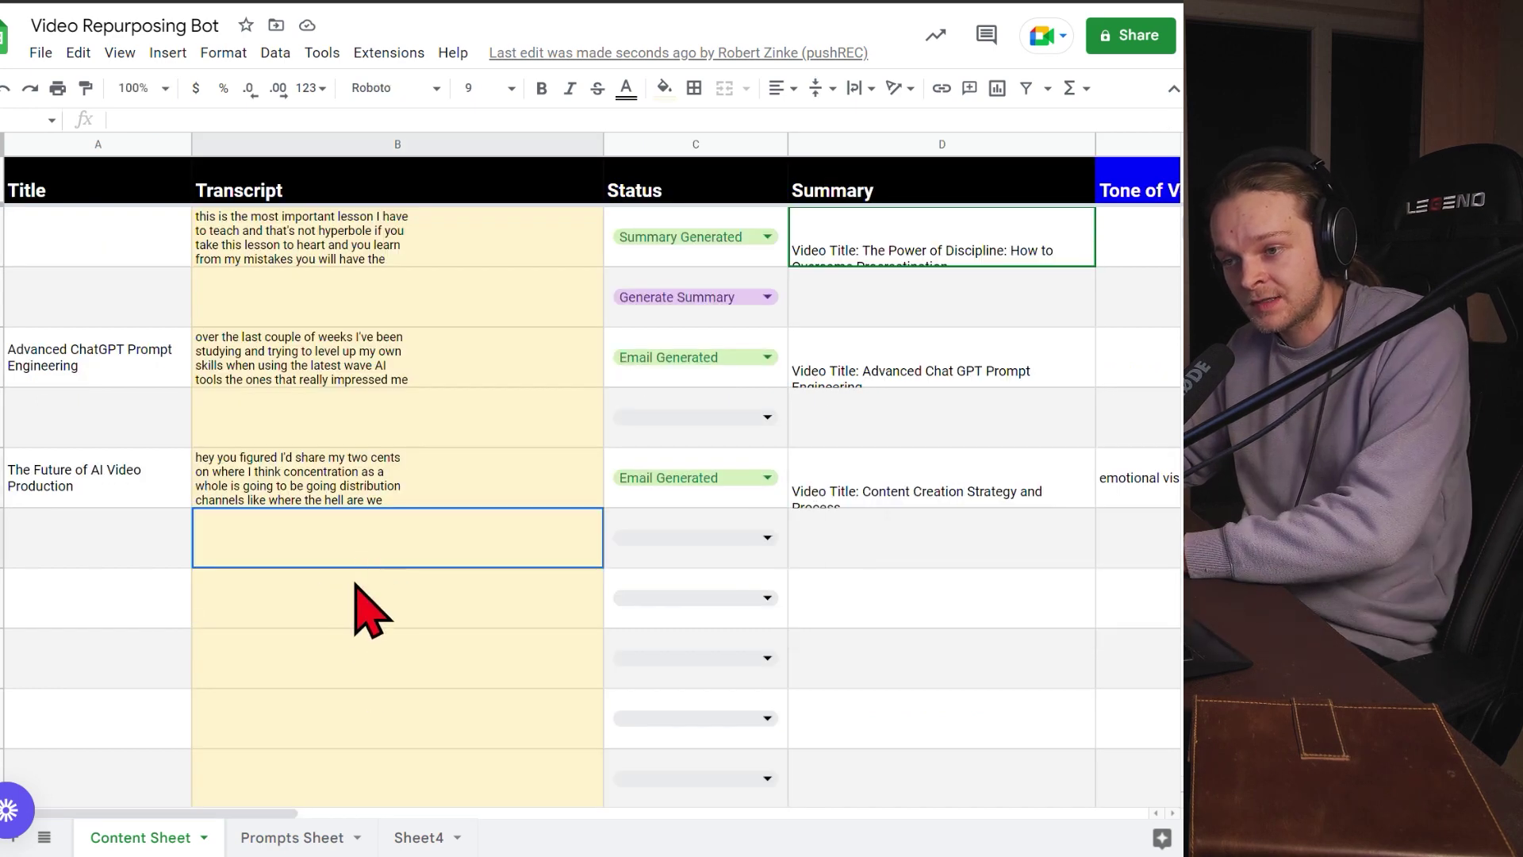
pyautogui.moveTo(355, 585); pyautogui.dragTo(367, 768)
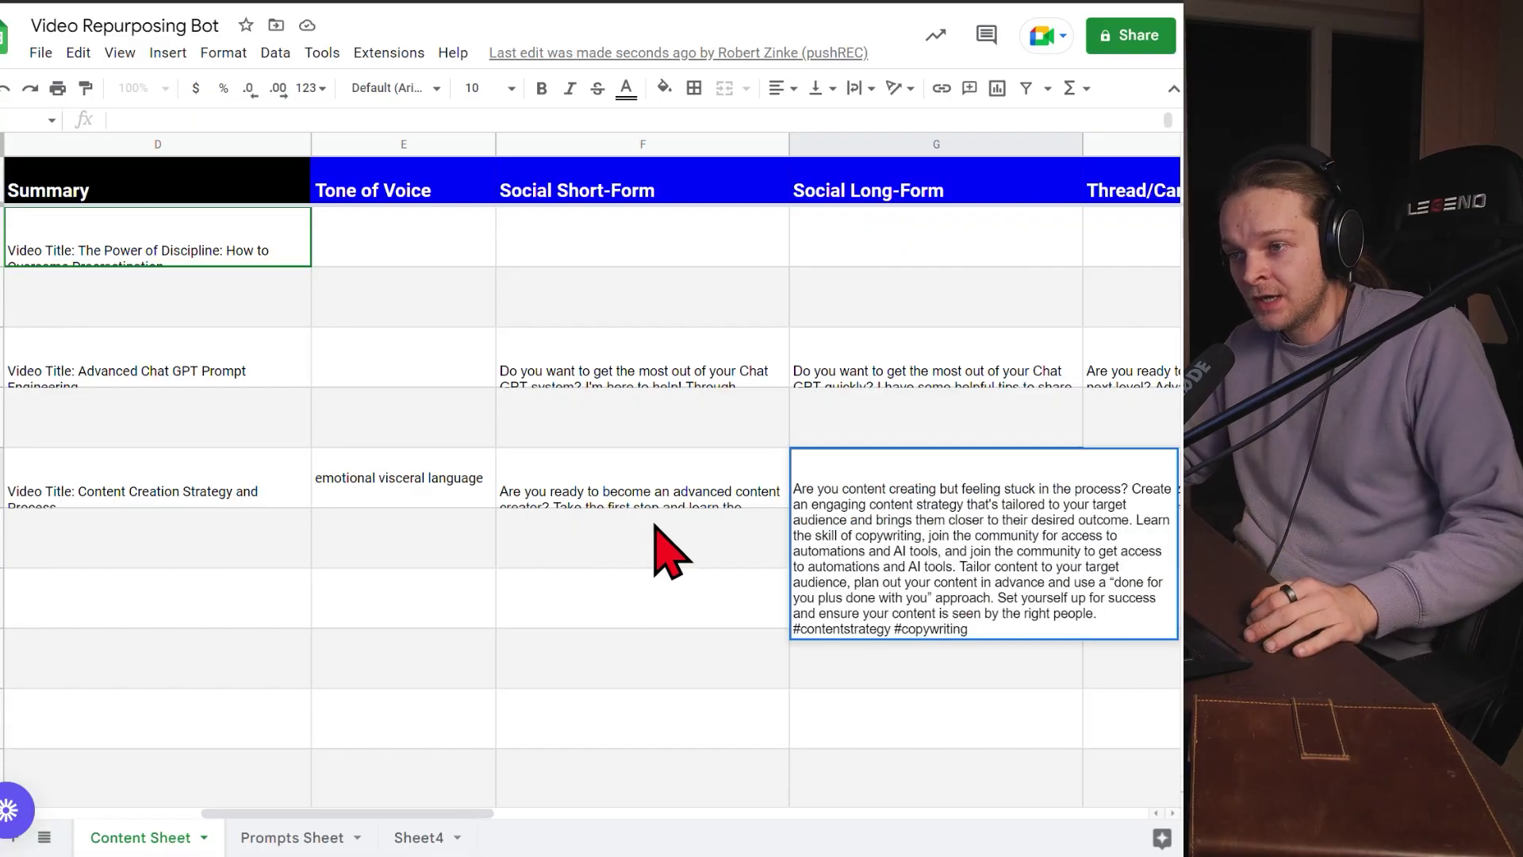
# Step: Read the generated Social Long-Form post of The Future of AI Video Production row and move on to its Thread/Carousel cell
pyautogui.click(632, 575)
pyautogui.click(889, 474)
pyautogui.doubleClick(890, 474)
pyautogui.tripleClick(938, 521)
pyautogui.click(1010, 634)
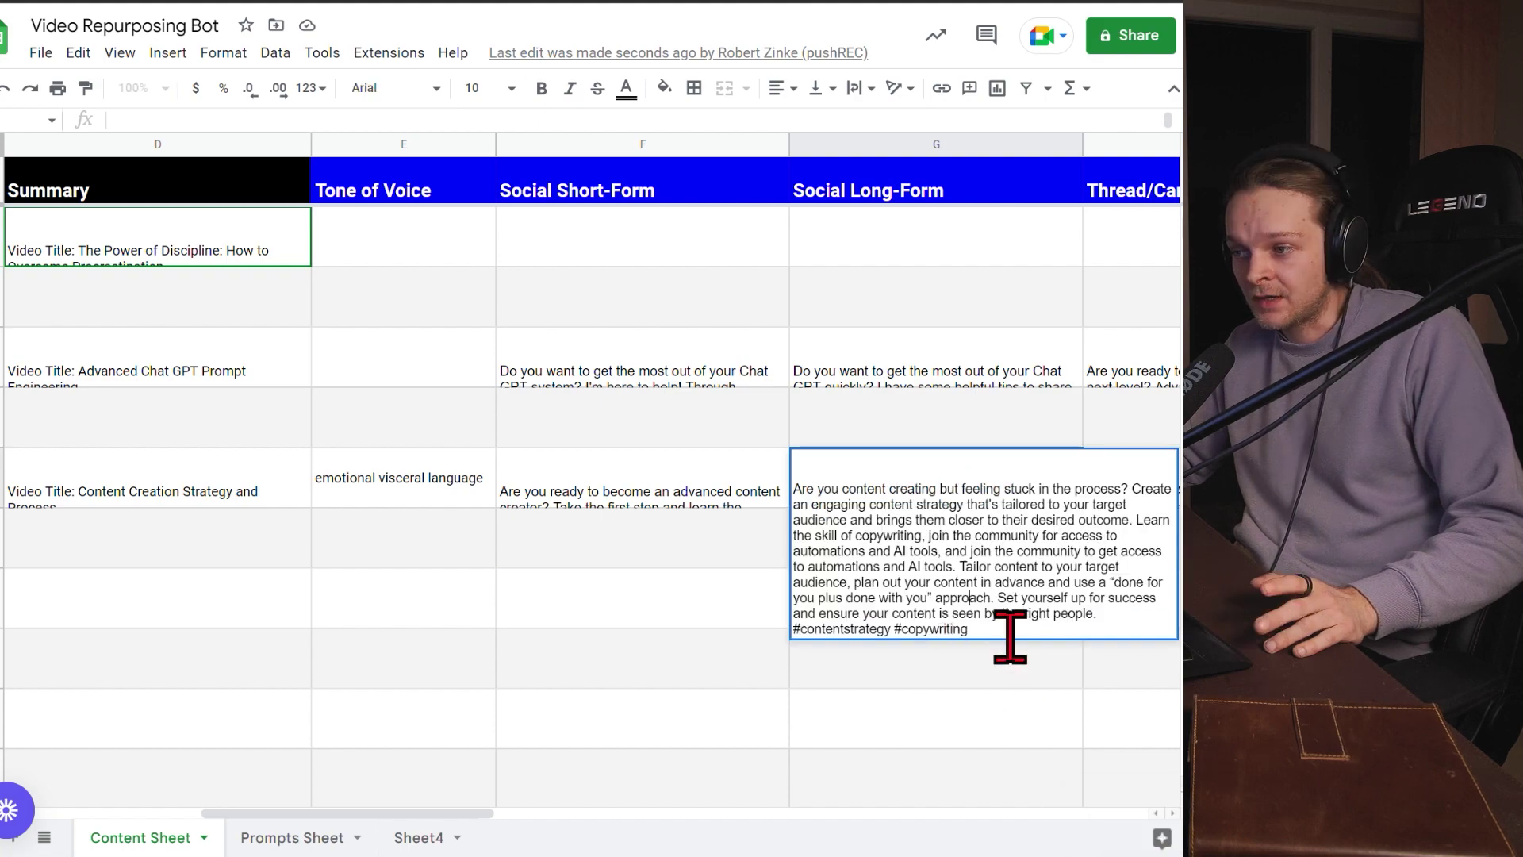
pyautogui.click(743, 502)
pyautogui.click(947, 478)
pyautogui.press('Right')
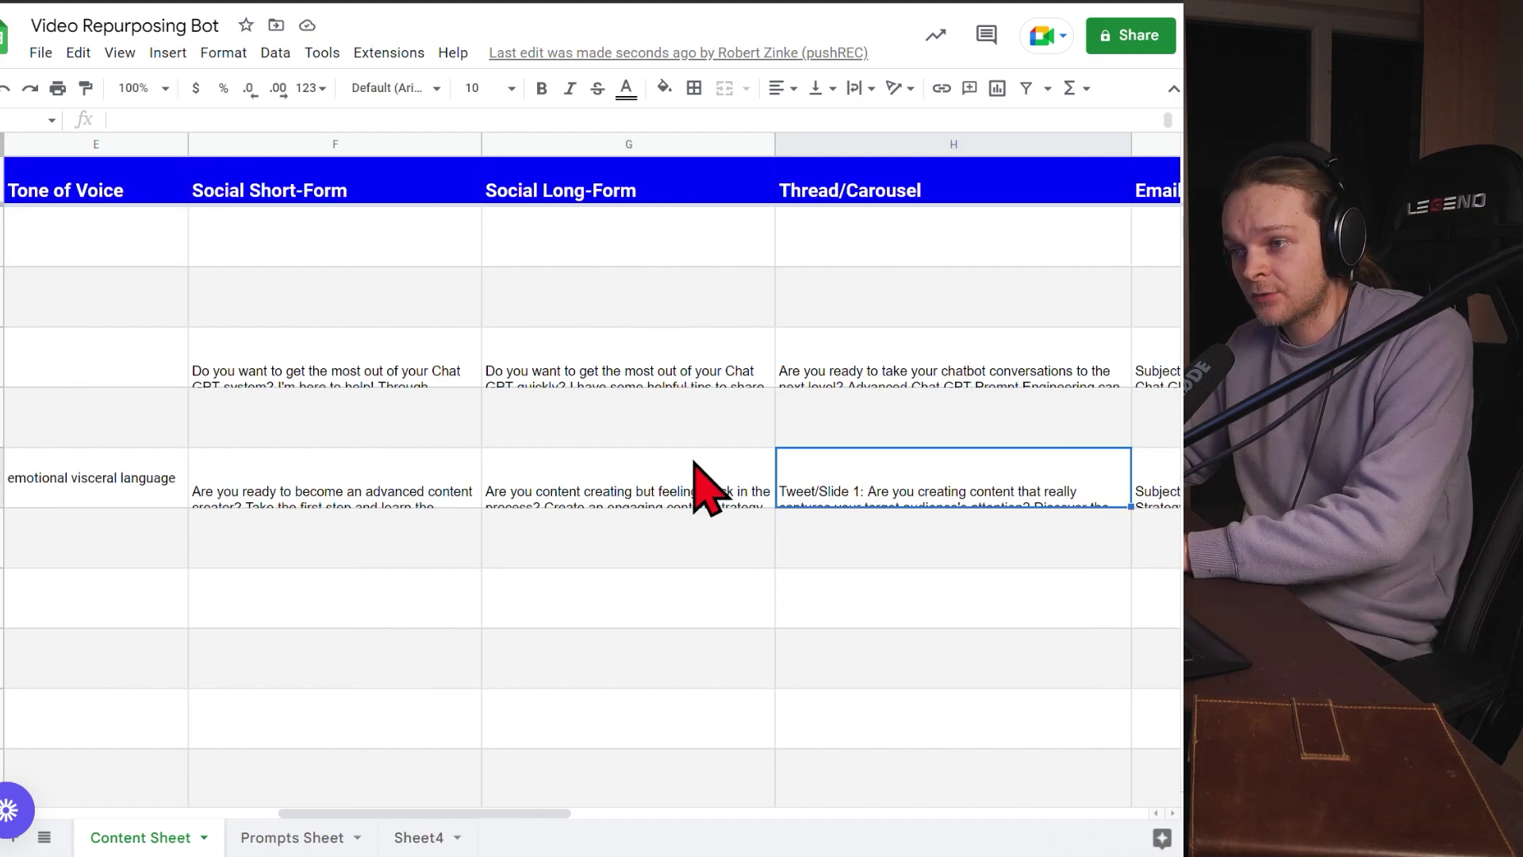
# Step: Set the Status of The Future of AI Video Production row to Generate Long-Form
pyautogui.press('Left')
pyautogui.press('Left')
pyautogui.press('Left')
pyautogui.press('Left')
pyautogui.press('Left')
pyautogui.press('Left')
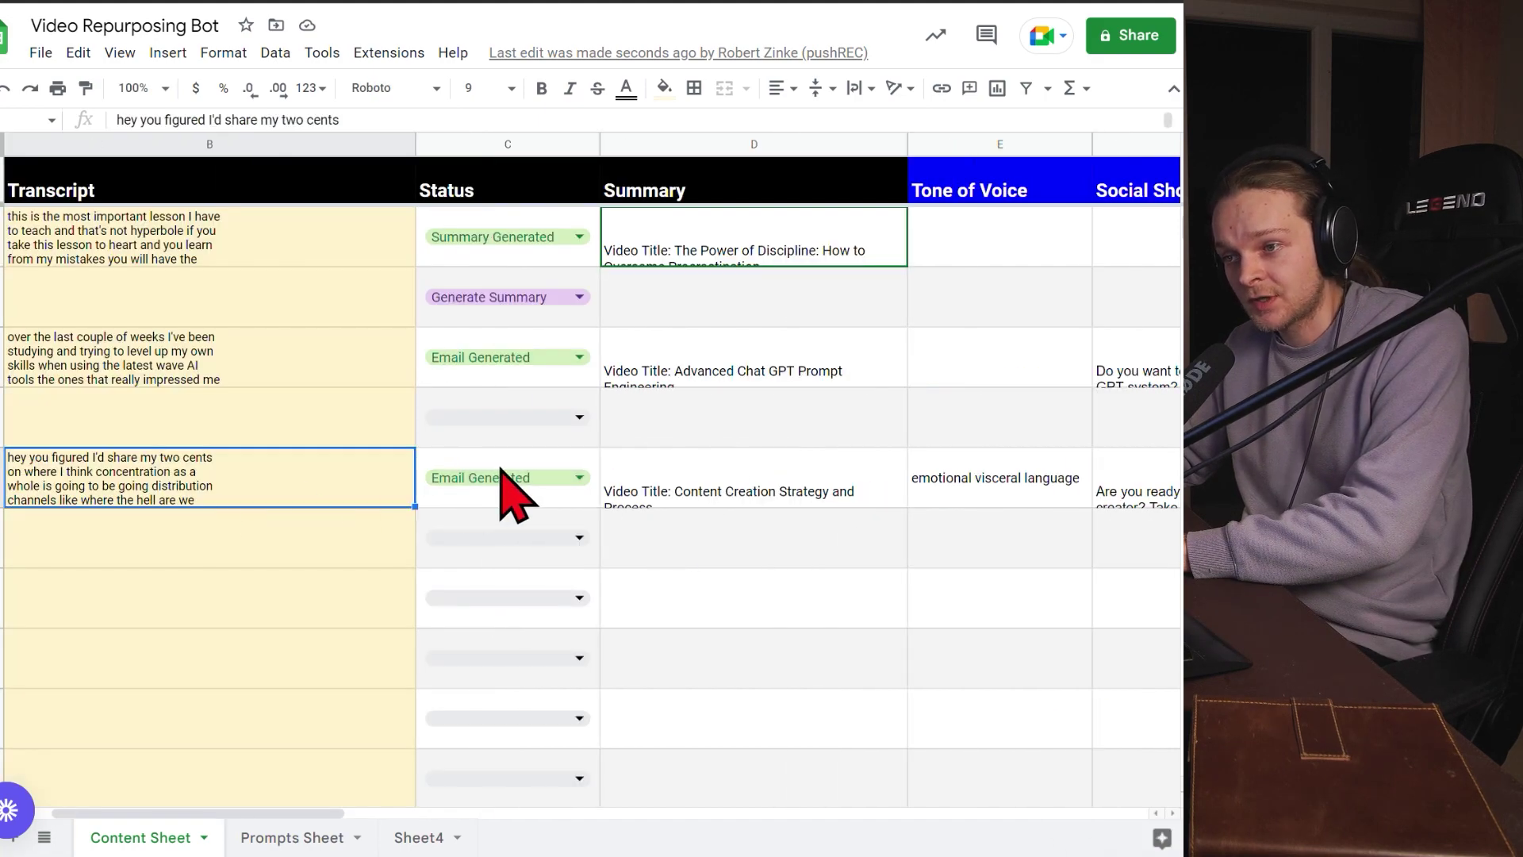
pyautogui.click(506, 480)
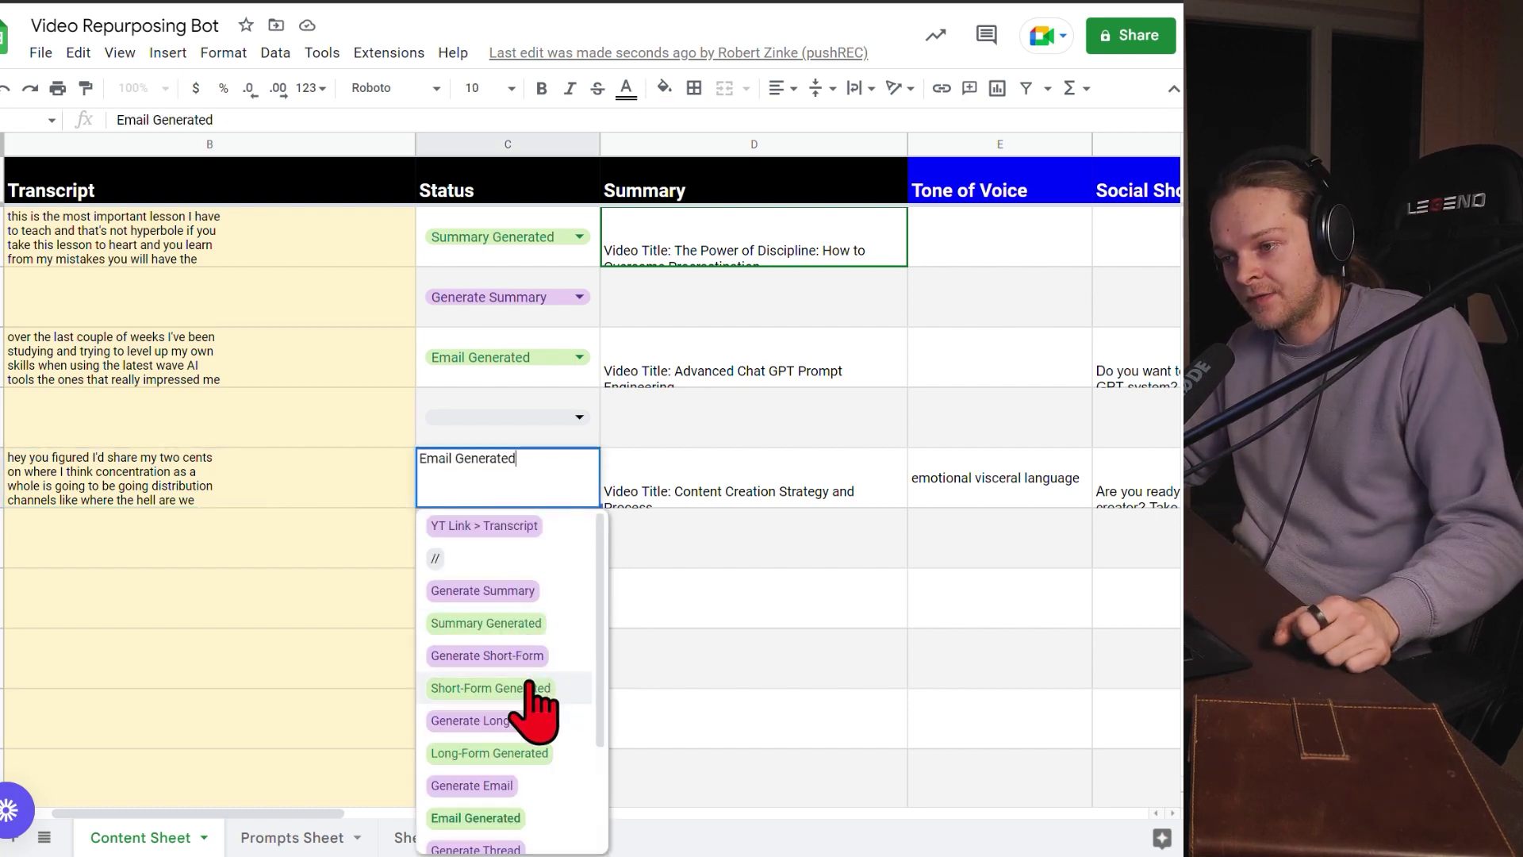
pyautogui.click(520, 721)
pyautogui.click(676, 501)
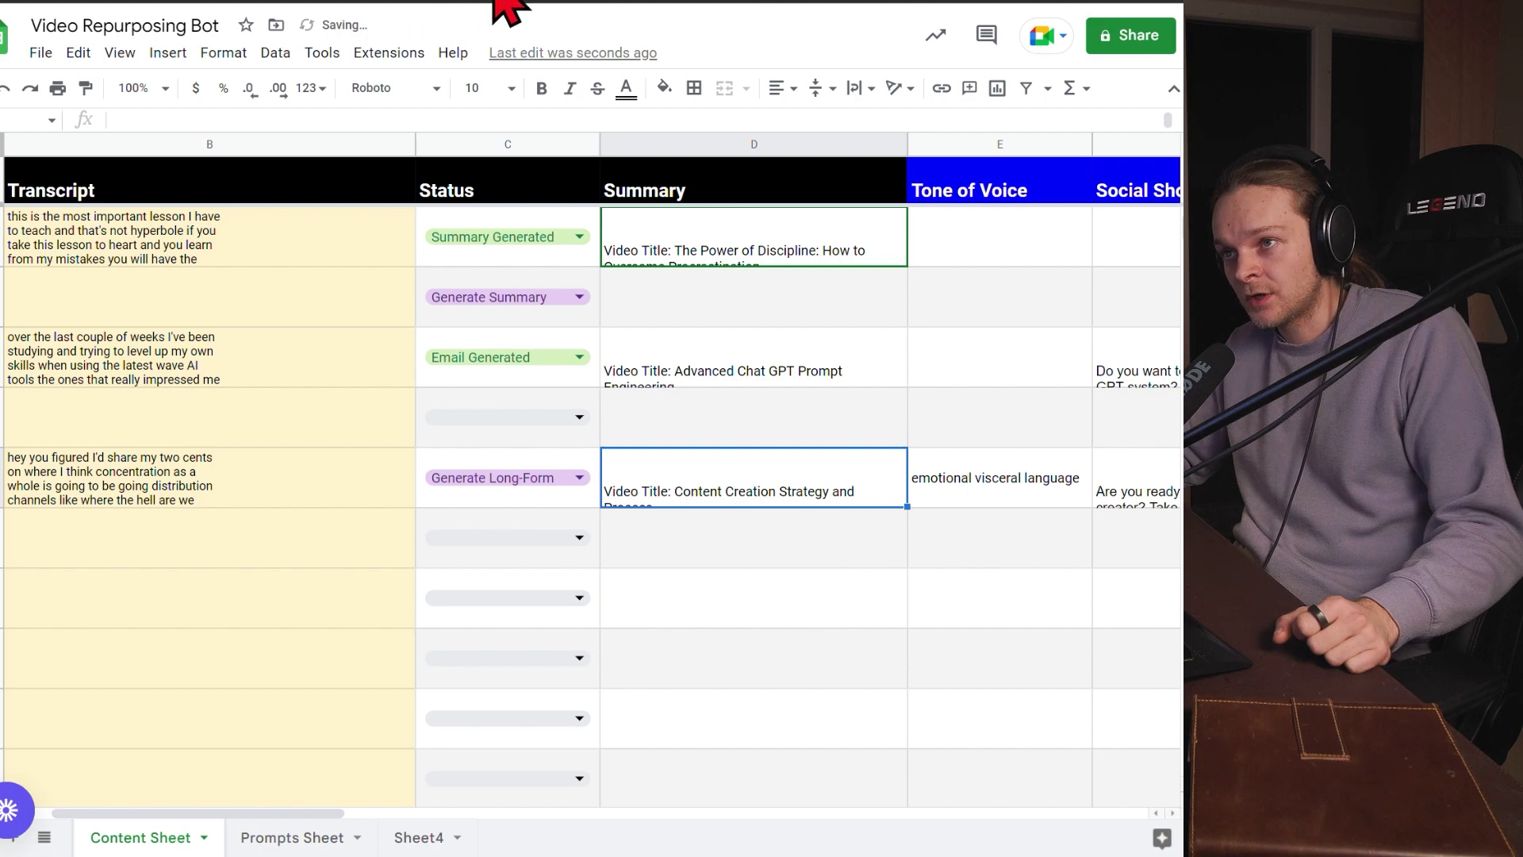
# Step: Follow the long-form generation run in the Make scenario and return to the spreadsheet
pyautogui.click(396, 0)
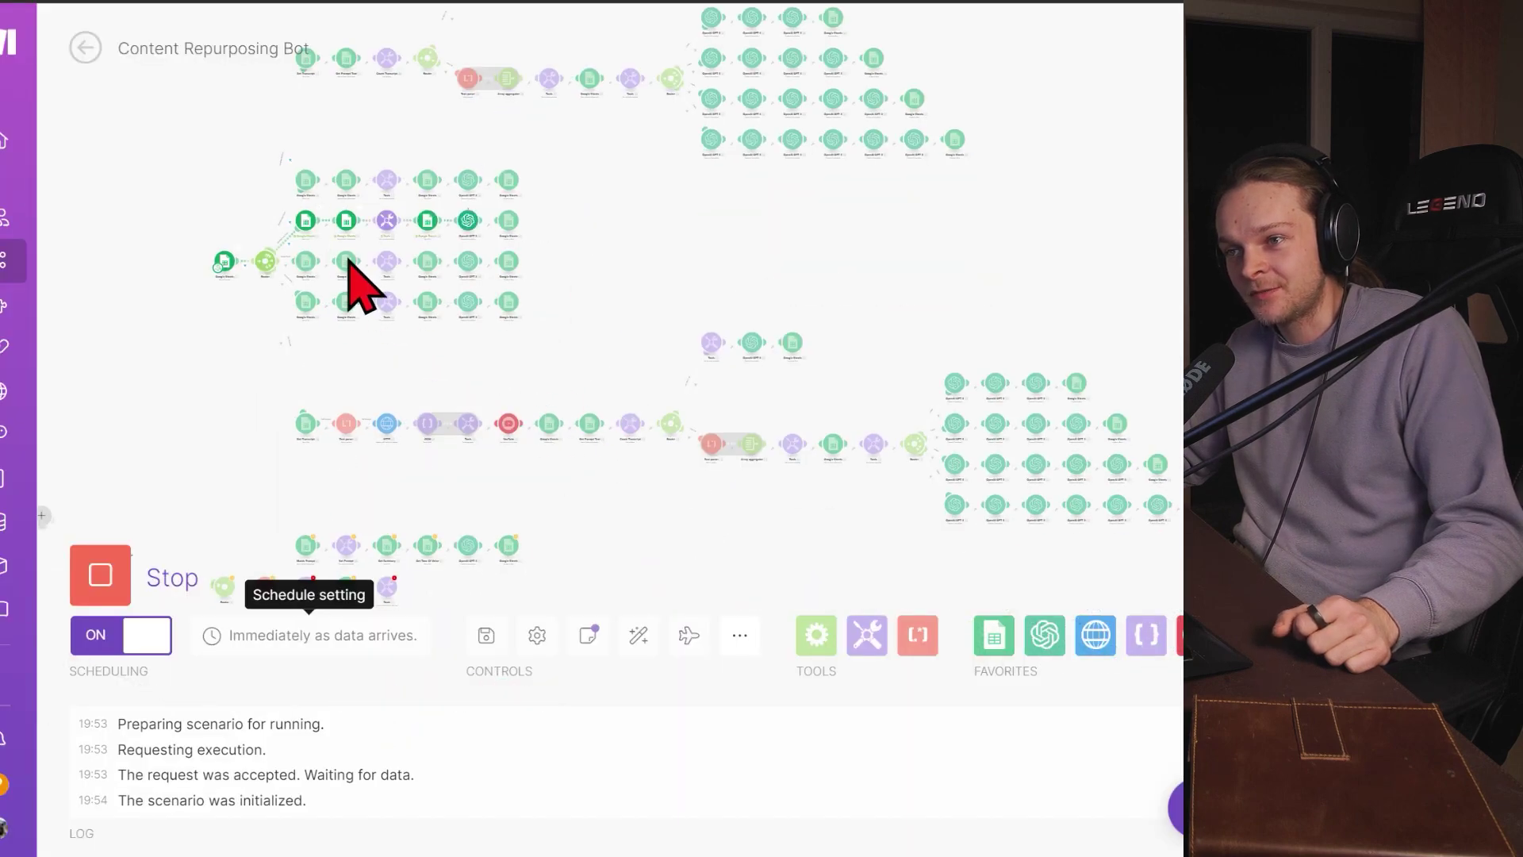
pyautogui.scroll(5, 332, 237)
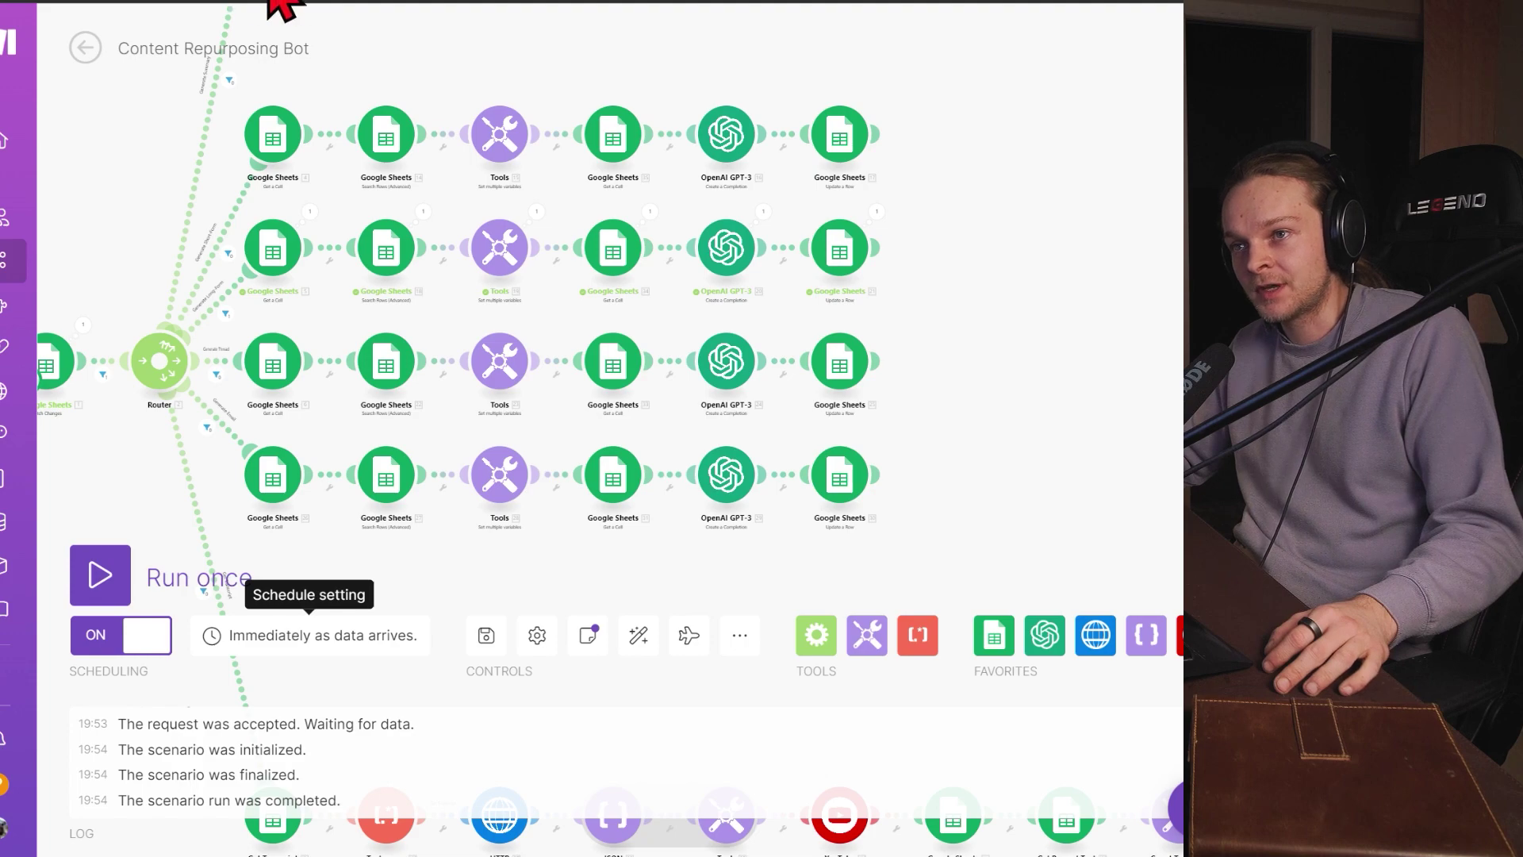
pyautogui.click(158, 2)
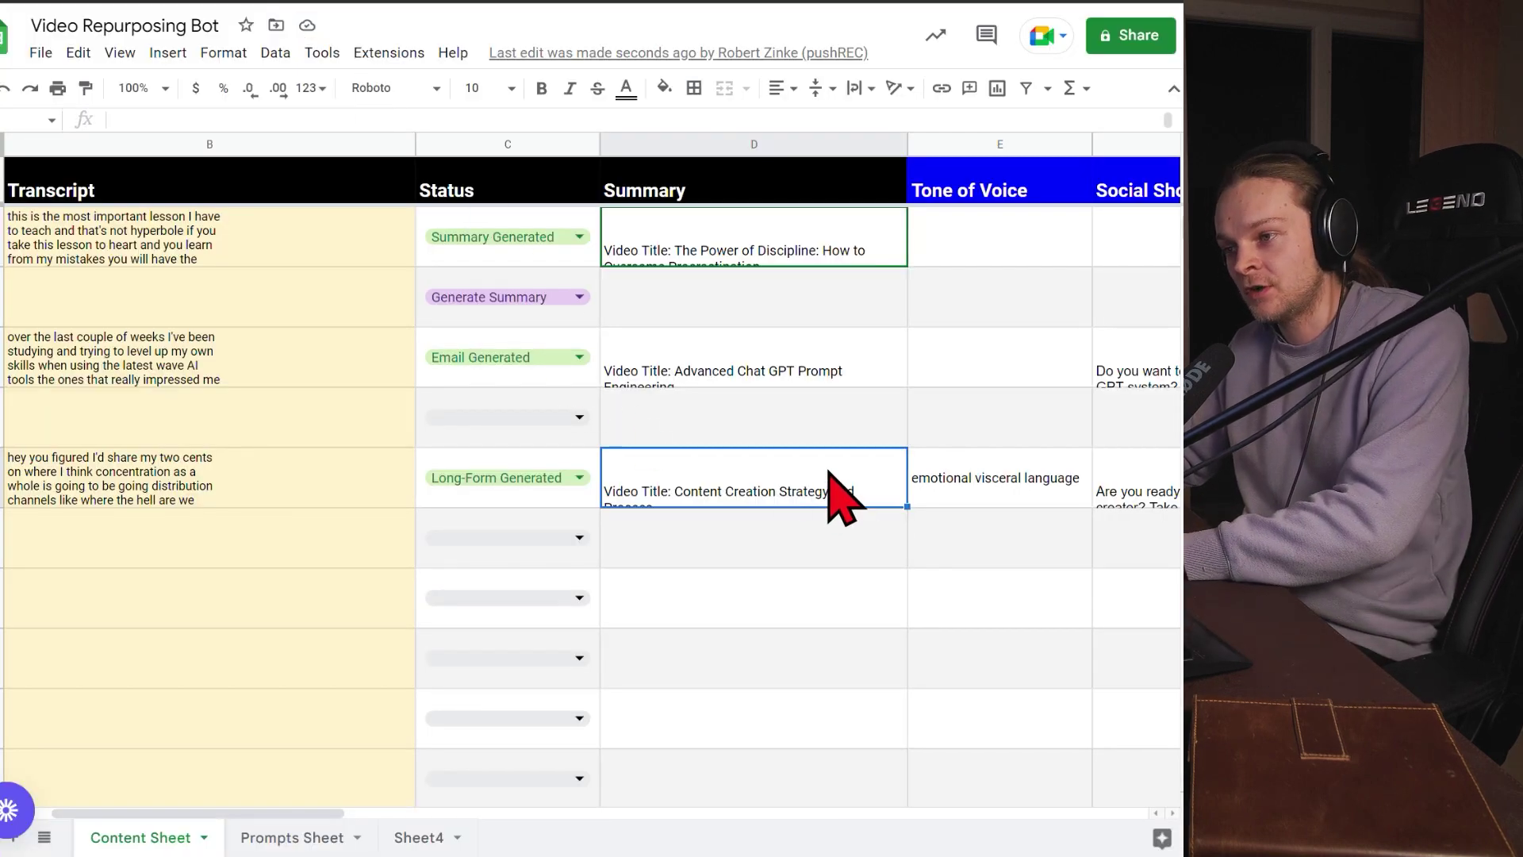
# Step: Open the regenerated Social Long-Form post and highlight its numbered list of 14 tips
pyautogui.press('Right')
pyautogui.press('Right')
pyautogui.press('Right')
pyautogui.press('Right')
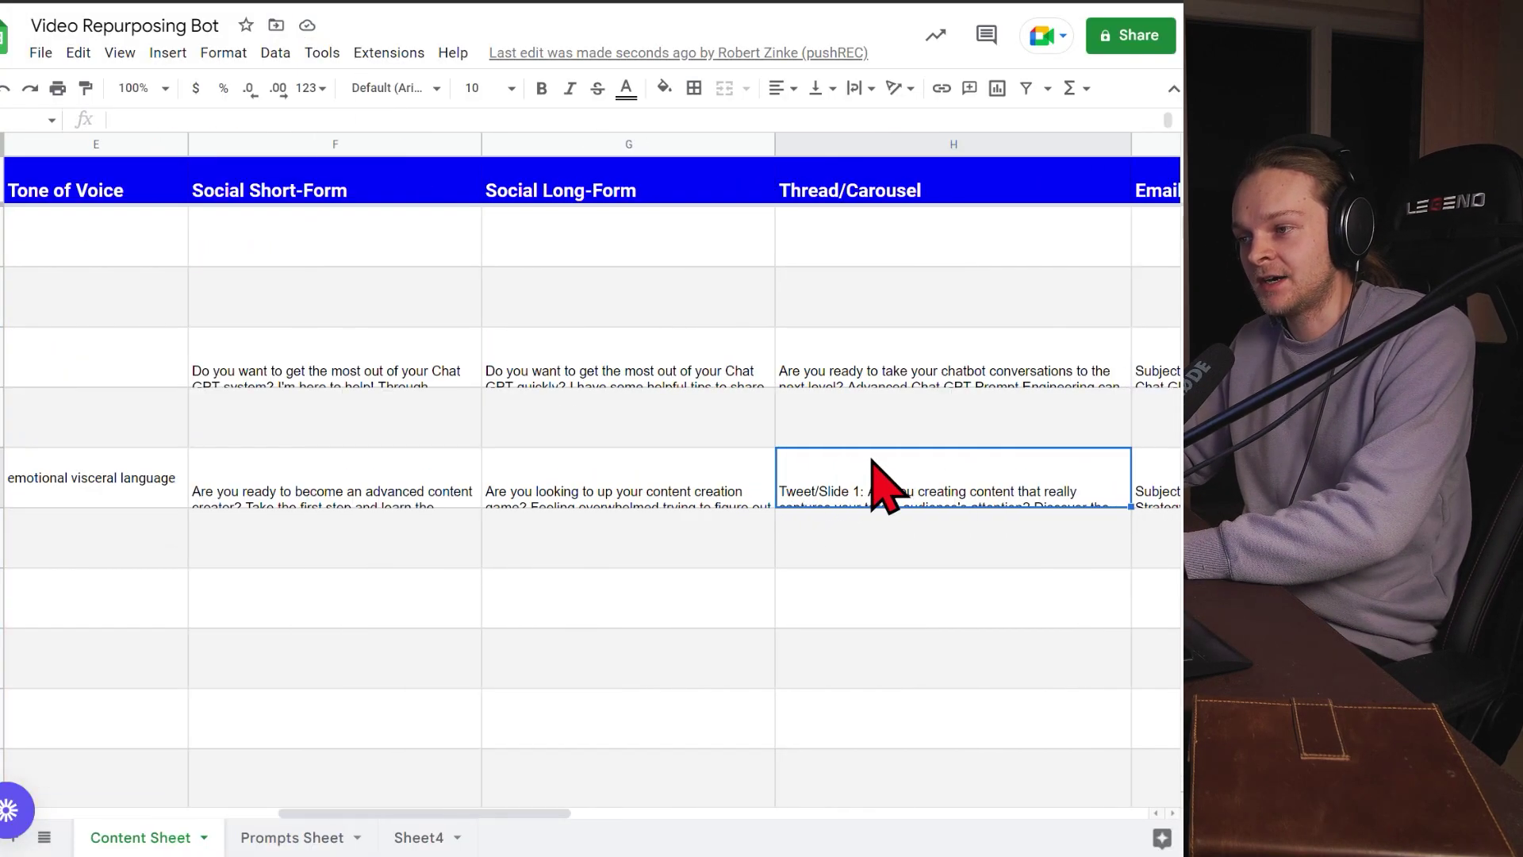
pyautogui.doubleClick(670, 476)
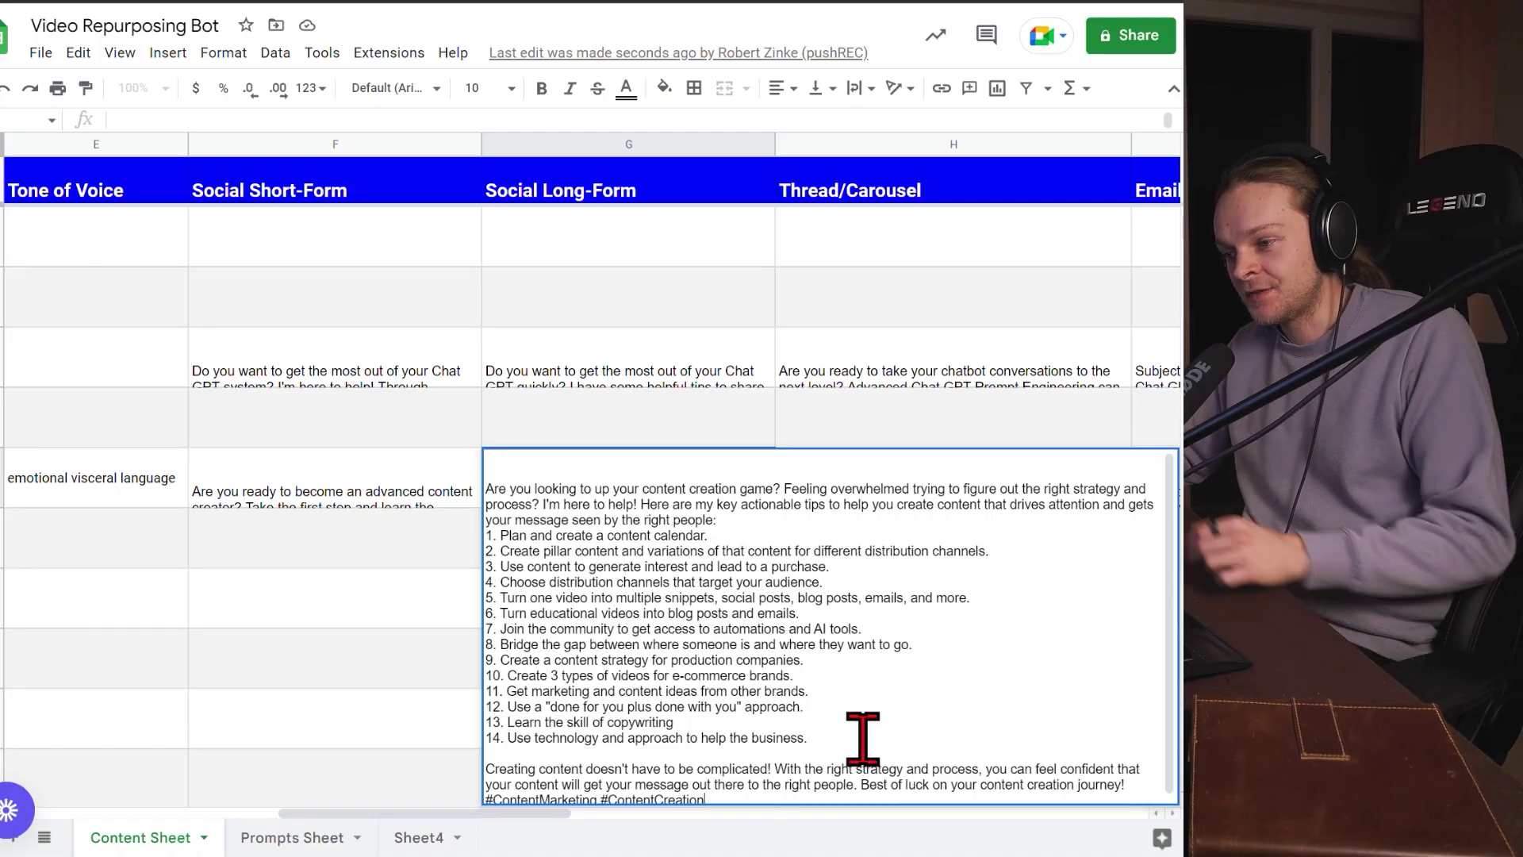
pyautogui.moveTo(866, 733); pyautogui.dragTo(475, 554)
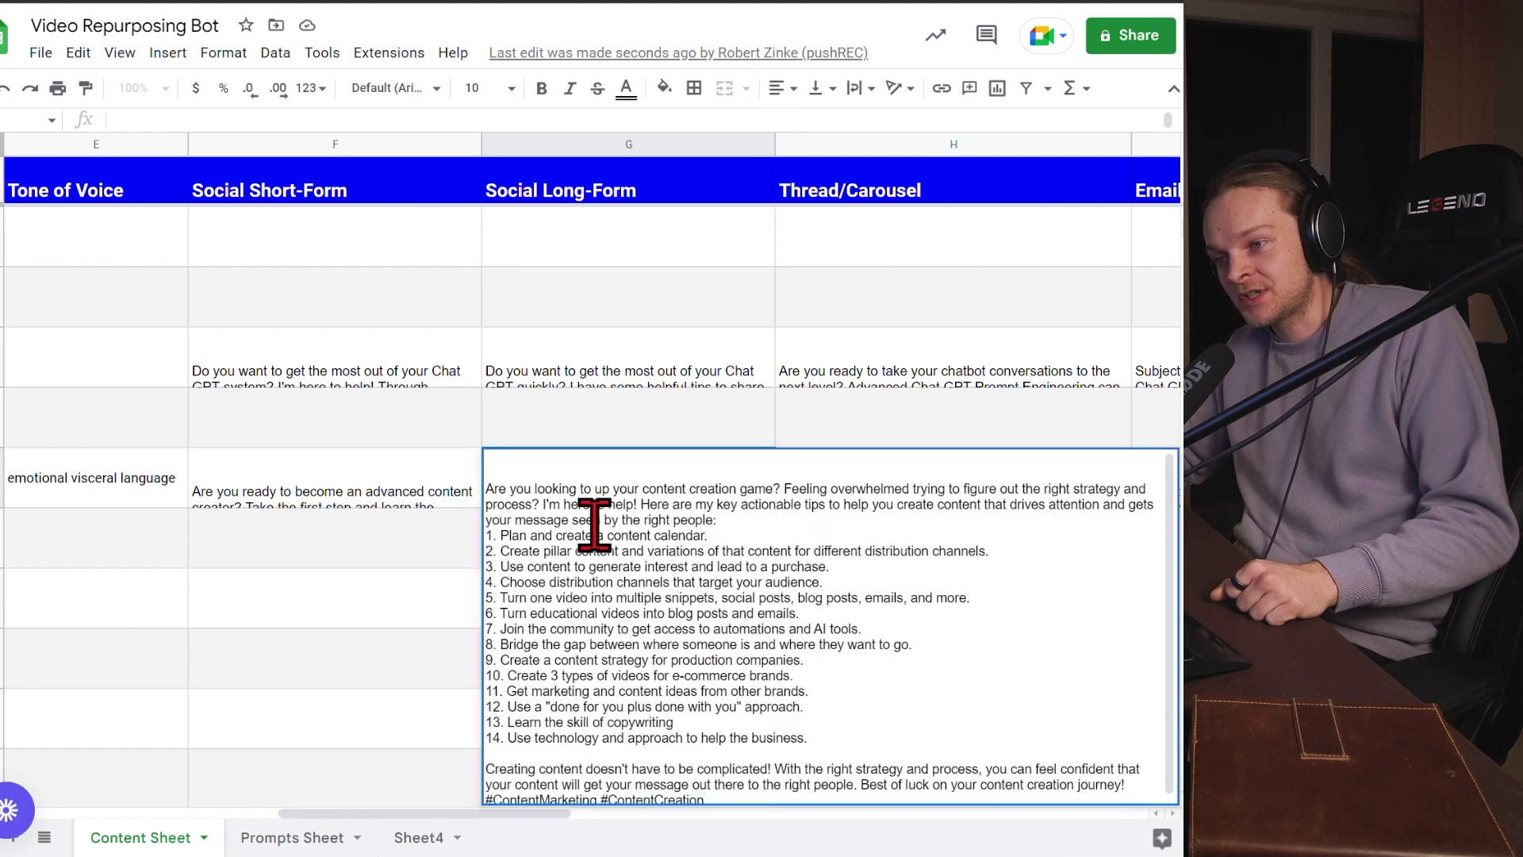
# Step: Read through the numbered tips in the Social Long-Form post, highlighting passages, and close the cell
pyautogui.moveTo(595, 524); pyautogui.dragTo(582, 583)
pyautogui.click(880, 734)
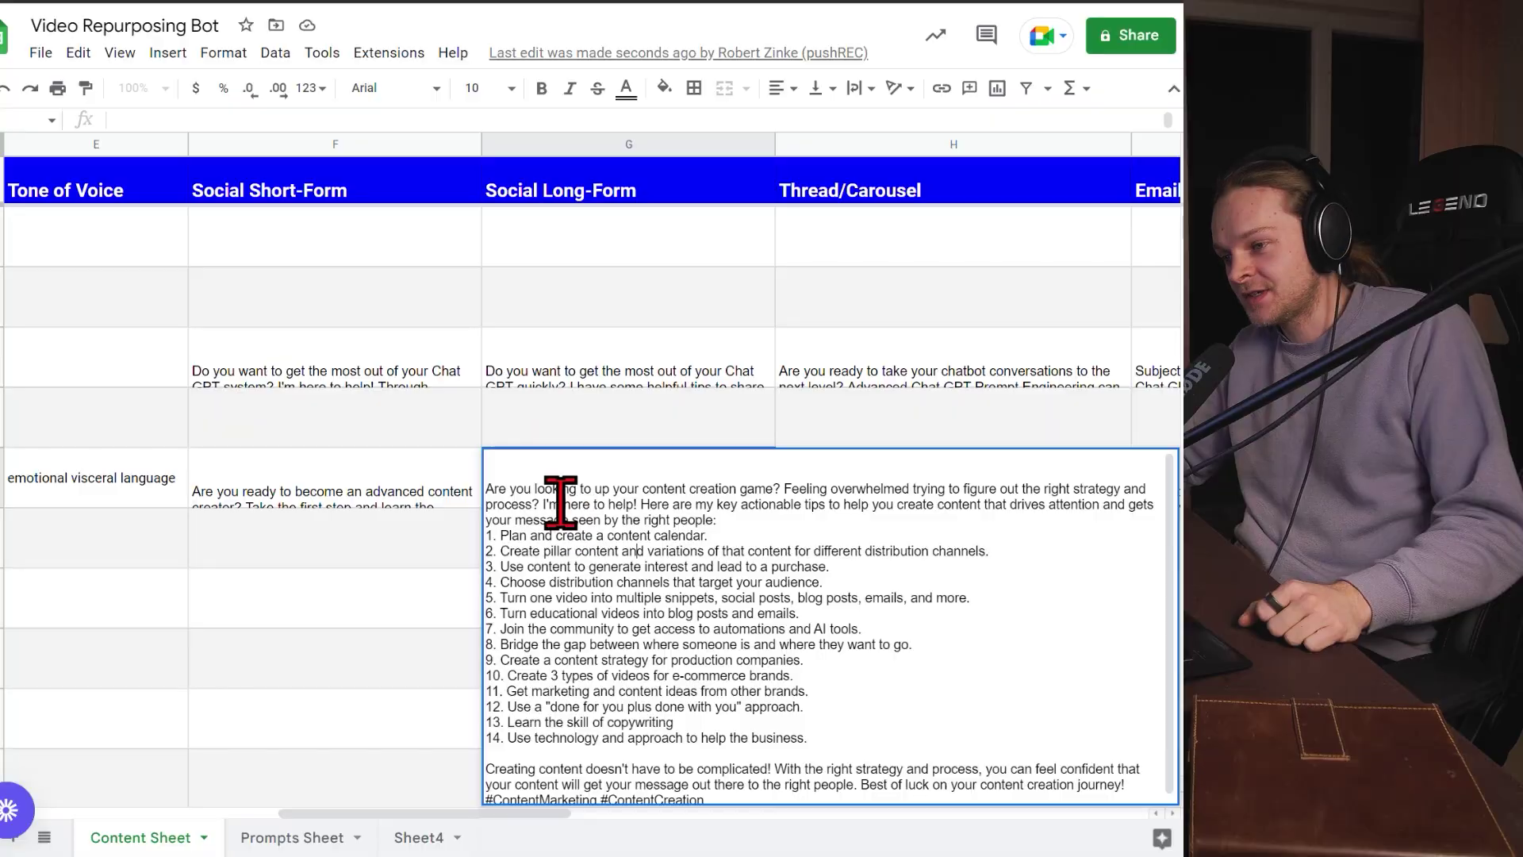
pyautogui.moveTo(560, 521); pyautogui.dragTo(548, 582)
pyautogui.click(809, 730)
pyautogui.click(696, 615)
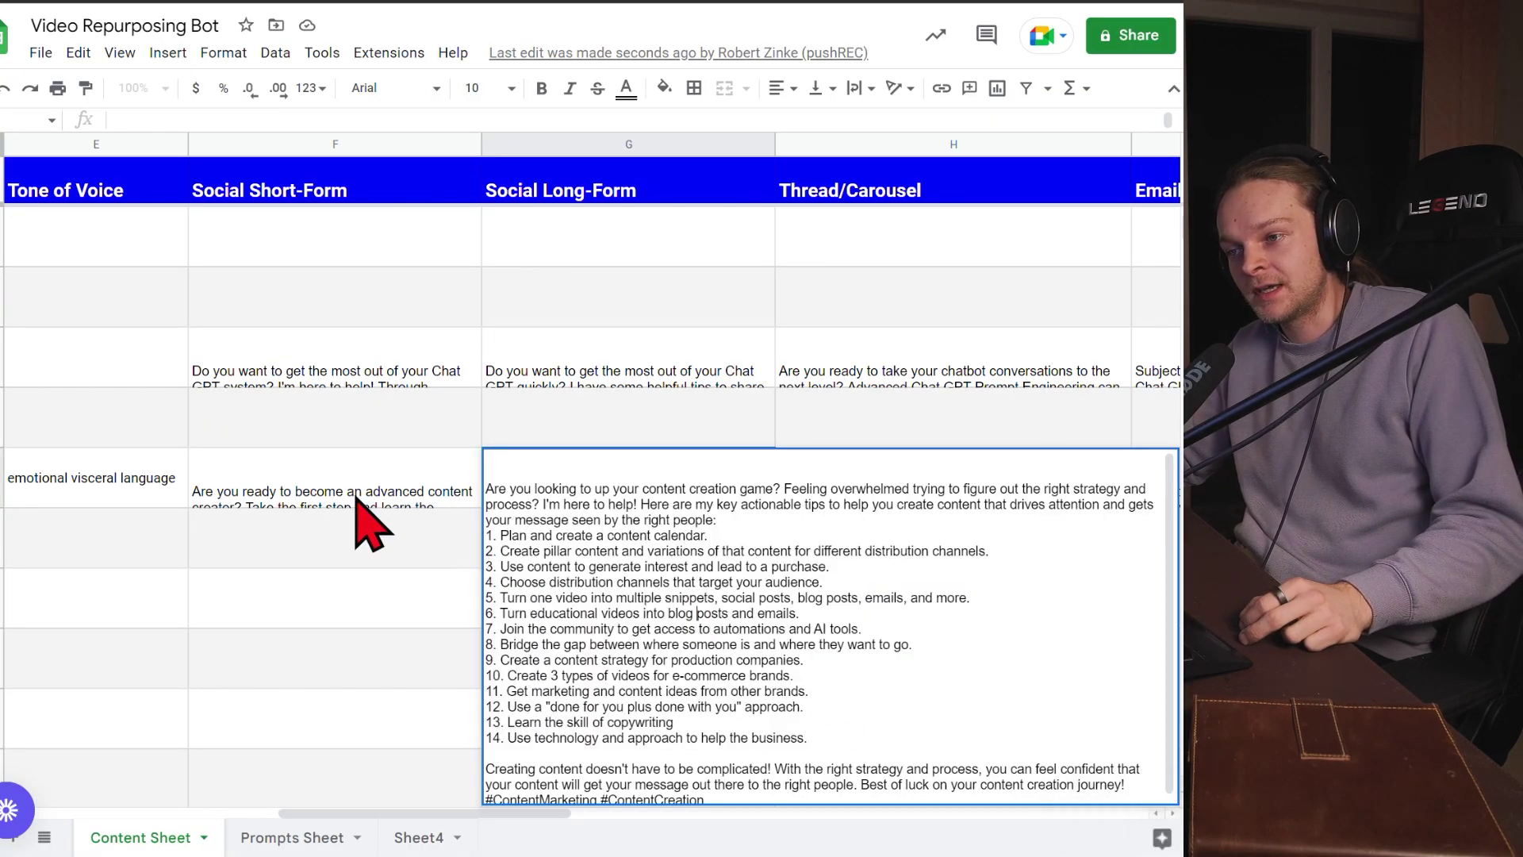
pyautogui.click(355, 495)
# Step: Open the Thread/Carousel post of The Future of AI Video Production row, highlight its tweet/slide text and close the cell
pyautogui.doubleClick(861, 487)
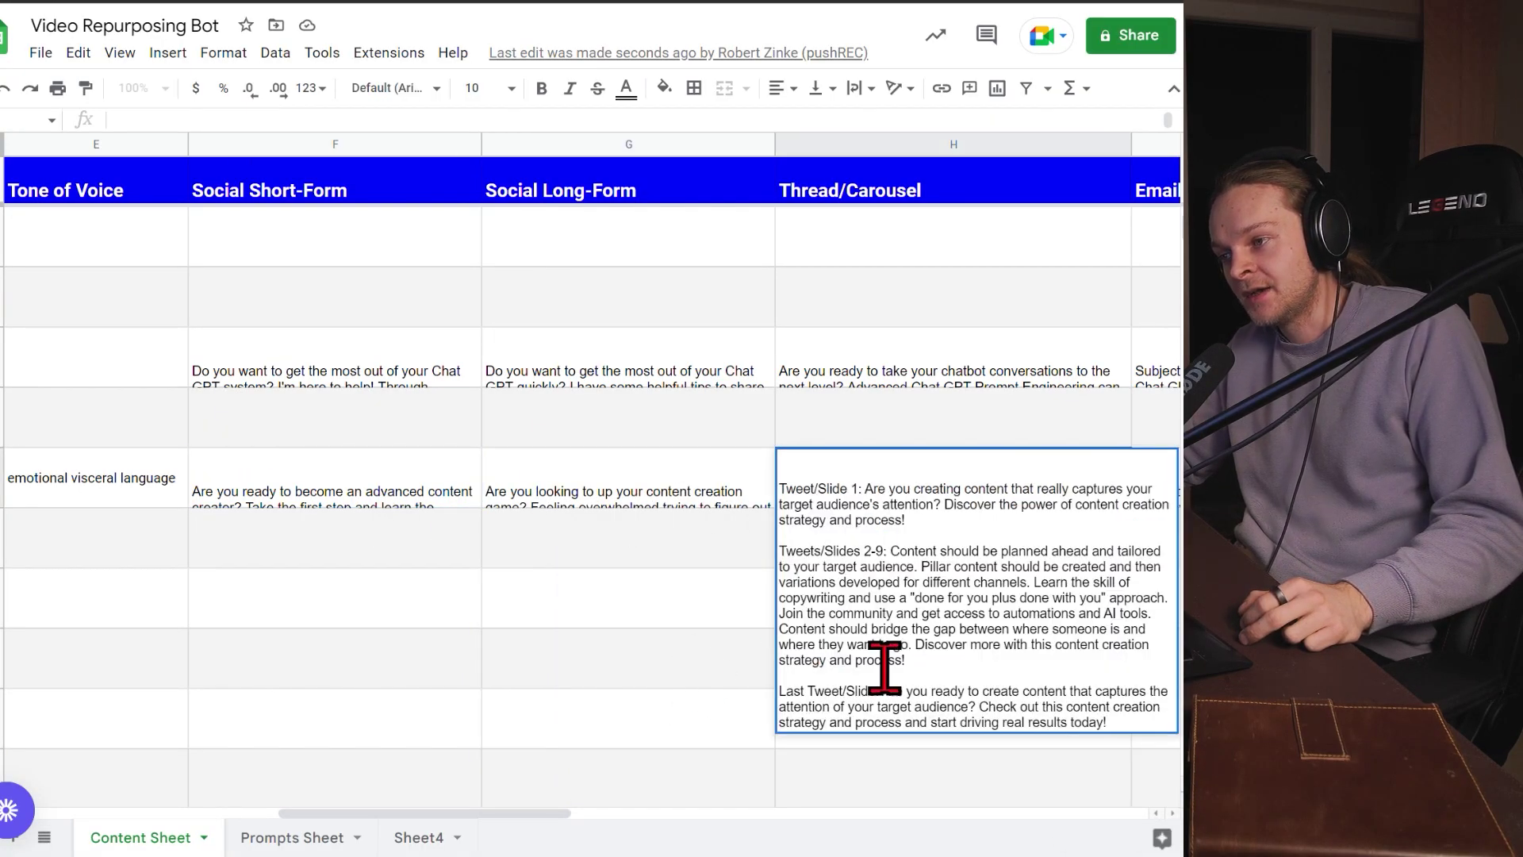
pyautogui.moveTo(952, 687); pyautogui.dragTo(800, 506)
pyautogui.click(990, 668)
pyautogui.moveTo(959, 679); pyautogui.dragTo(771, 522)
pyautogui.click(969, 651)
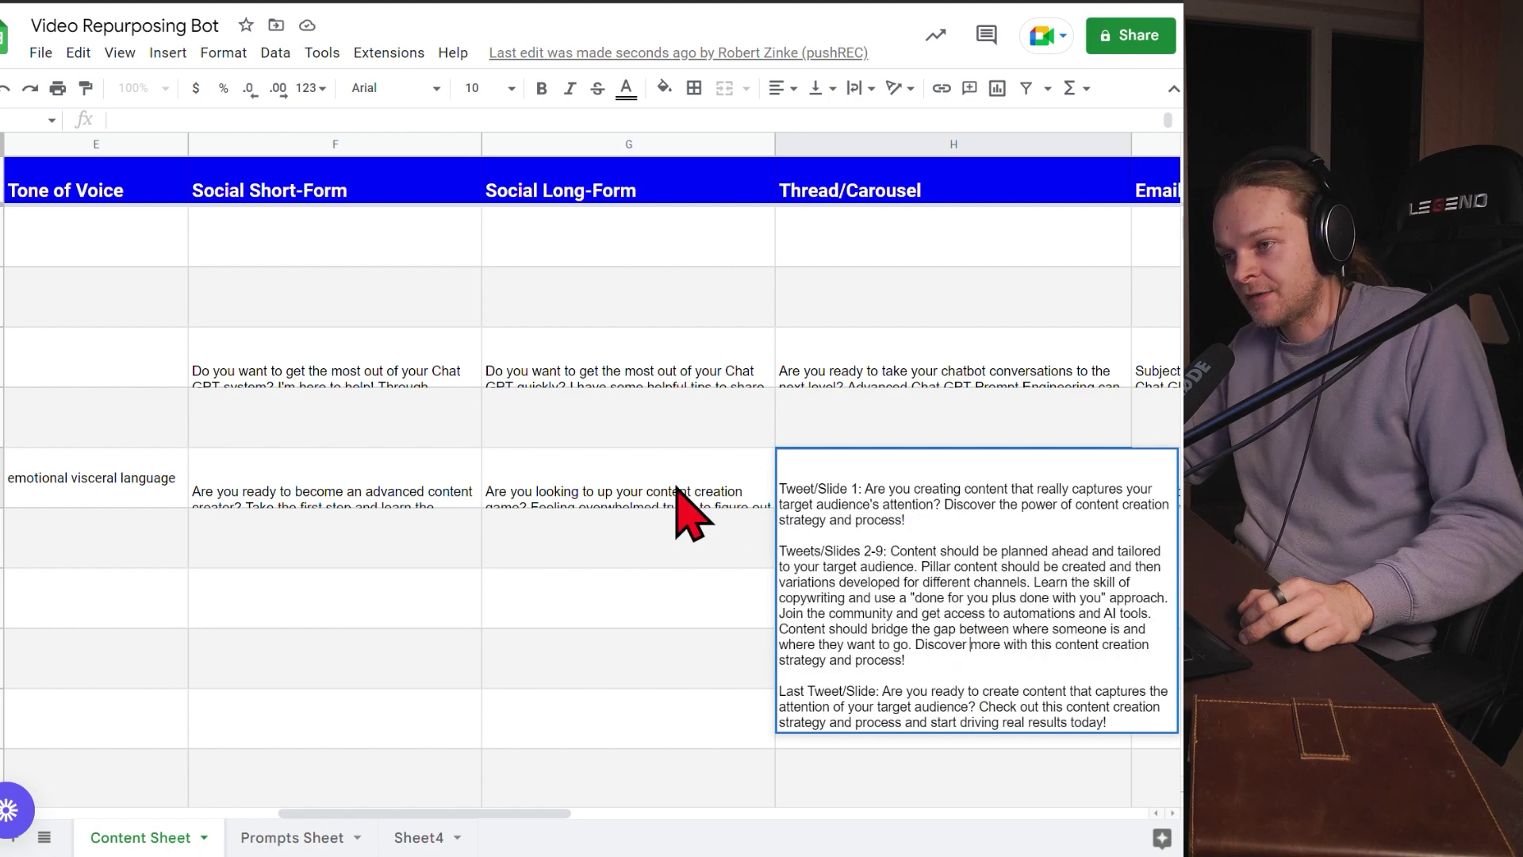
pyautogui.click(675, 486)
# Step: Set the Status of The Future of AI Video Production row to Generate Thread
pyautogui.hscroll(-10, 676, 486)
pyautogui.click(766, 477)
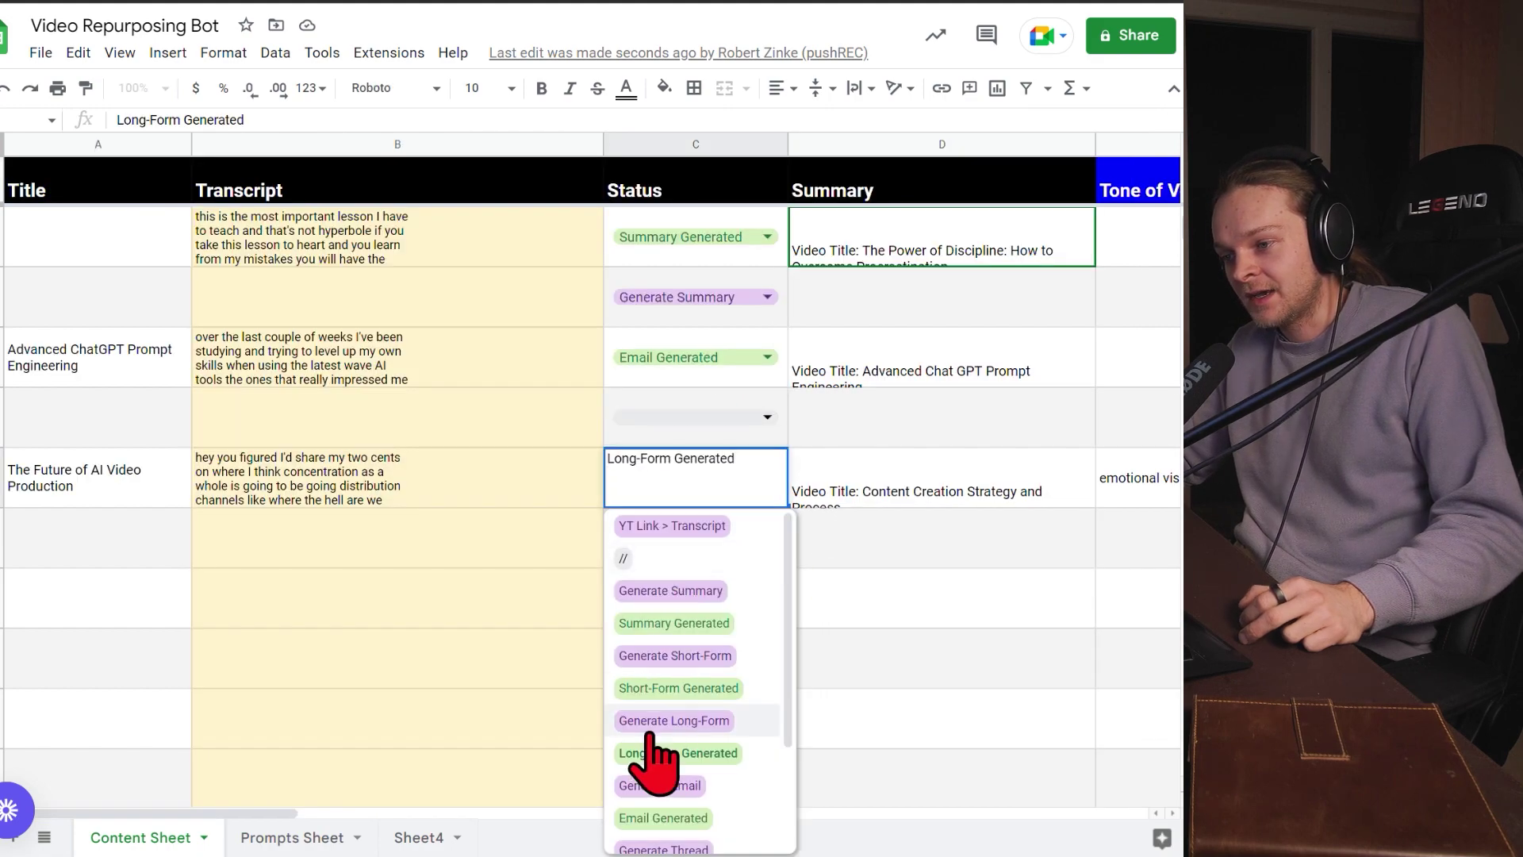
pyautogui.scroll(-4, 663, 777)
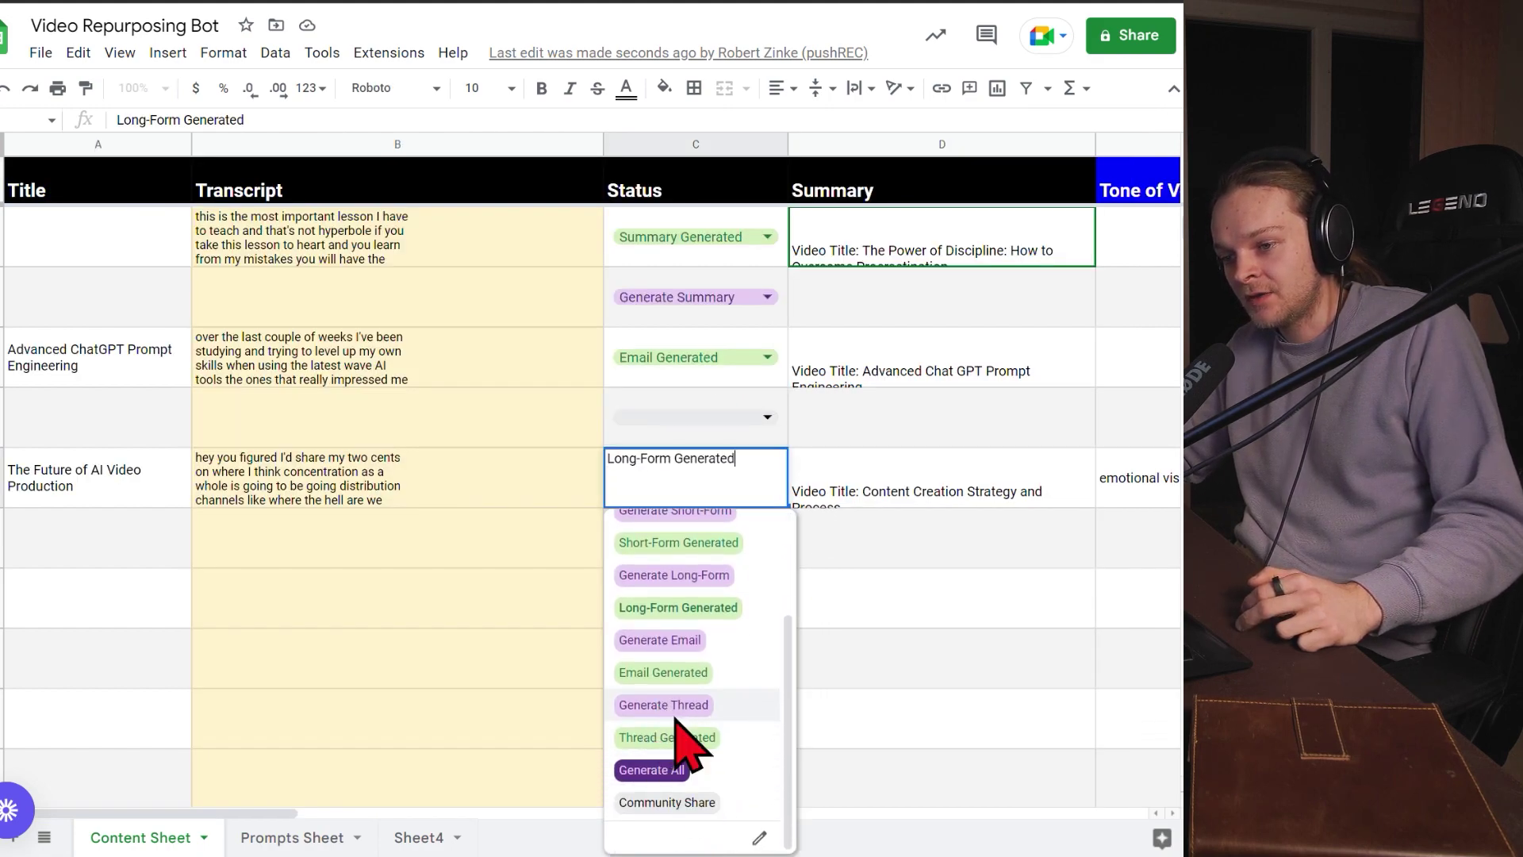
pyautogui.click(662, 705)
# Step: Review the generation prompts in the Prompts Sheet up to Generate Summary, and switch to the Google Slides content presentation
pyautogui.click(277, 834)
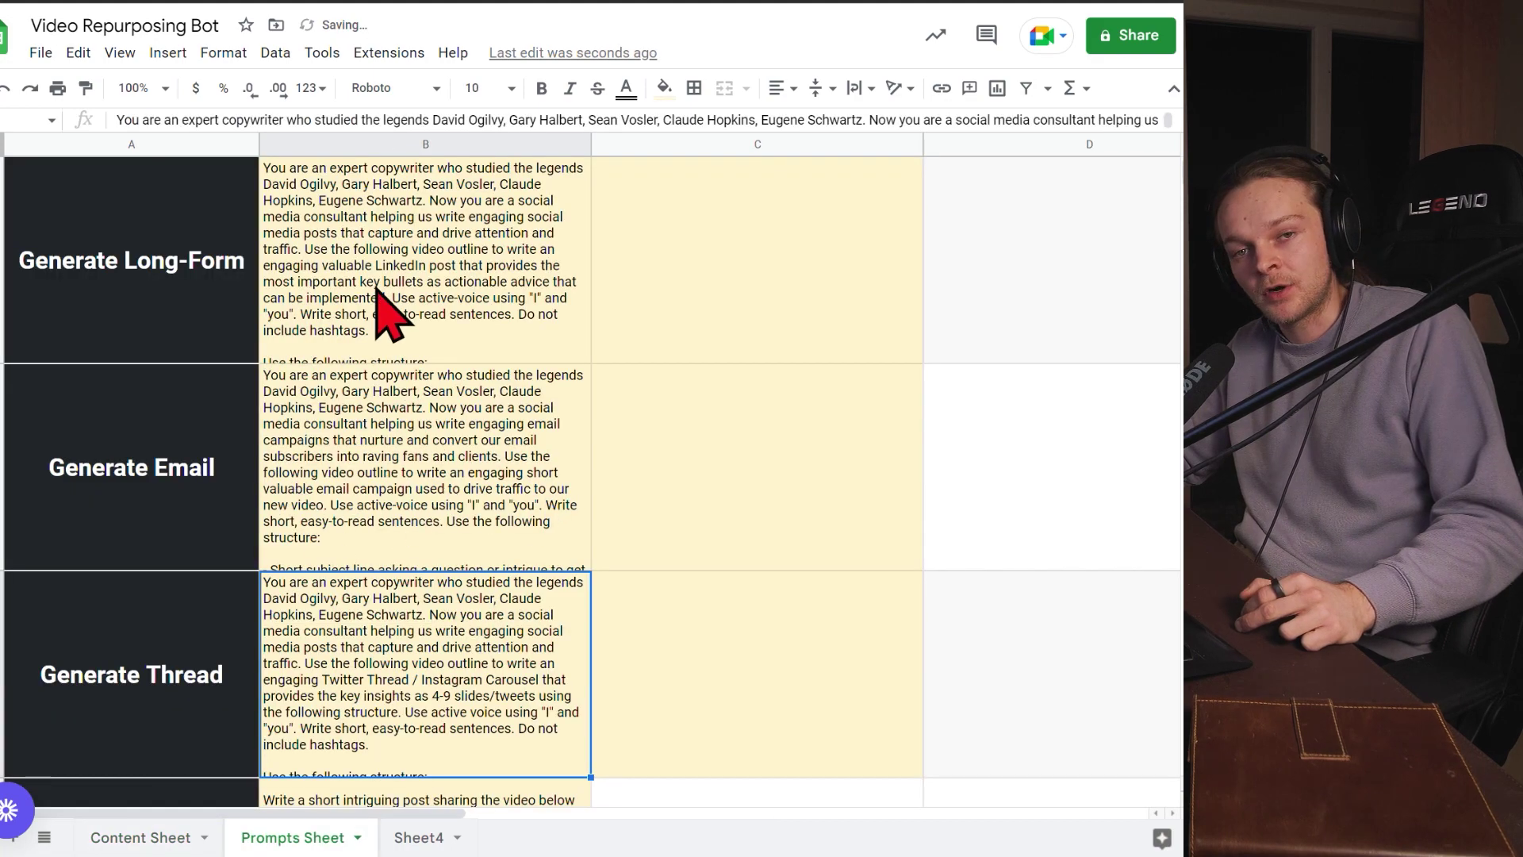
pyautogui.scroll(5, 444, 524)
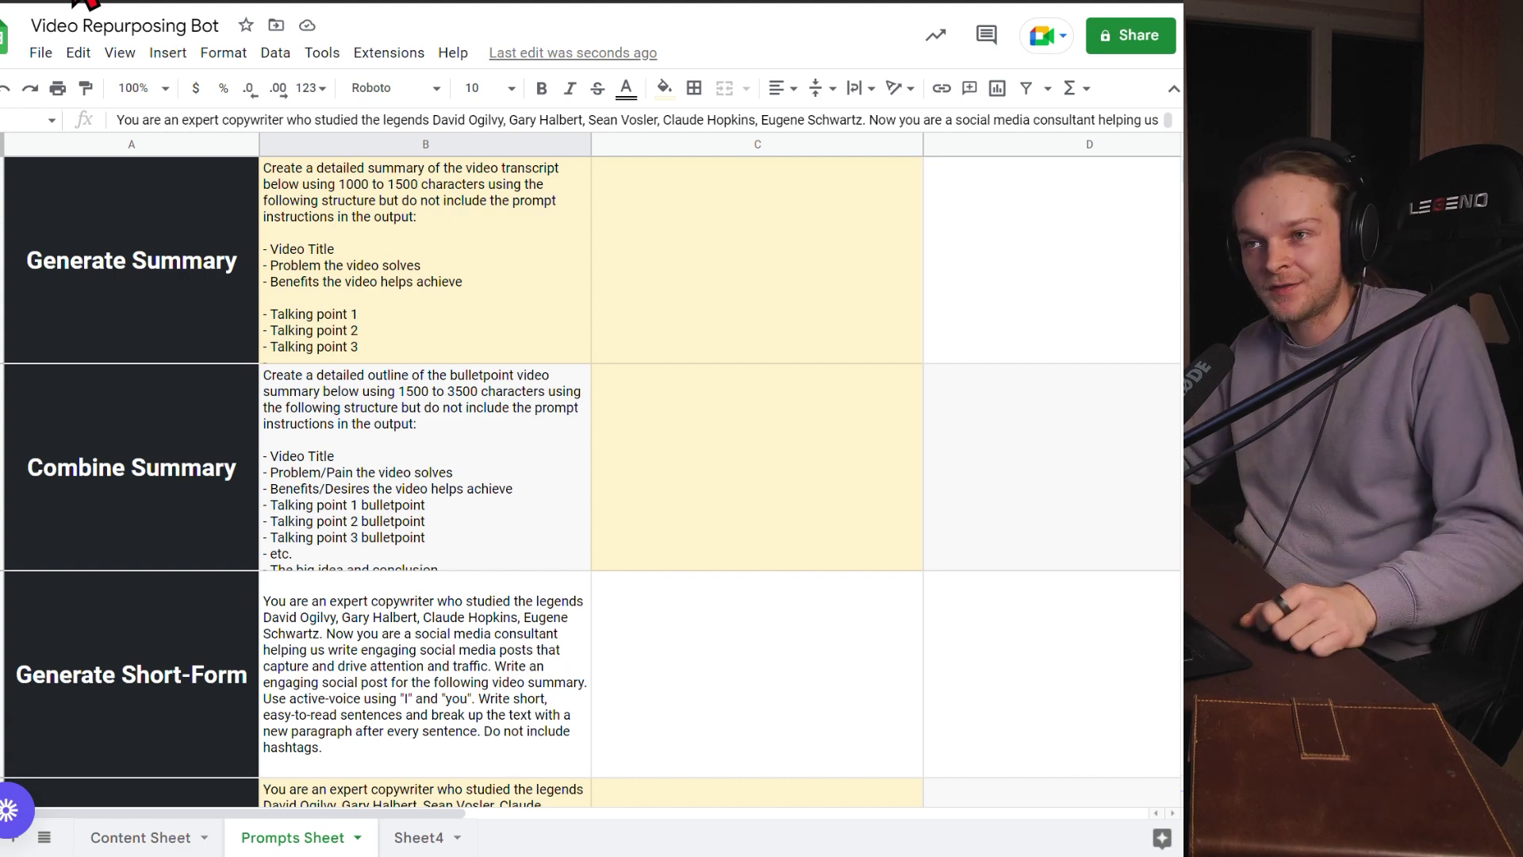
pyautogui.moveTo(74, 4)
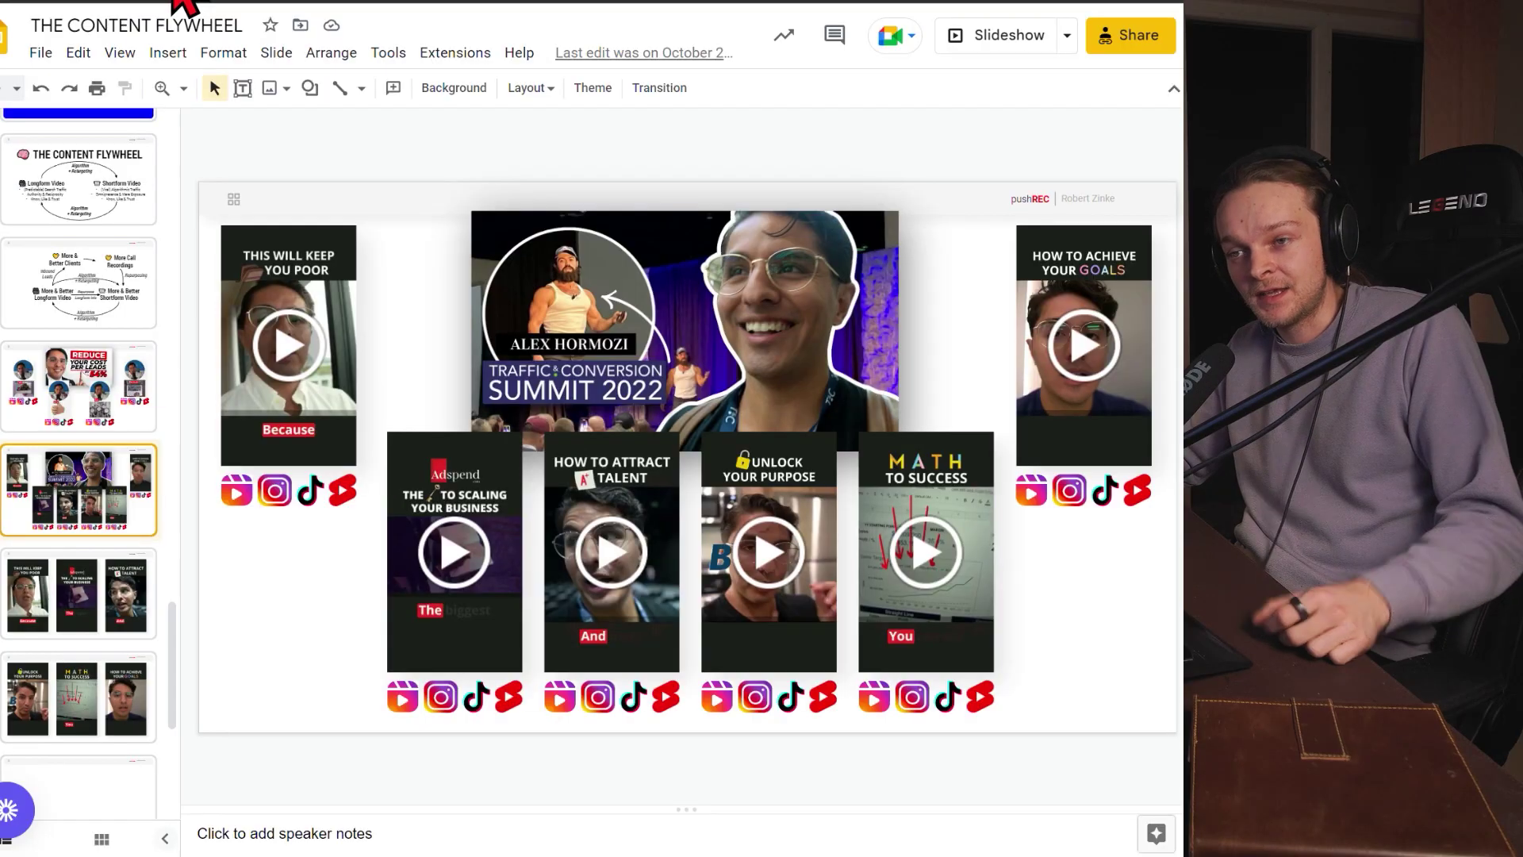
pyautogui.moveTo(187, 4)
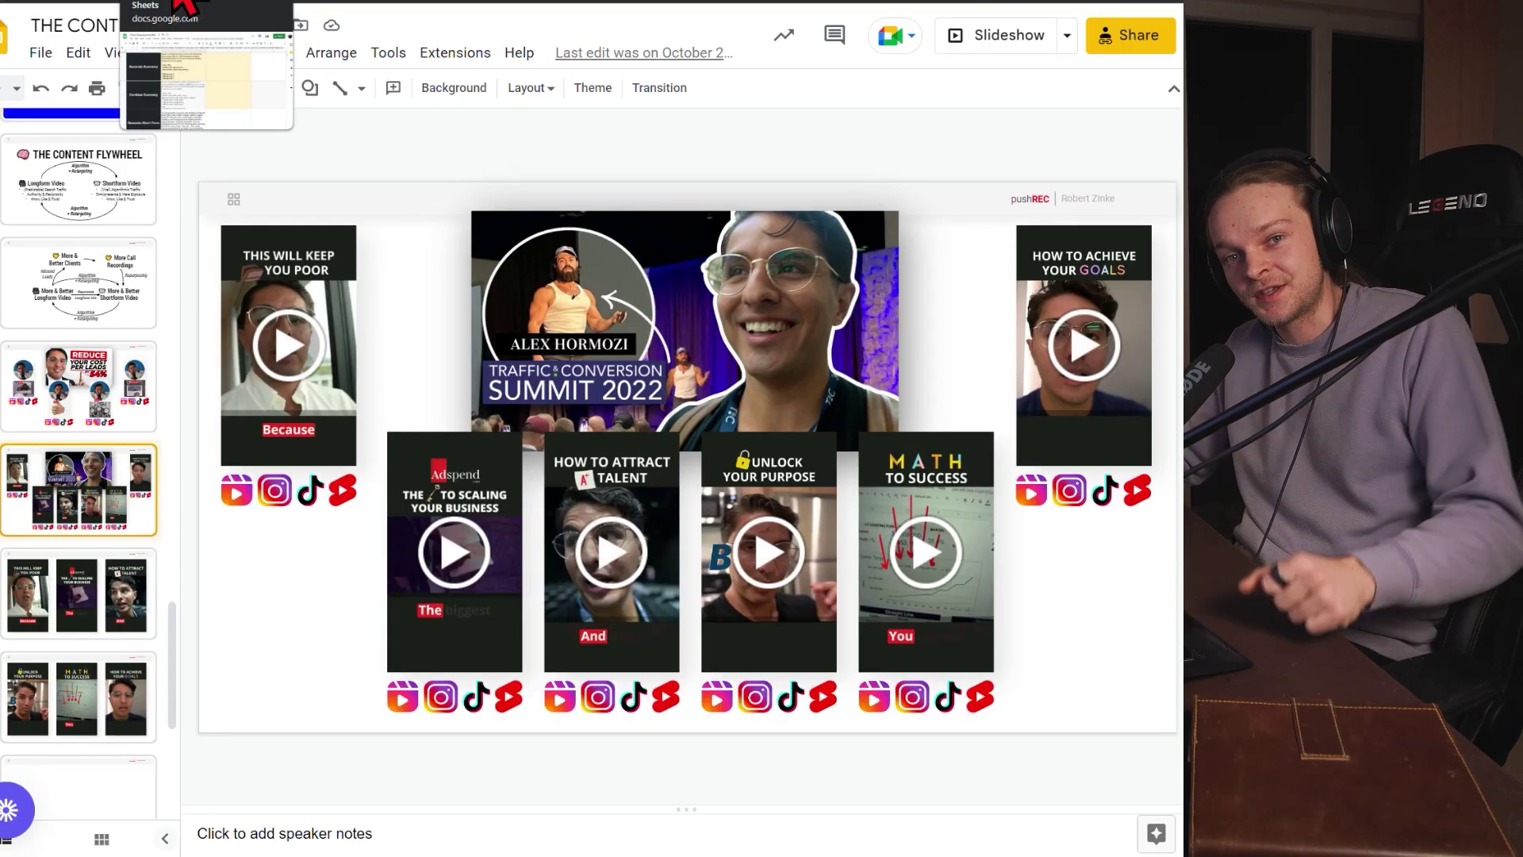